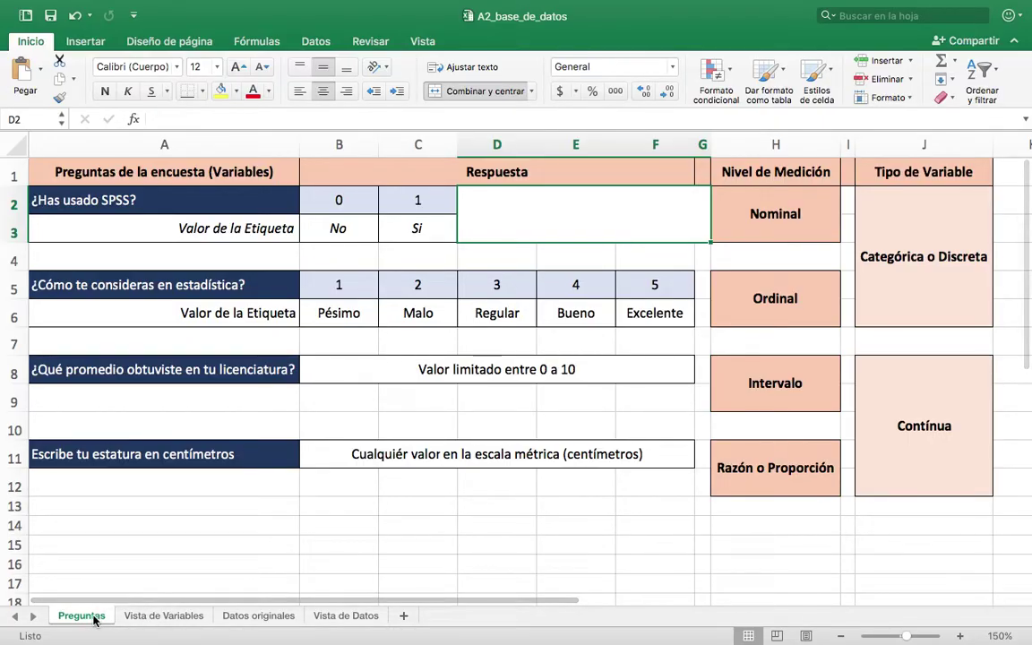
Look through the Vista de Variables, Datos originales and Vista de Datos sheets, and return to Preguntas
click(165, 616)
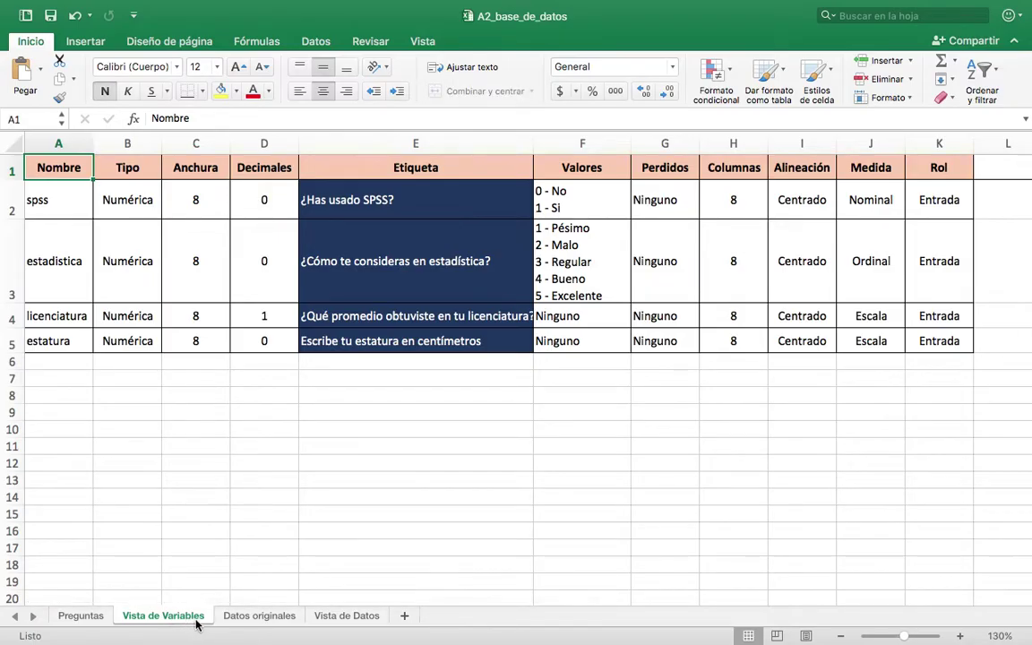
click(250, 618)
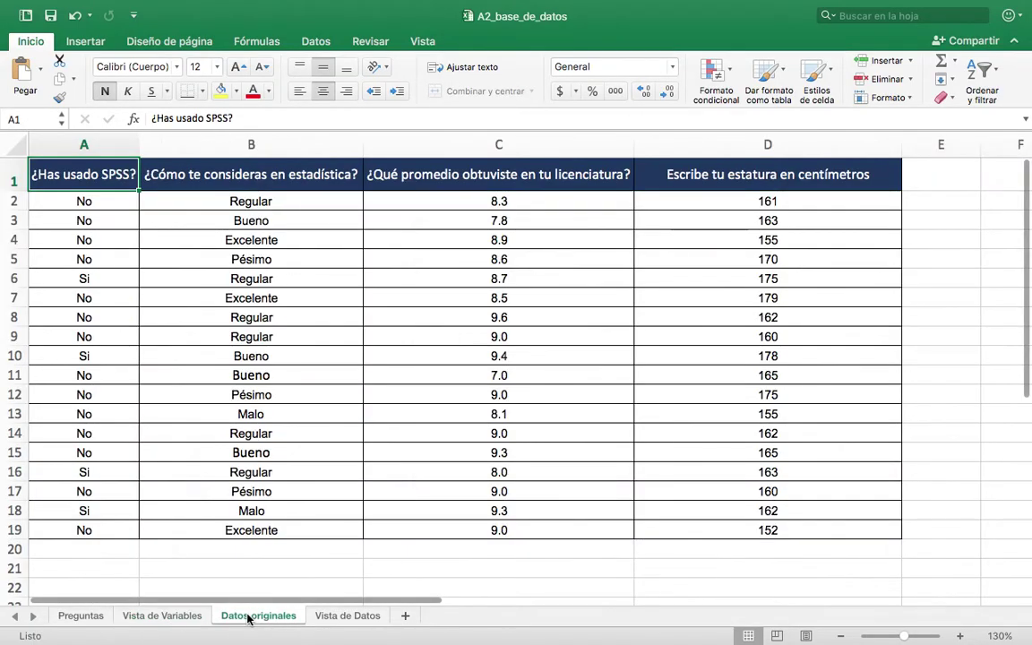
click(341, 617)
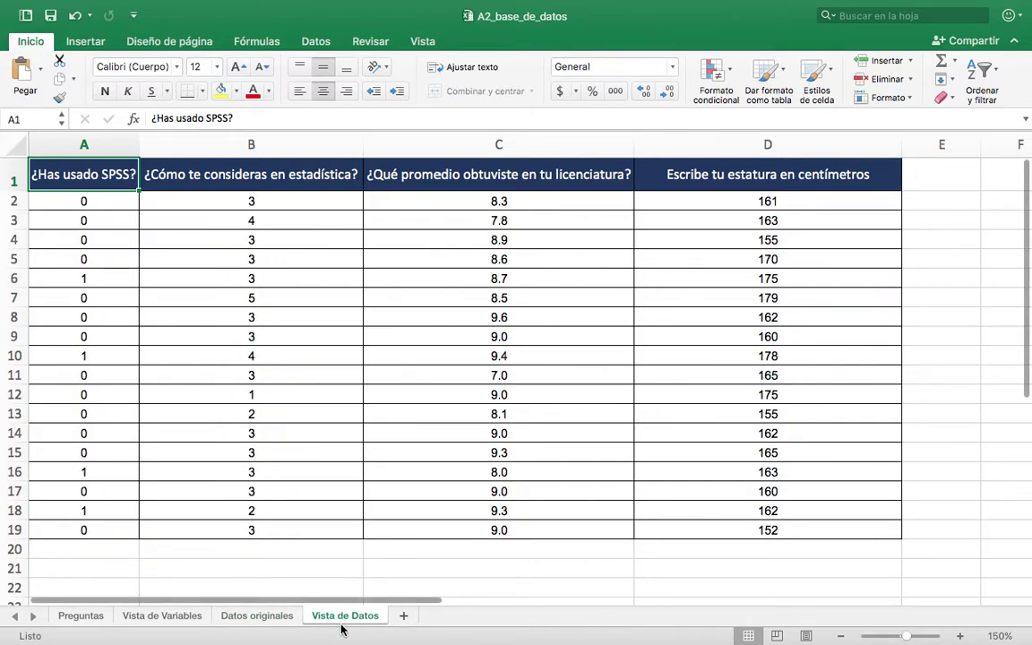
click(85, 618)
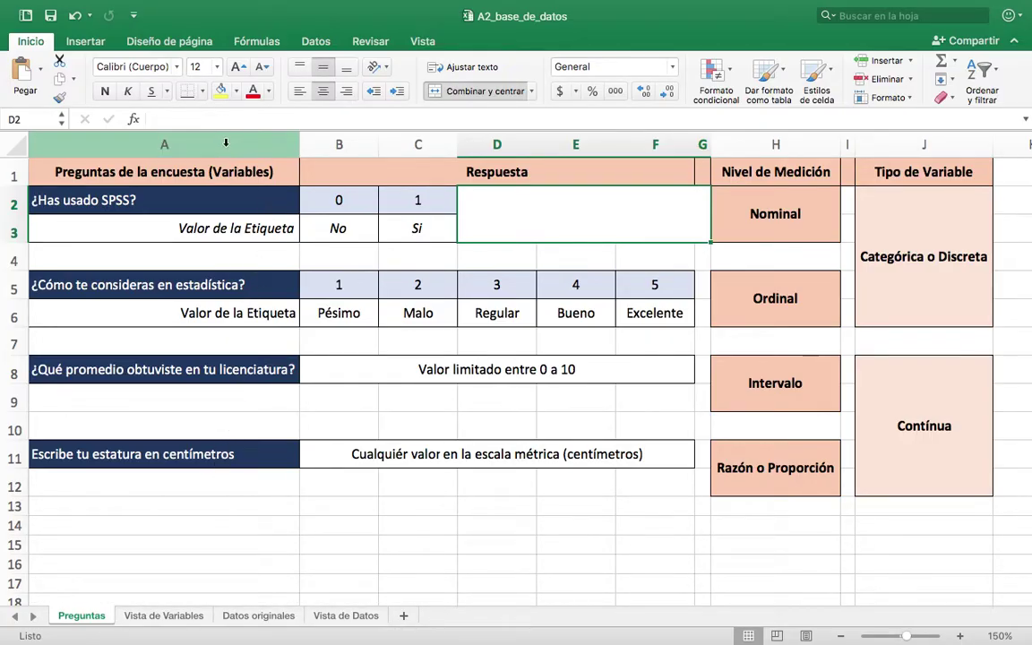
Go through the four survey questions in column A of the Preguntas sheet, from SPSS use to height
click(226, 144)
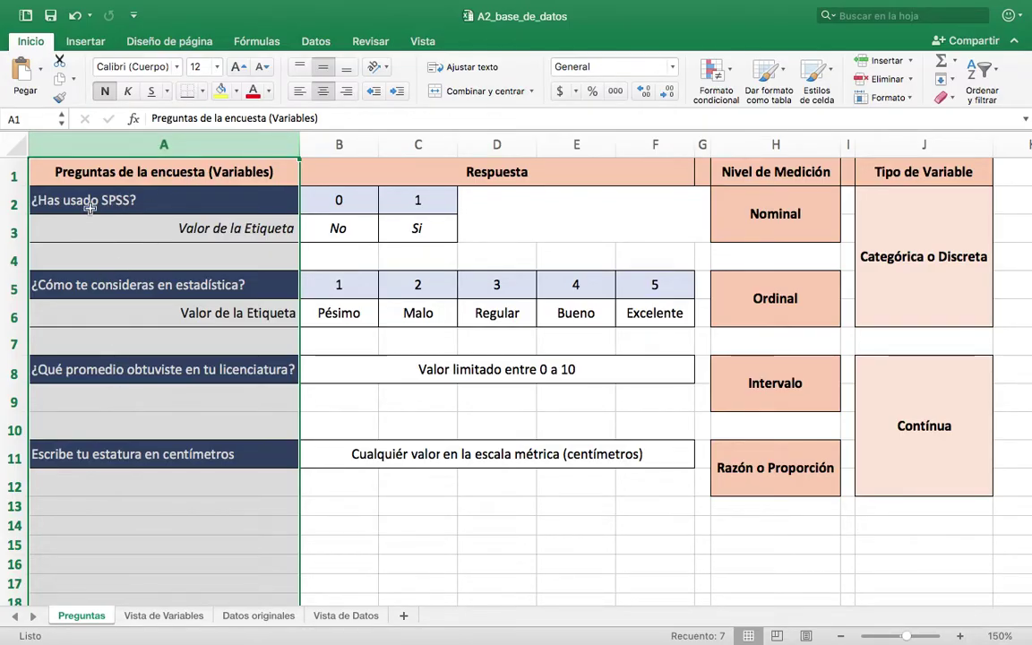
click(91, 205)
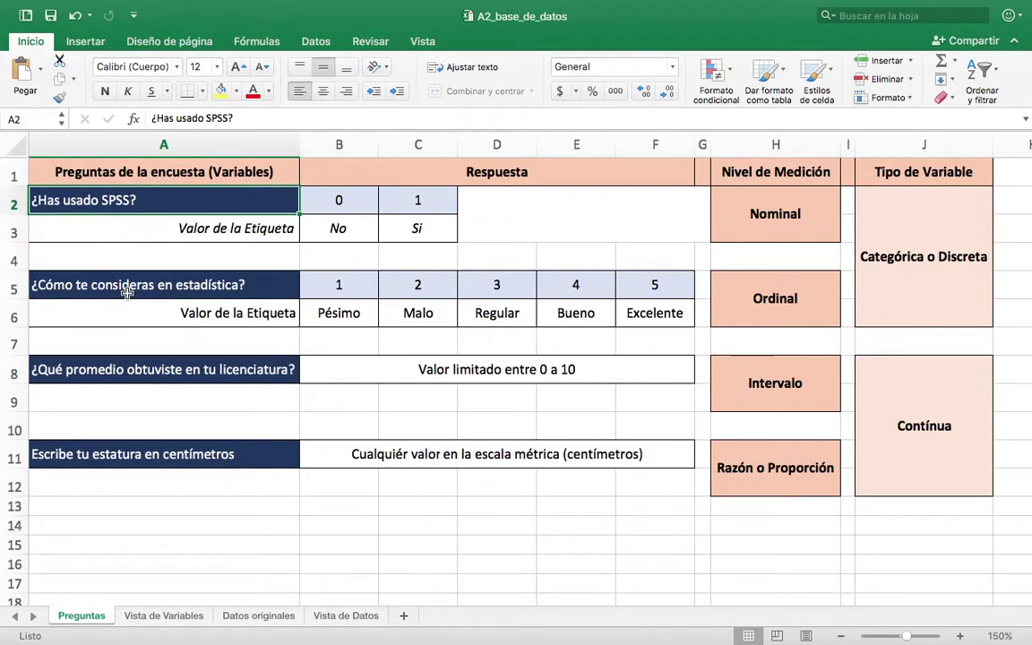
click(223, 267)
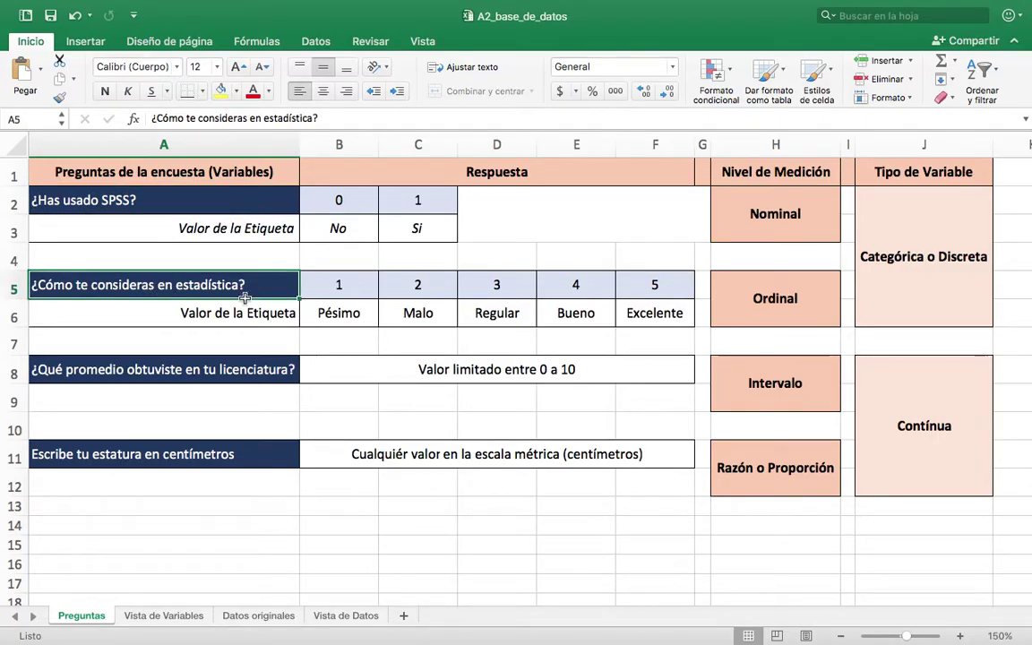
click(250, 372)
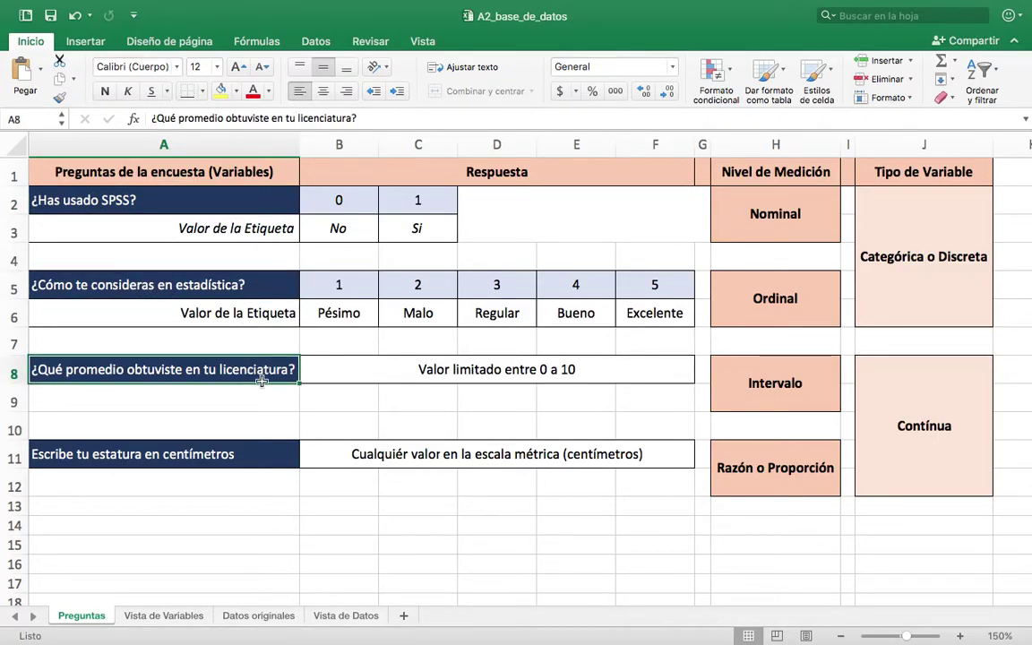
click(240, 454)
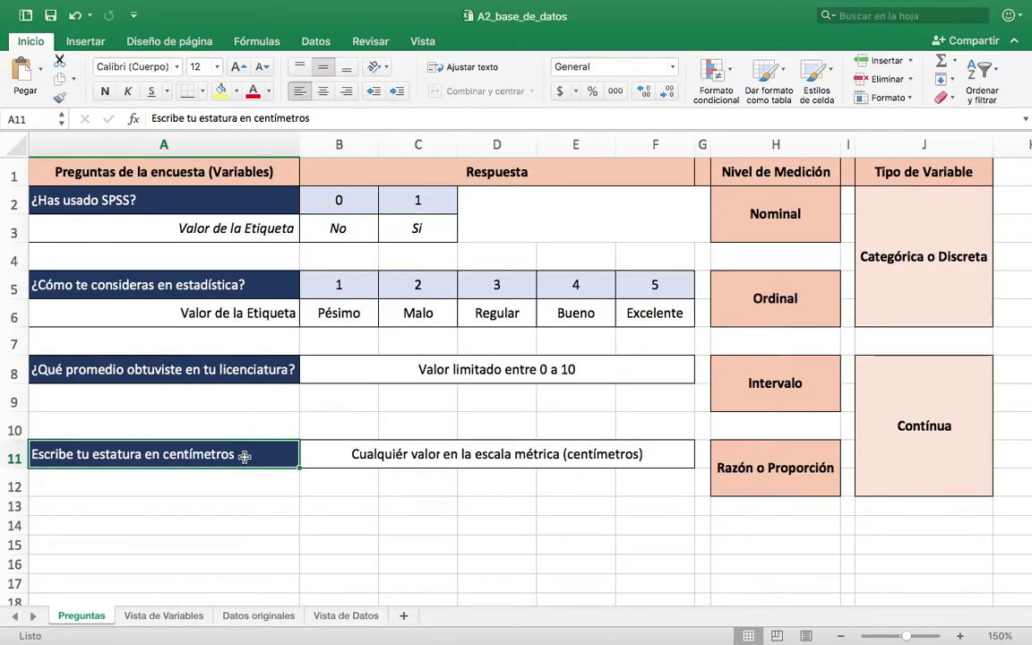
Examine the answer codes, labels and allowed values given for each survey question in the Respuesta columns
click(160, 201)
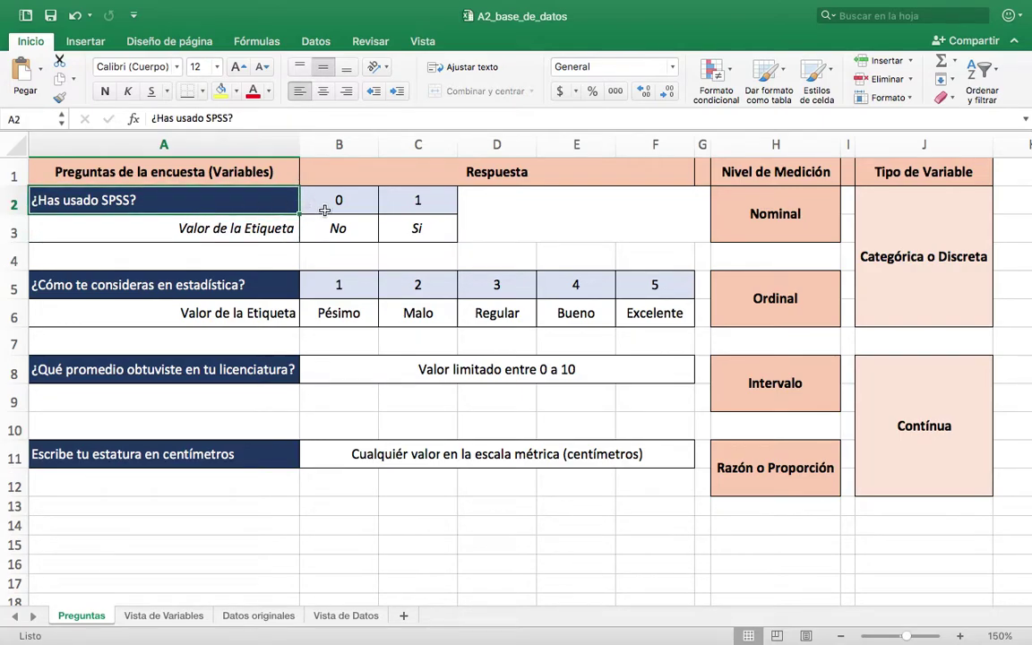
drag(331, 208, 415, 230)
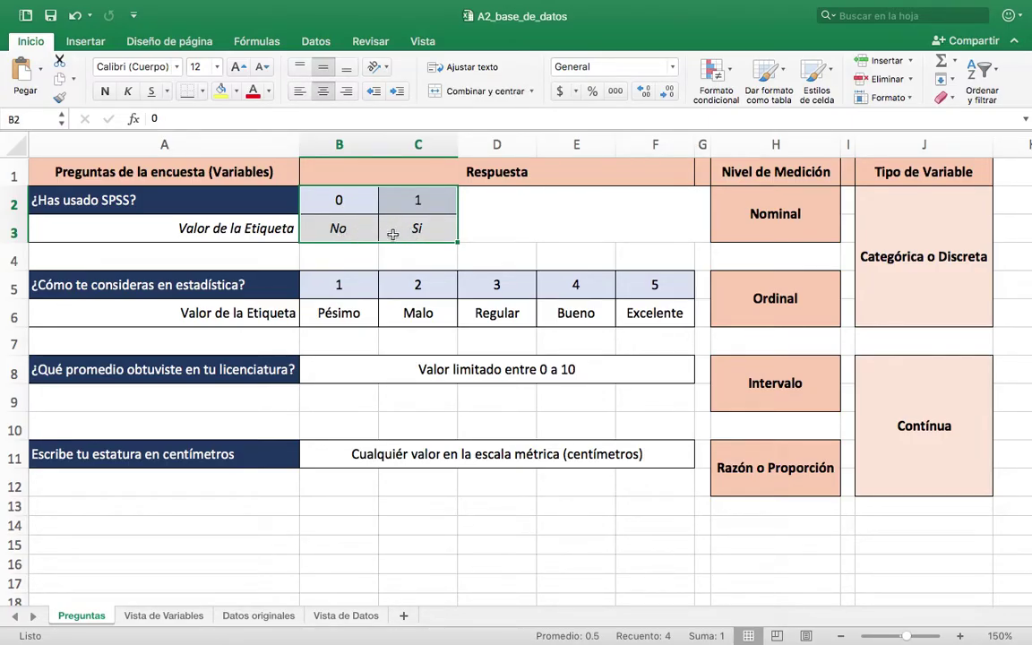
drag(341, 201, 415, 202)
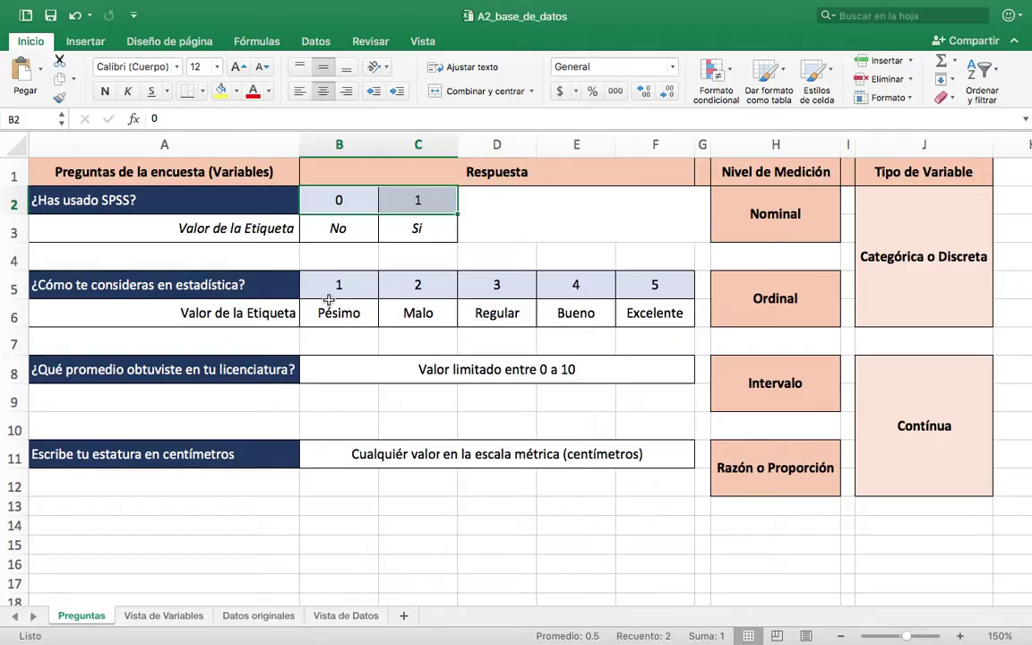
drag(332, 312, 667, 294)
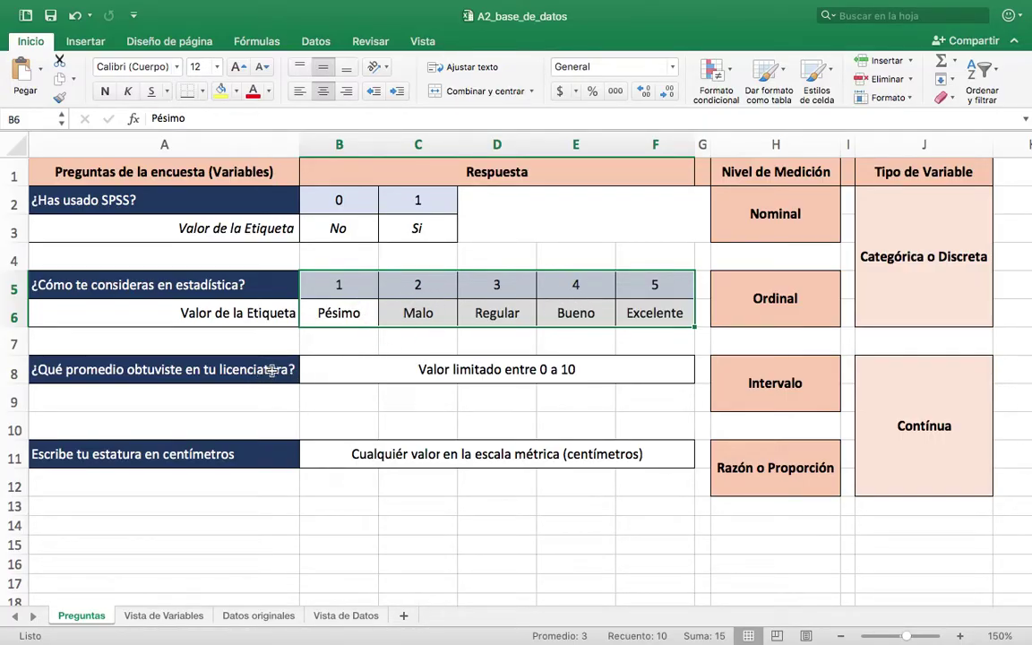
click(367, 370)
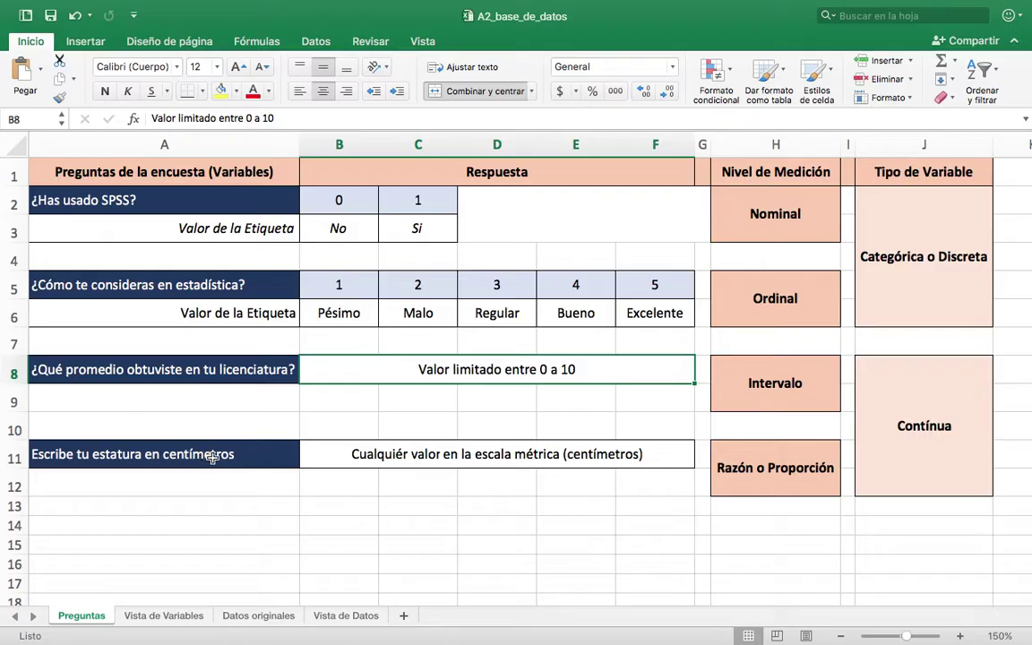
click(341, 459)
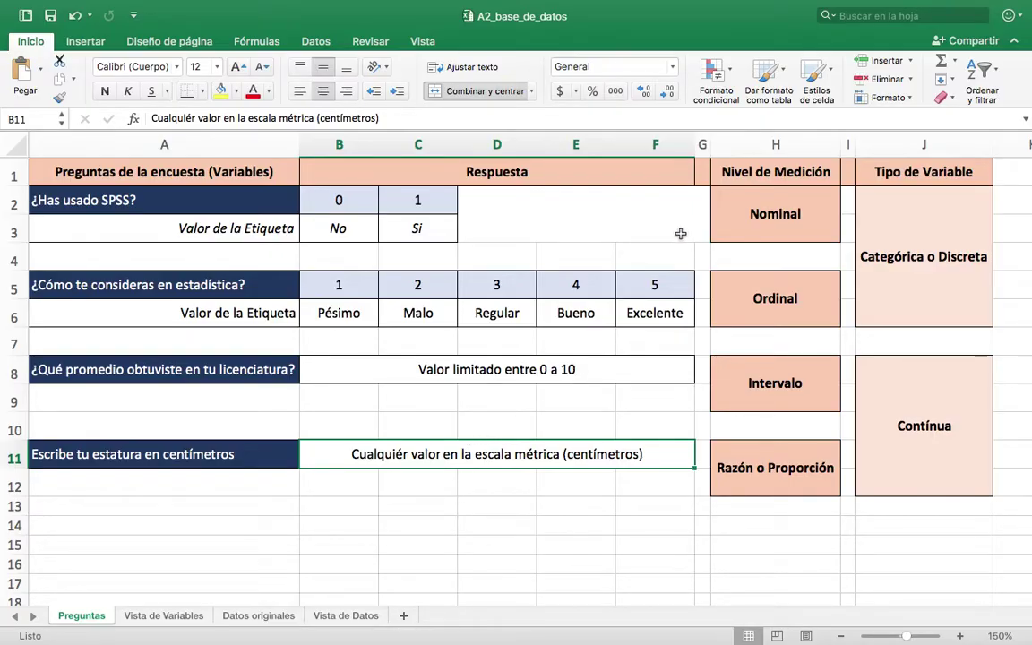
Examine the Nivel de Medición column and compare the Nominal level with the SPSS question's answer labels
click(769, 145)
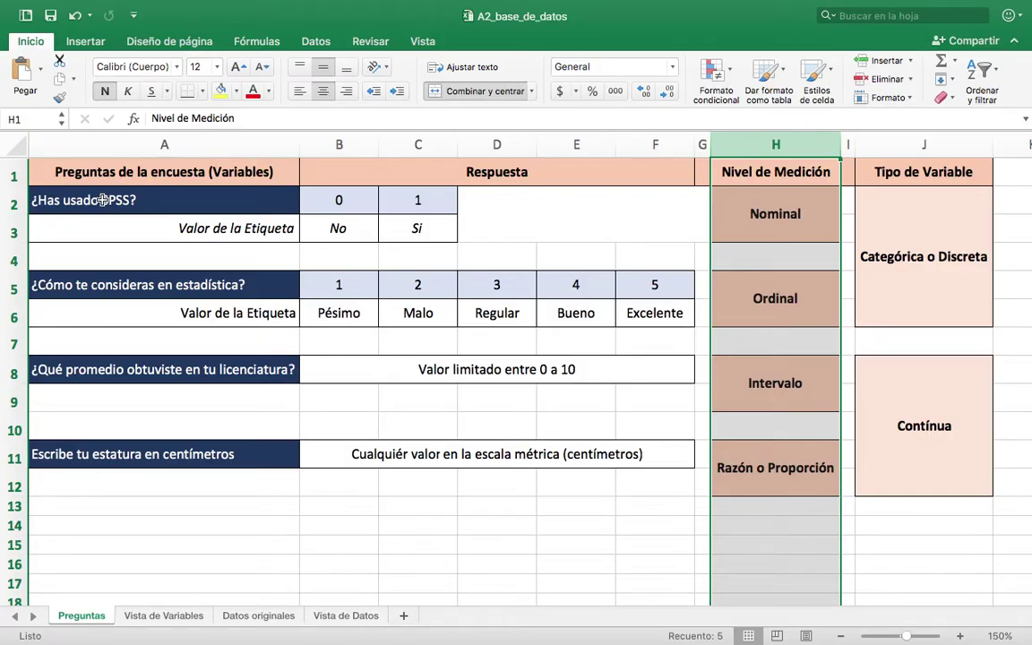
click(14, 204)
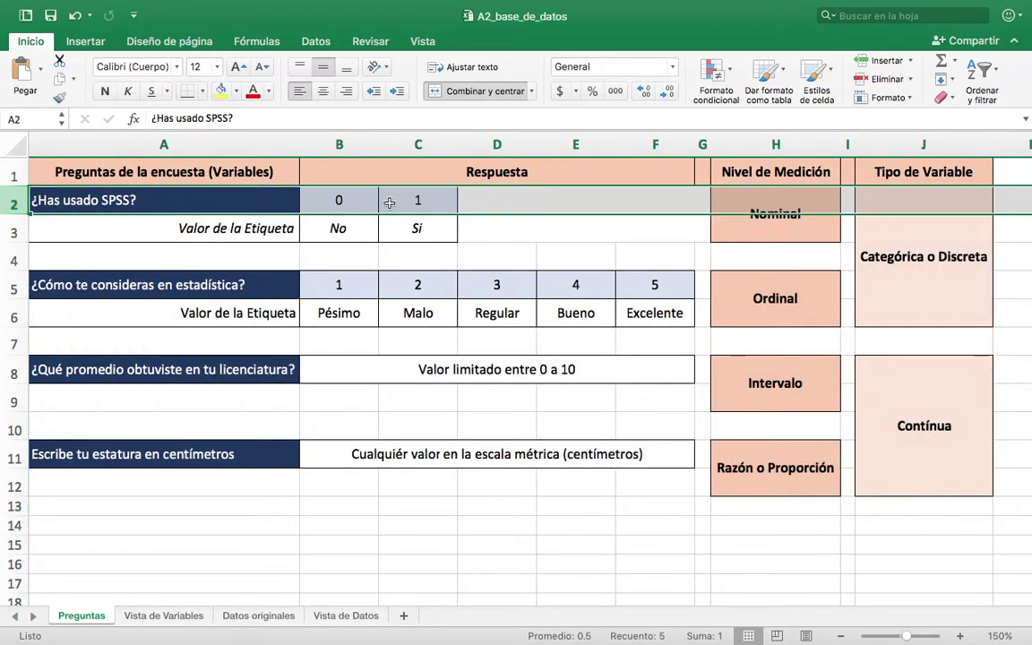
click(741, 231)
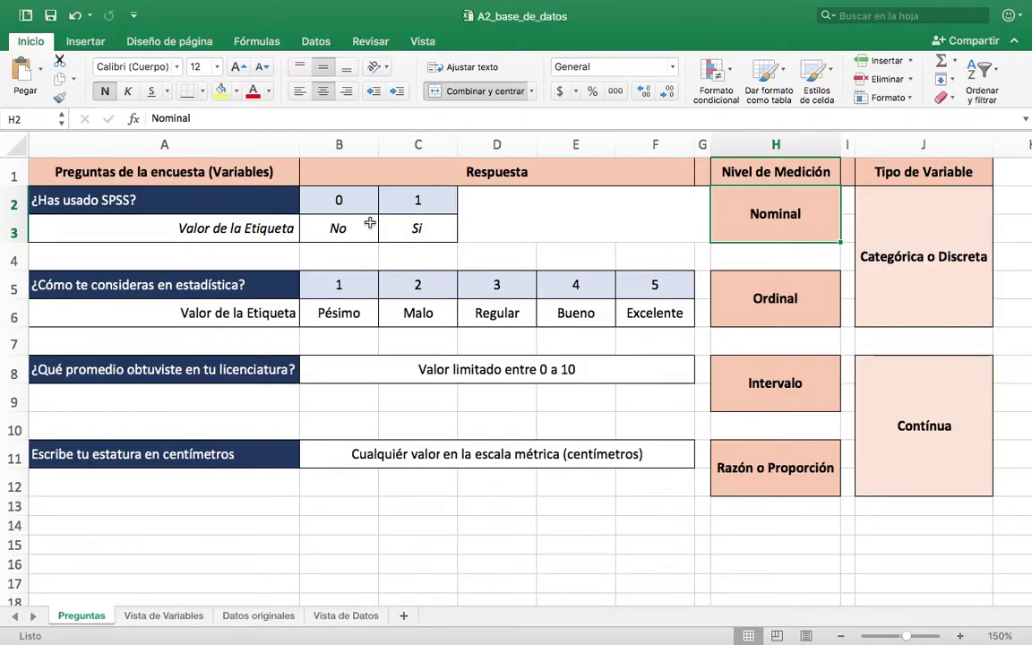
drag(352, 228, 422, 226)
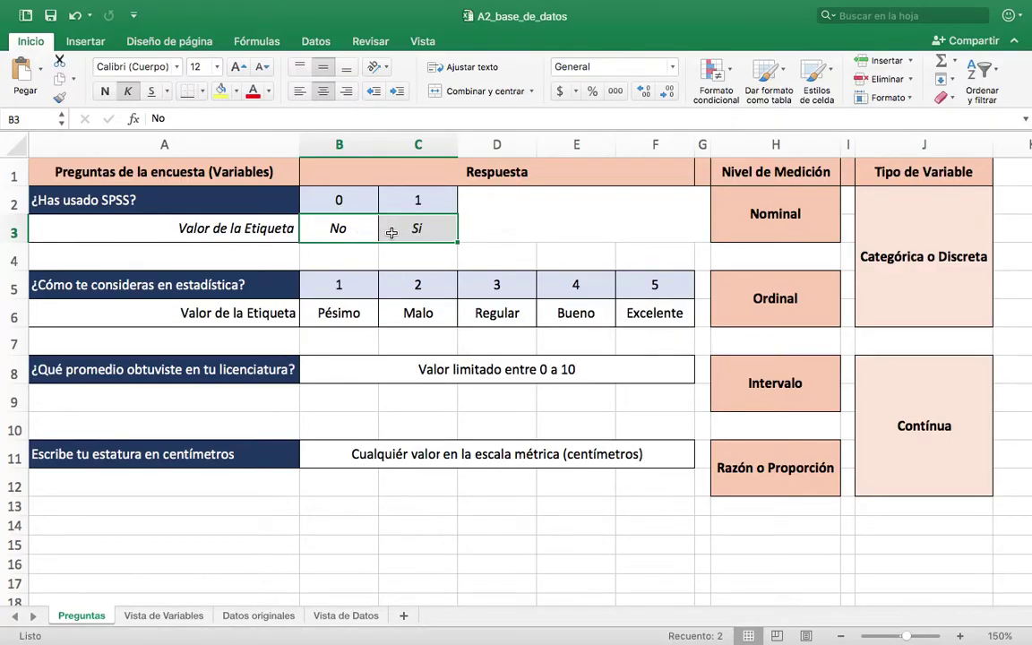
Compare the Ordinal level with the lowest and highest answers of the statistics self-rating question
click(727, 294)
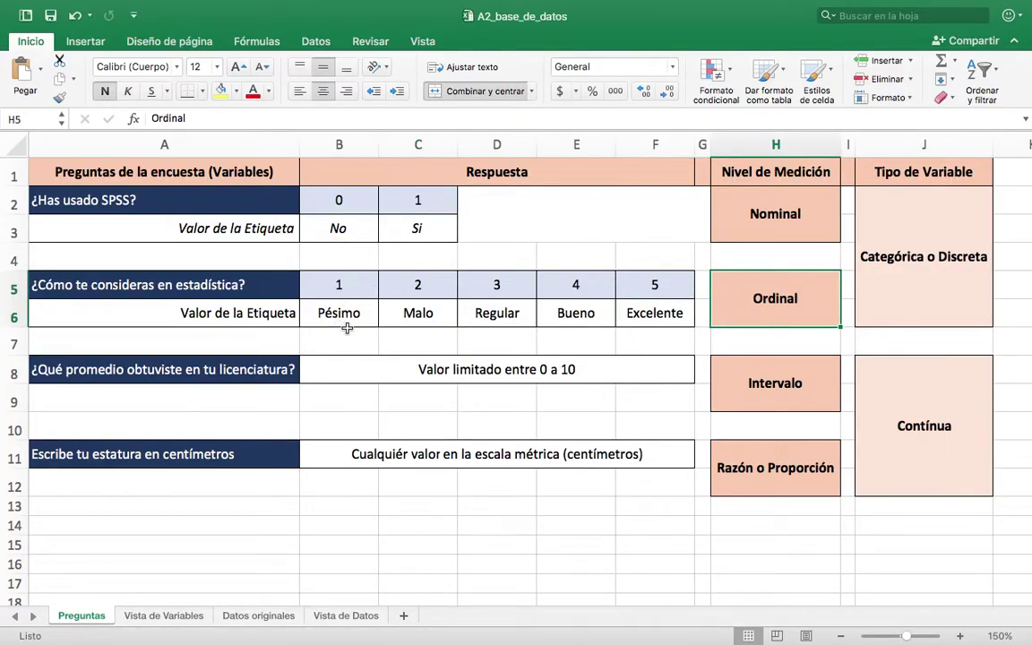
drag(314, 277, 348, 312)
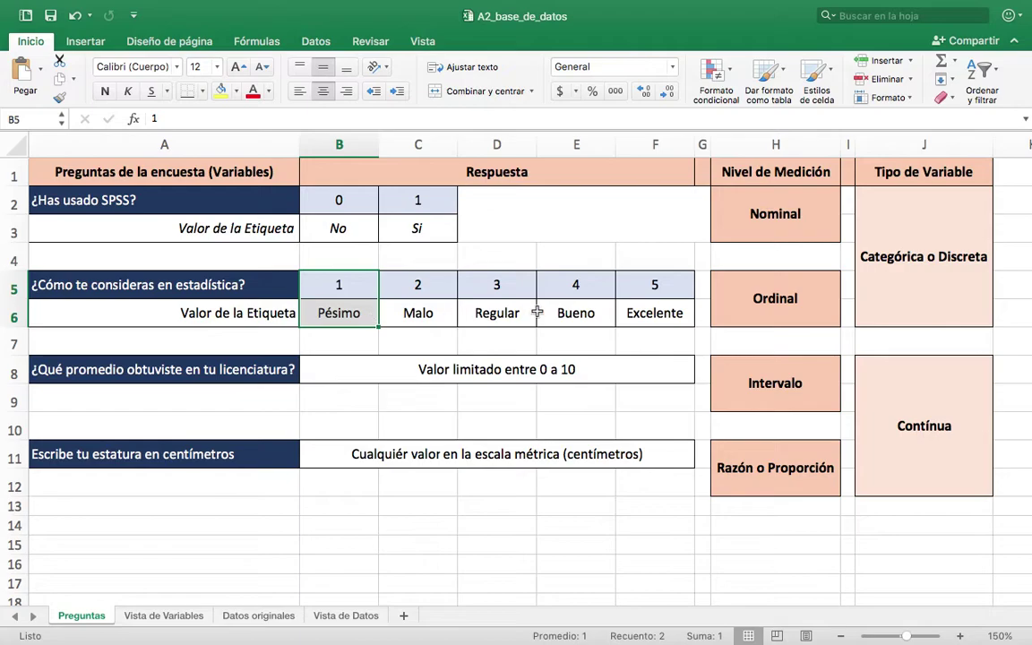
drag(661, 285, 657, 306)
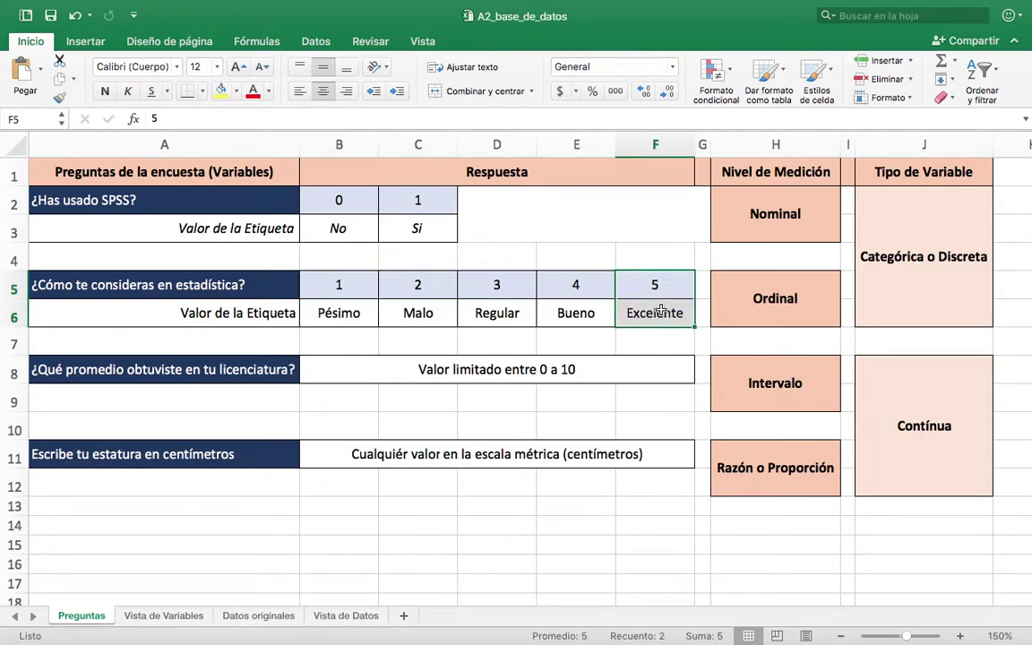
Compare the Intervalo level with the grade average's answer range, and Razón o Proporción with the height question
click(718, 386)
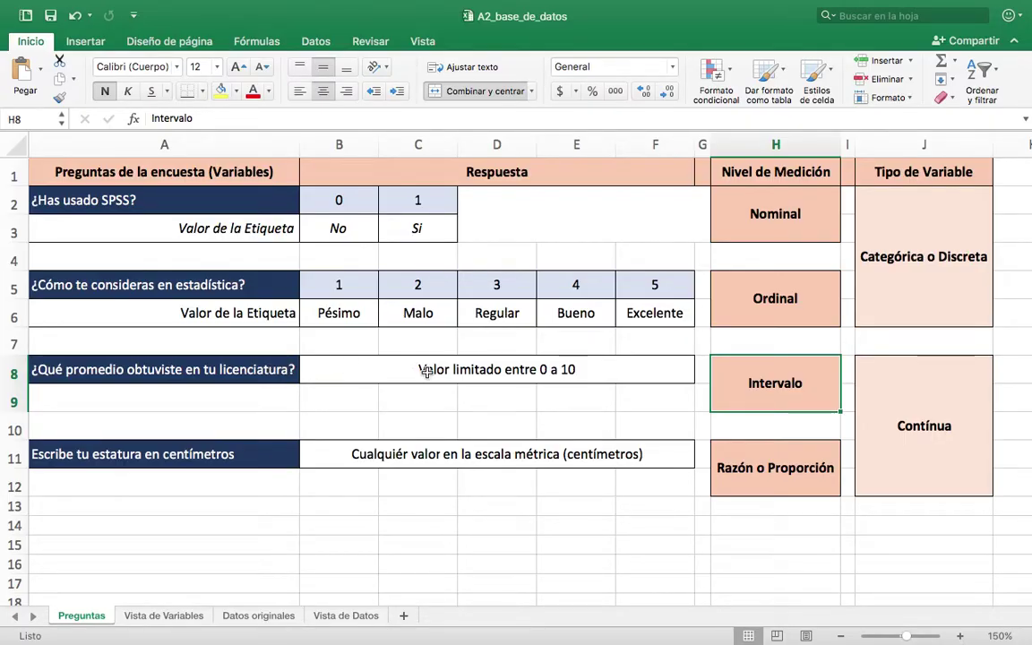
click(588, 369)
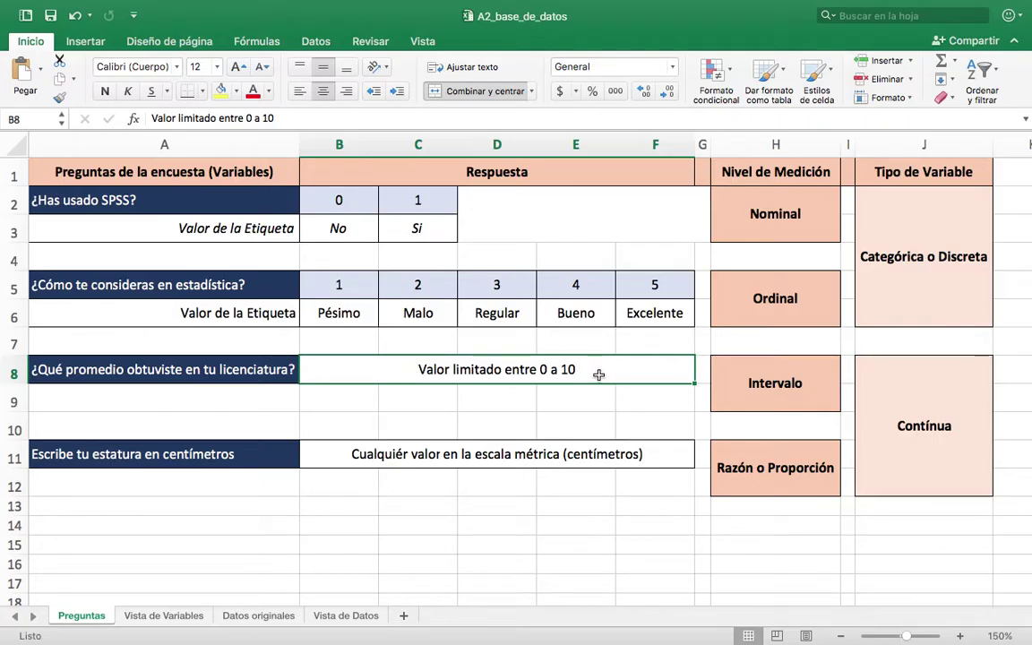
click(728, 383)
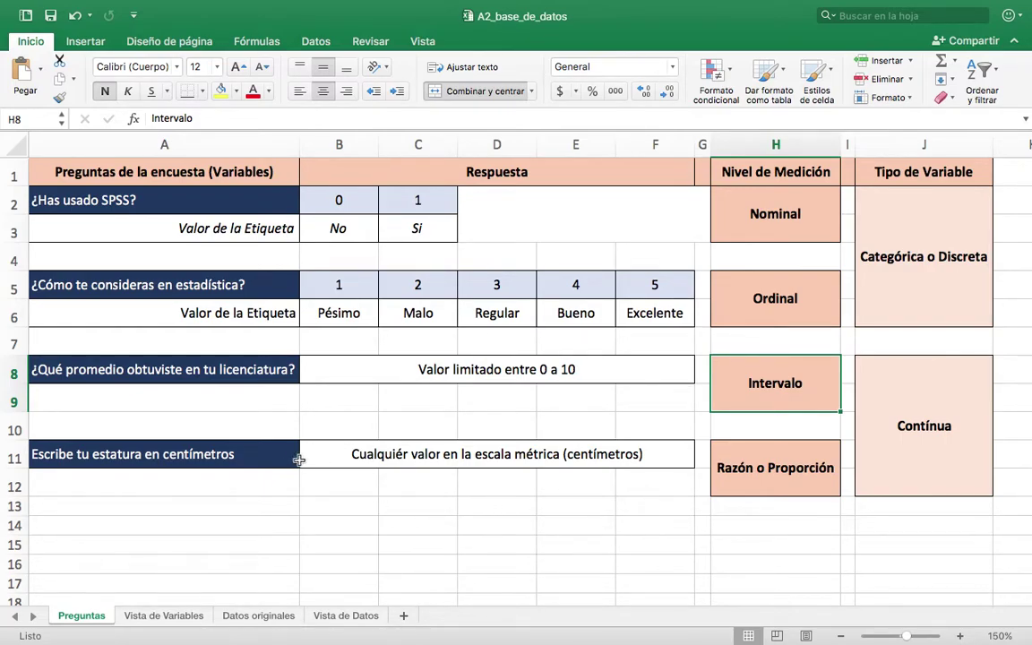
drag(284, 458, 335, 454)
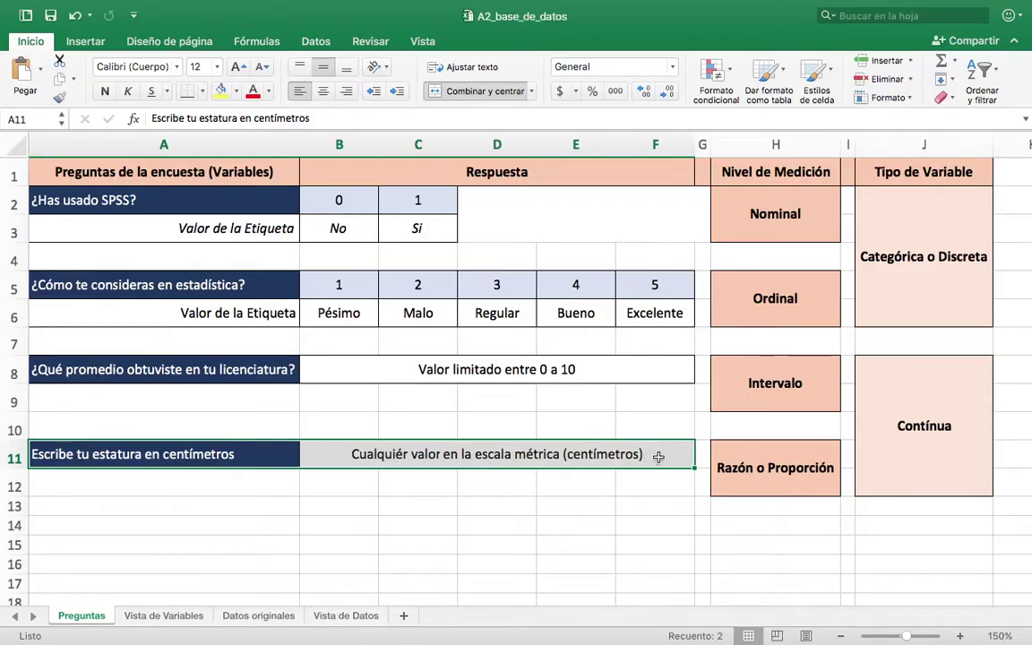
click(732, 464)
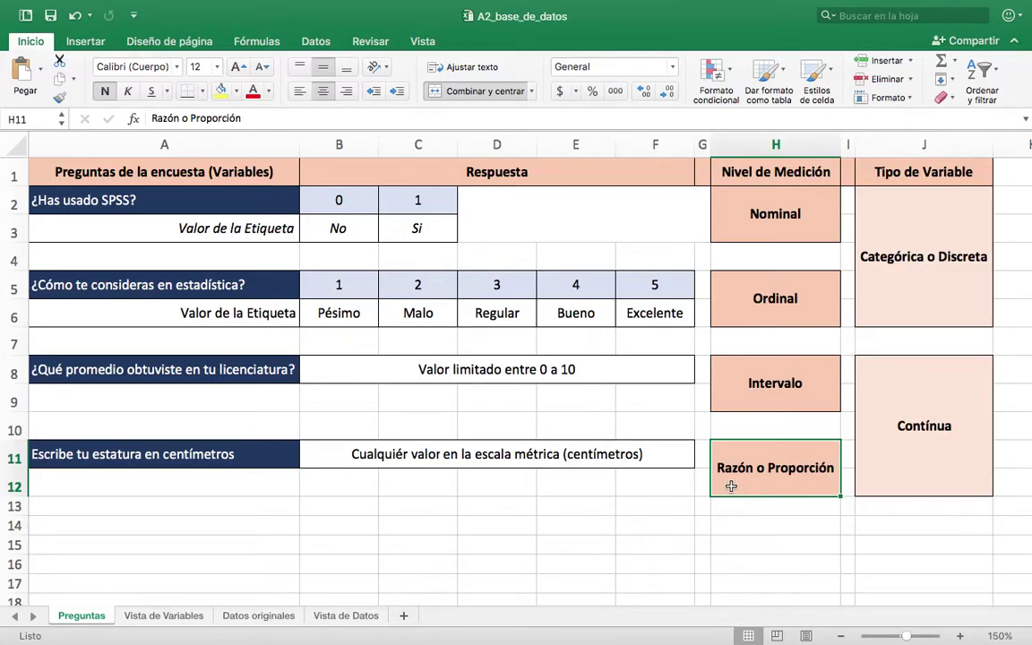
Relate the Nominal and Ordinal levels to the Categórica o Discreta type and examine their coded answers
drag(794, 215, 772, 305)
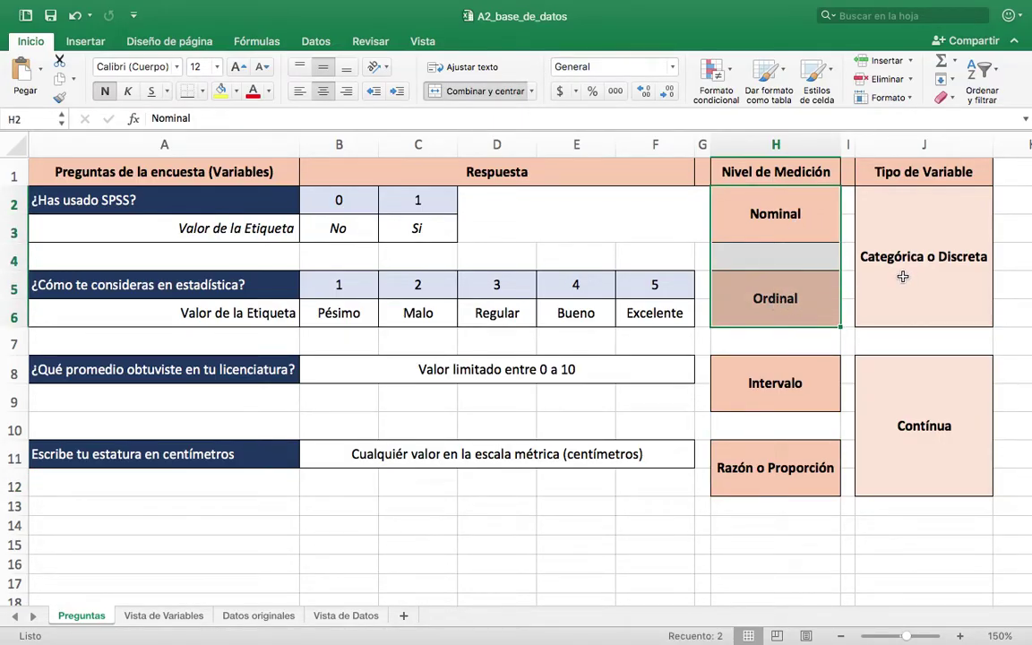
click(902, 277)
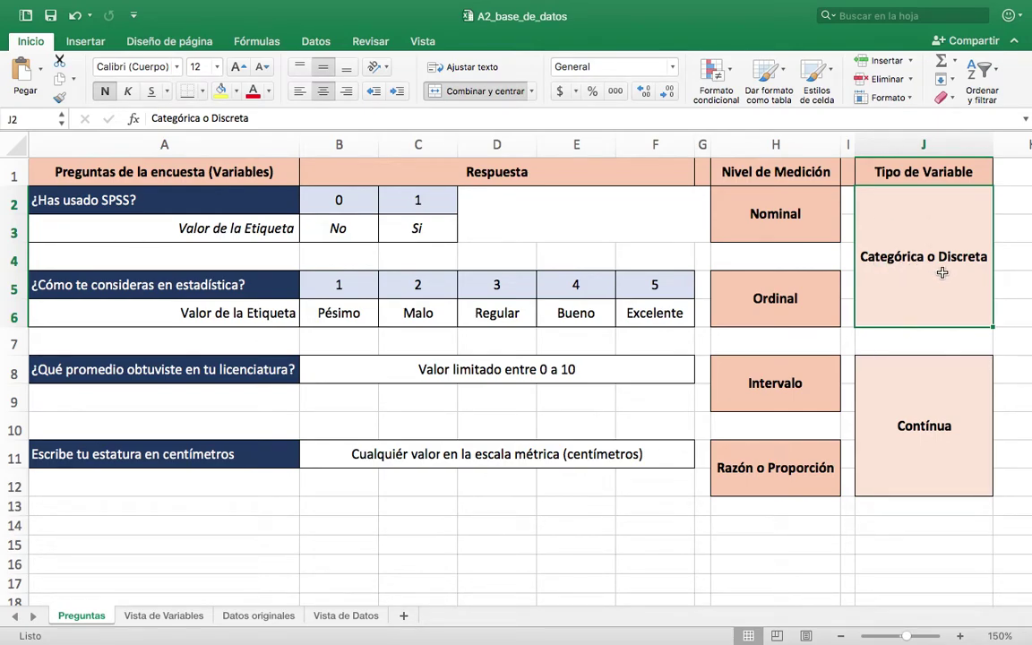
drag(341, 197, 608, 321)
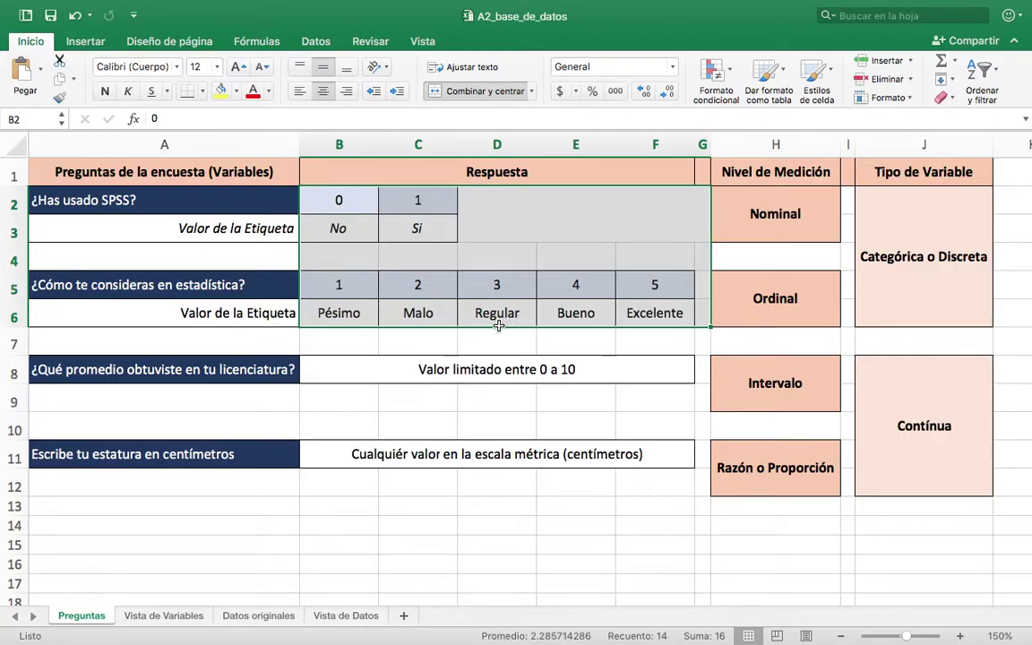
Relate the Contínua type to the Intervalo and Razón o Proporción levels and examine the grade and height answers
click(866, 392)
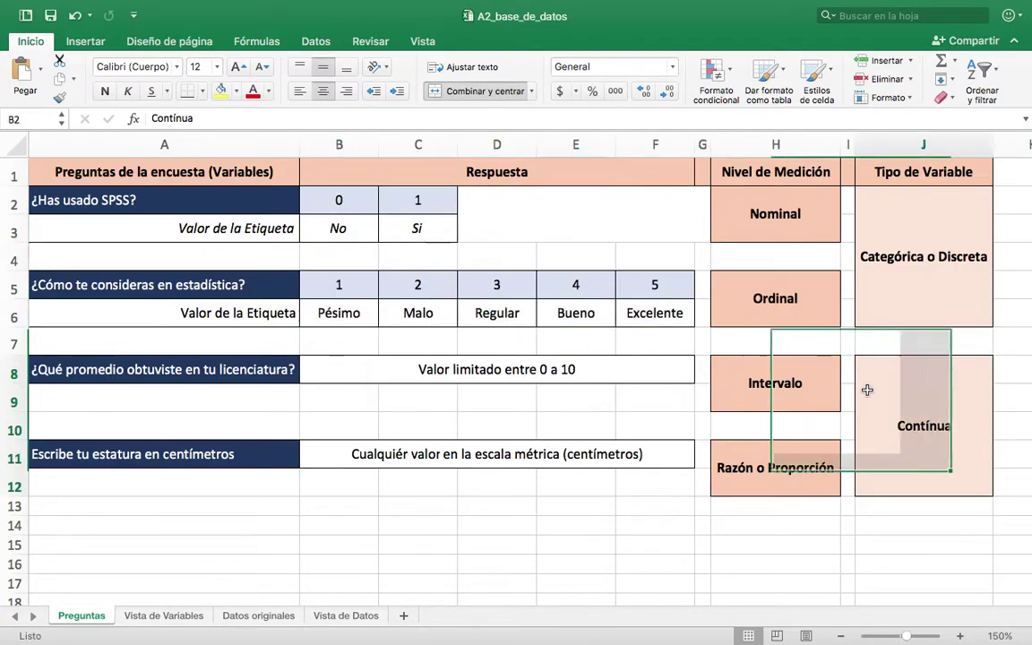
drag(805, 380, 812, 467)
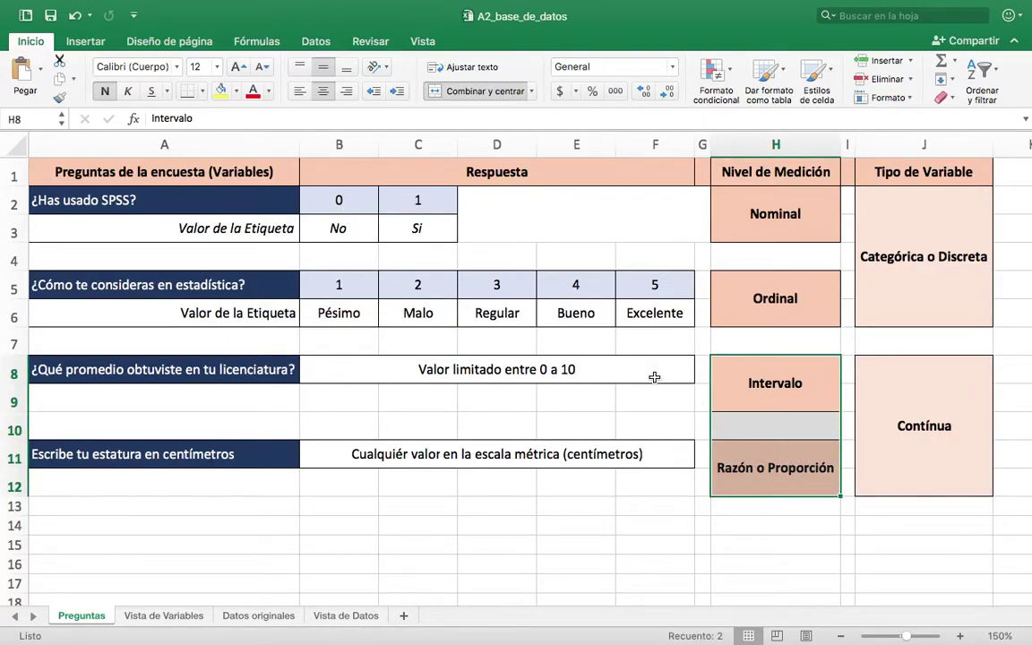
drag(638, 368, 638, 452)
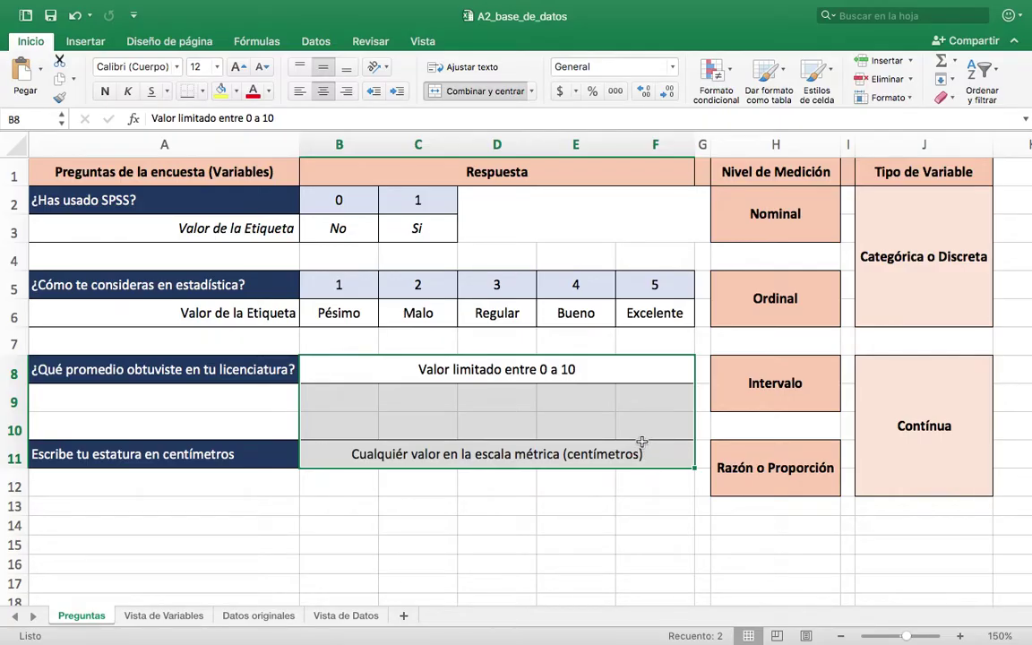
click(573, 370)
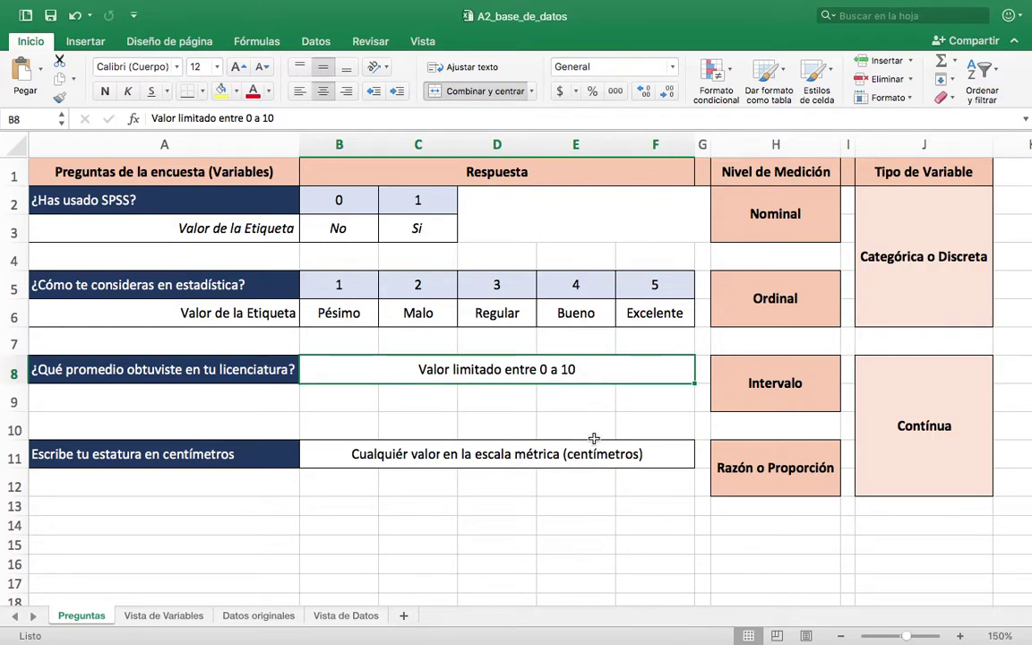
click(649, 456)
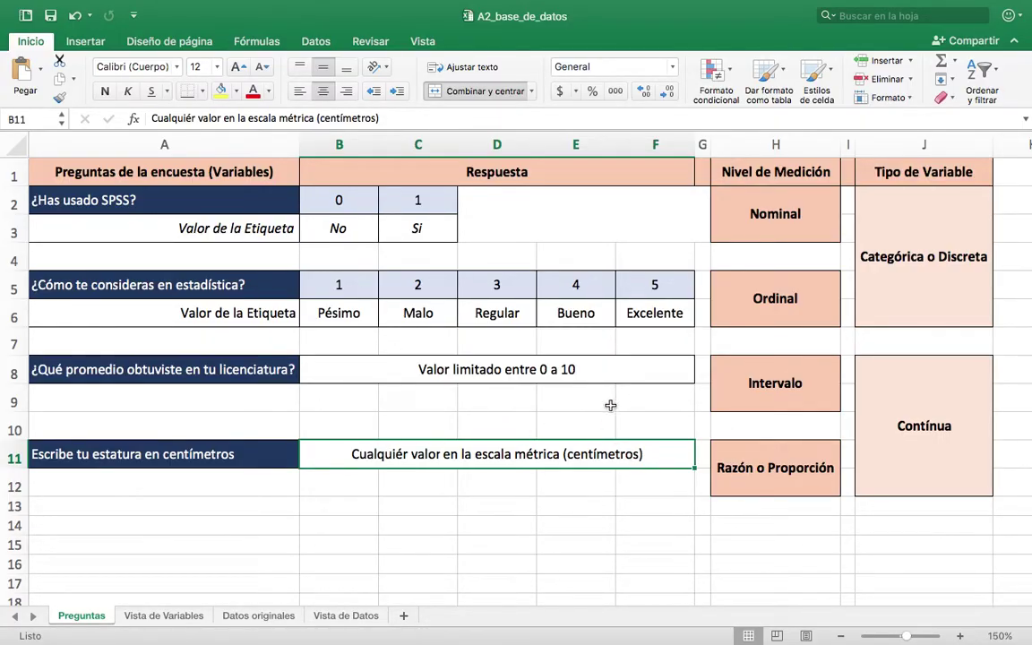
Compare the Vista de Variables sheet with the Vista de Datos sheet of the survey workbook
click(166, 616)
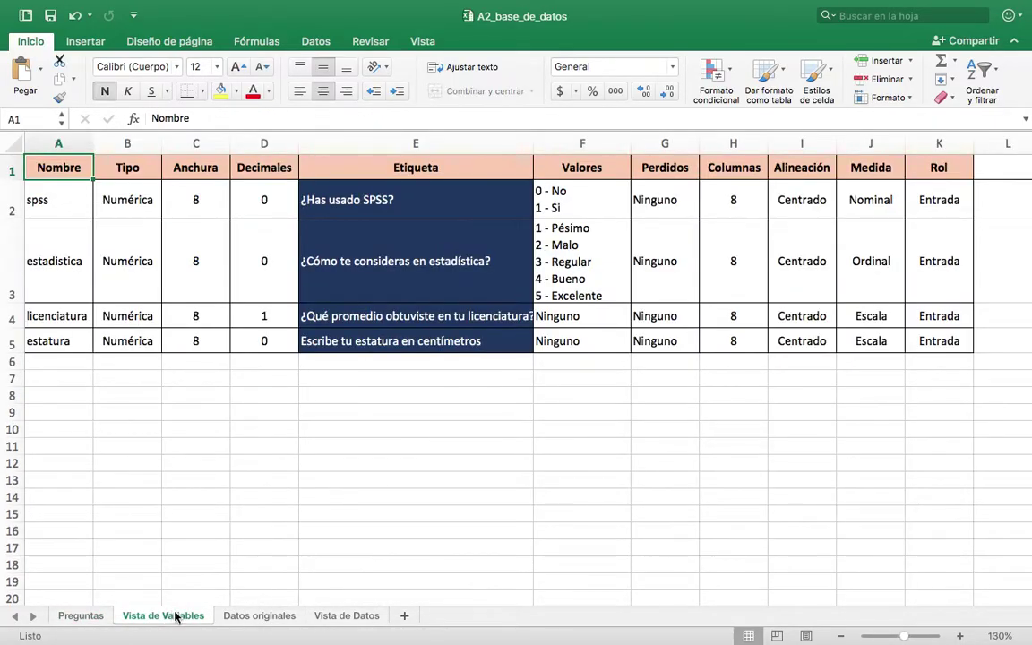
click(329, 617)
click(185, 617)
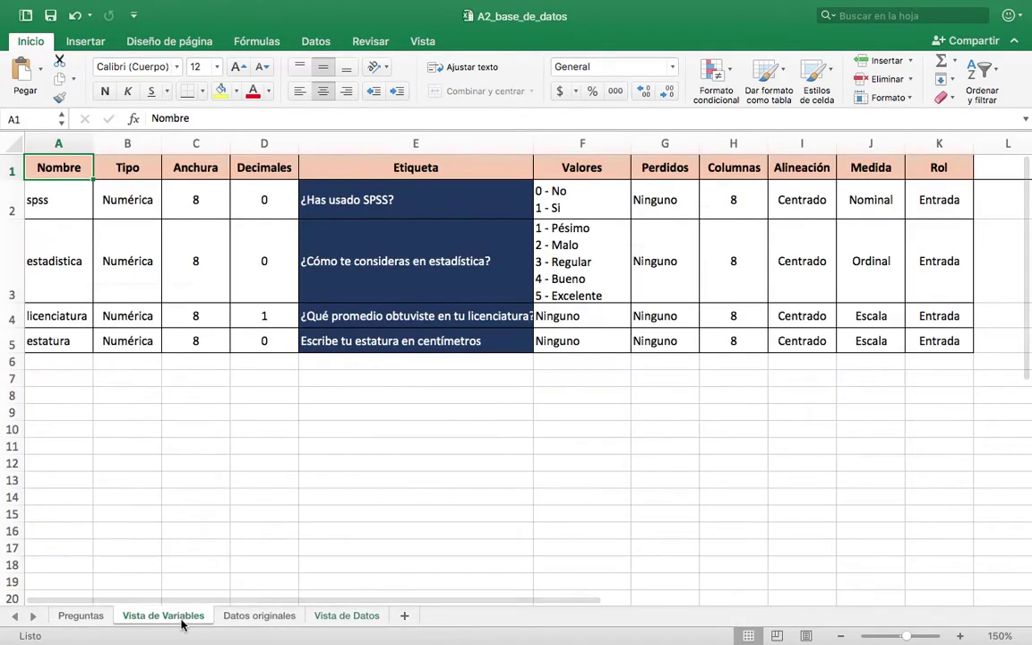
click(331, 618)
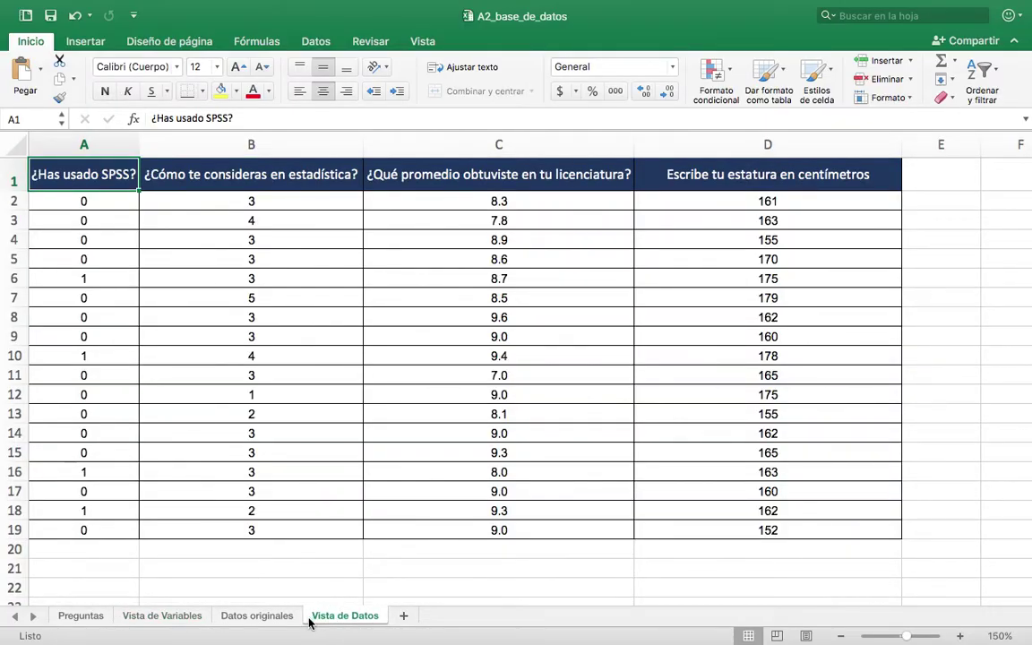
click(179, 618)
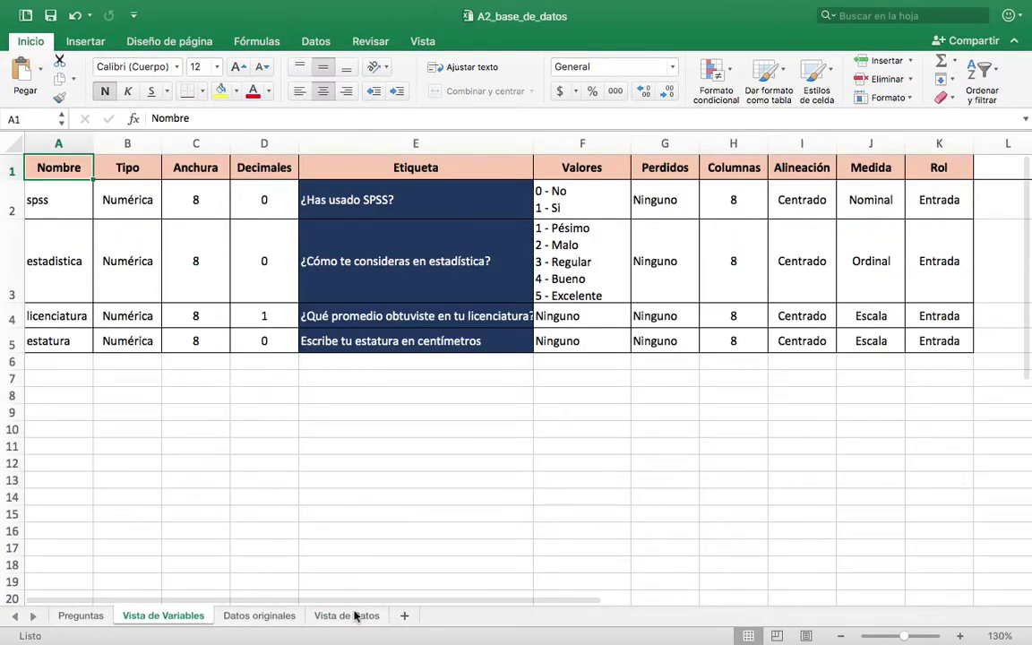
click(362, 616)
Switch to SPSS Statistics and look at the empty data editor's Vista de variables and Vista de datos
key(ctrl+Right)
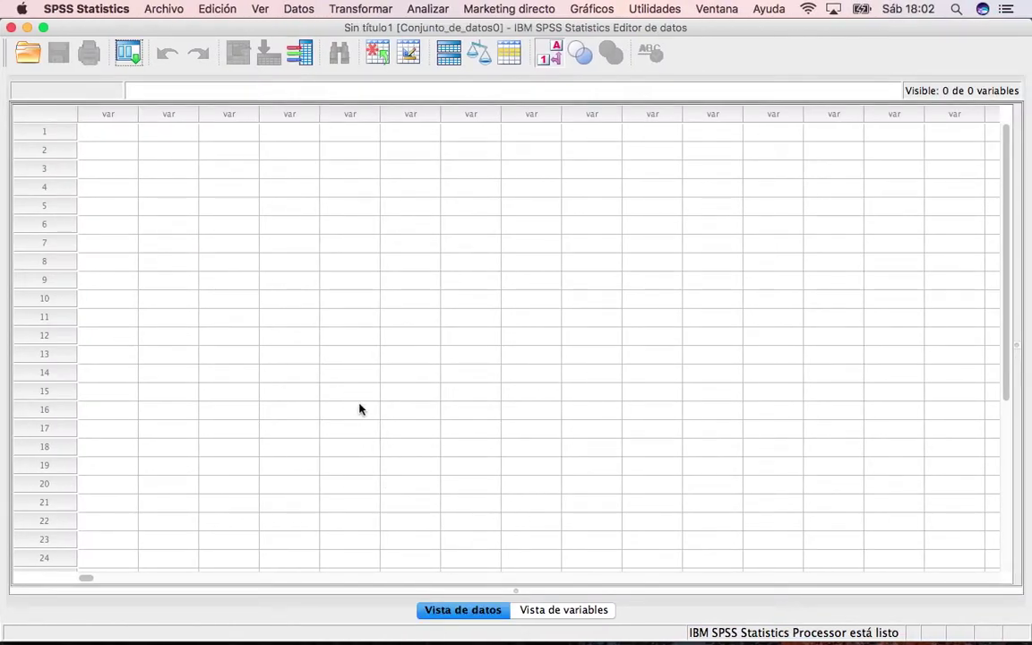
click(528, 610)
click(491, 610)
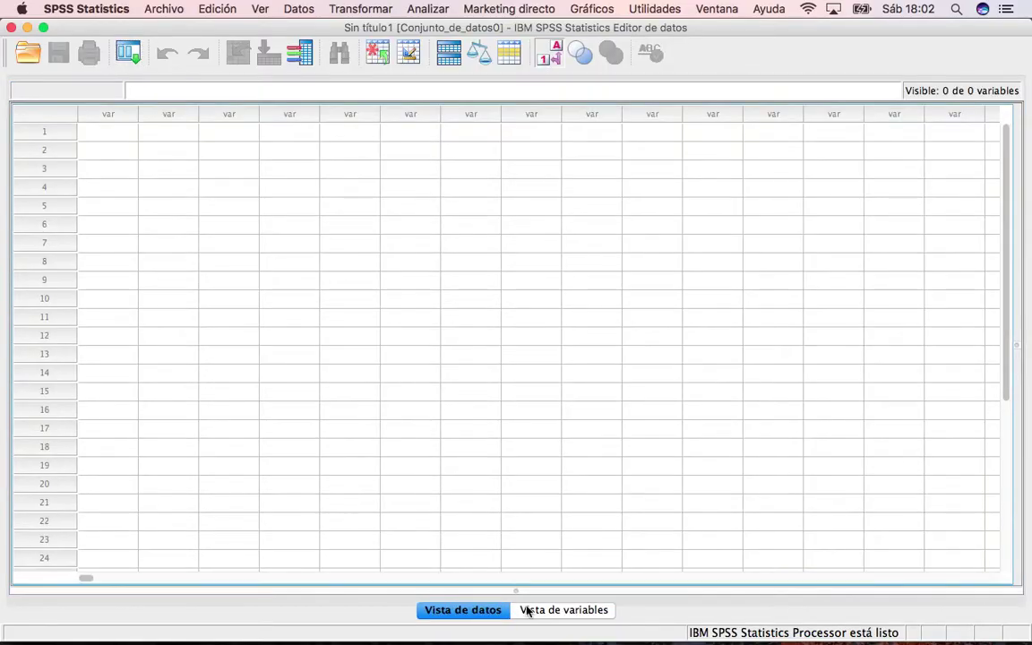
click(534, 610)
click(485, 610)
Return to the Excel workbook and examine the Vista de Variables table, focusing on the variable names under Nombre
key(ctrl+Left)
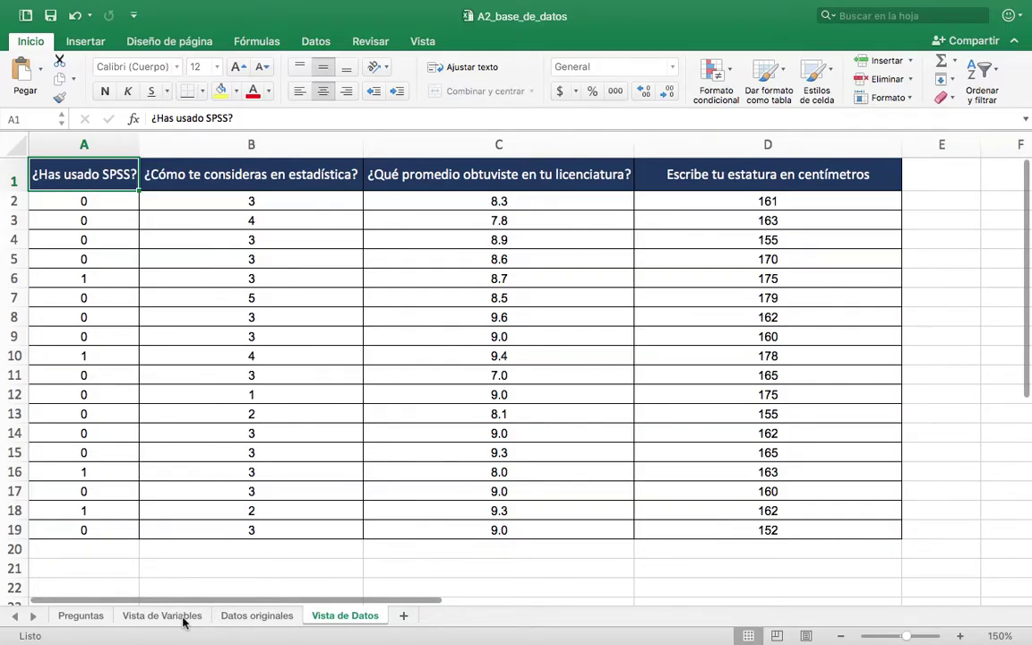
click(164, 616)
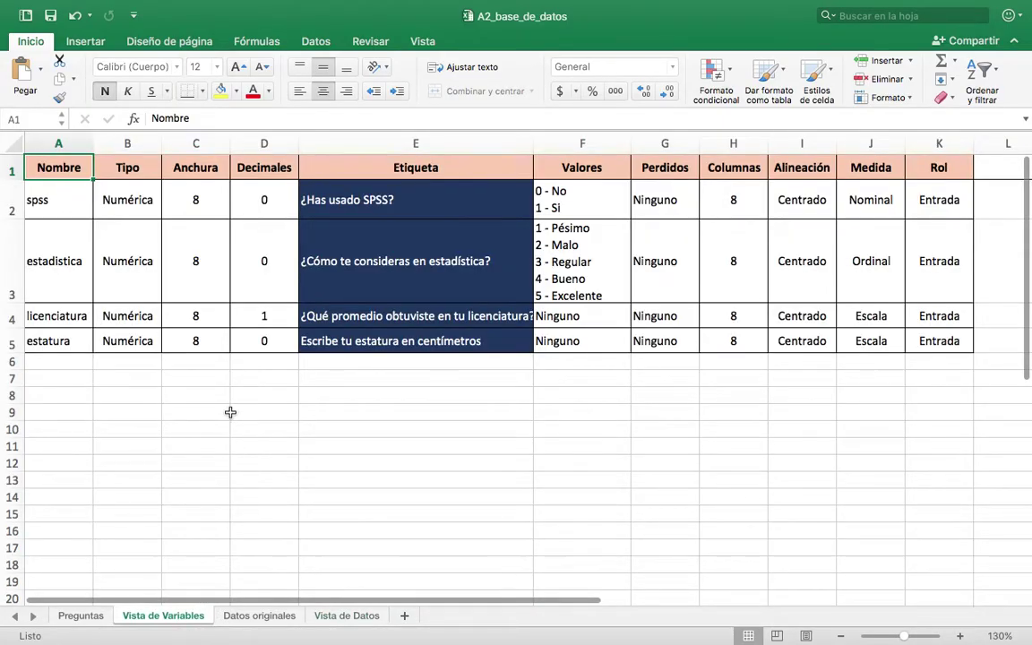
drag(80, 166, 886, 341)
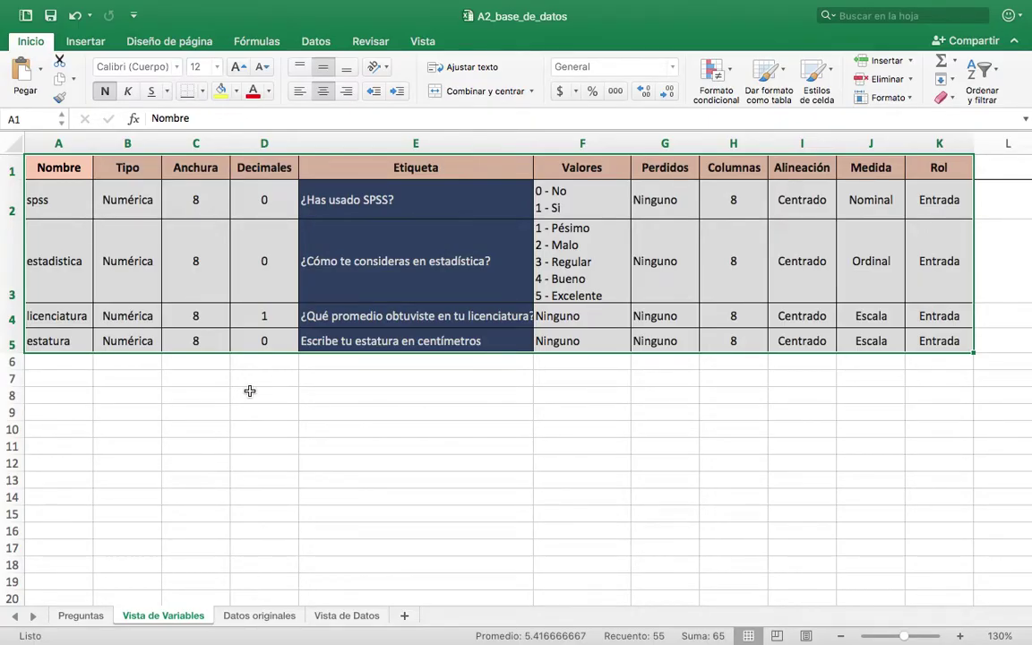
click(77, 201)
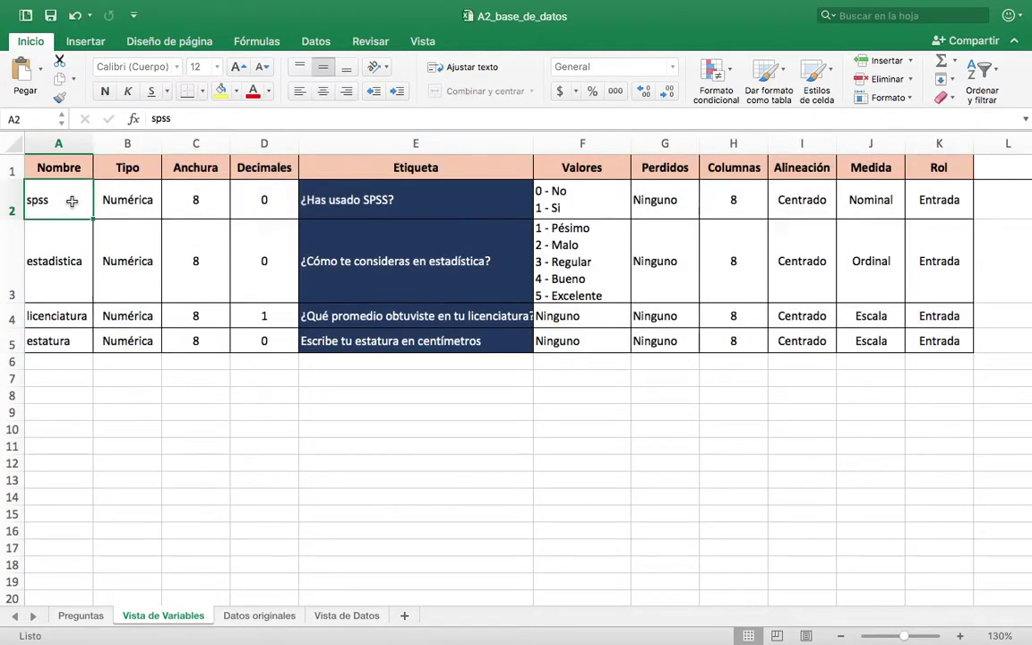
drag(61, 167, 62, 339)
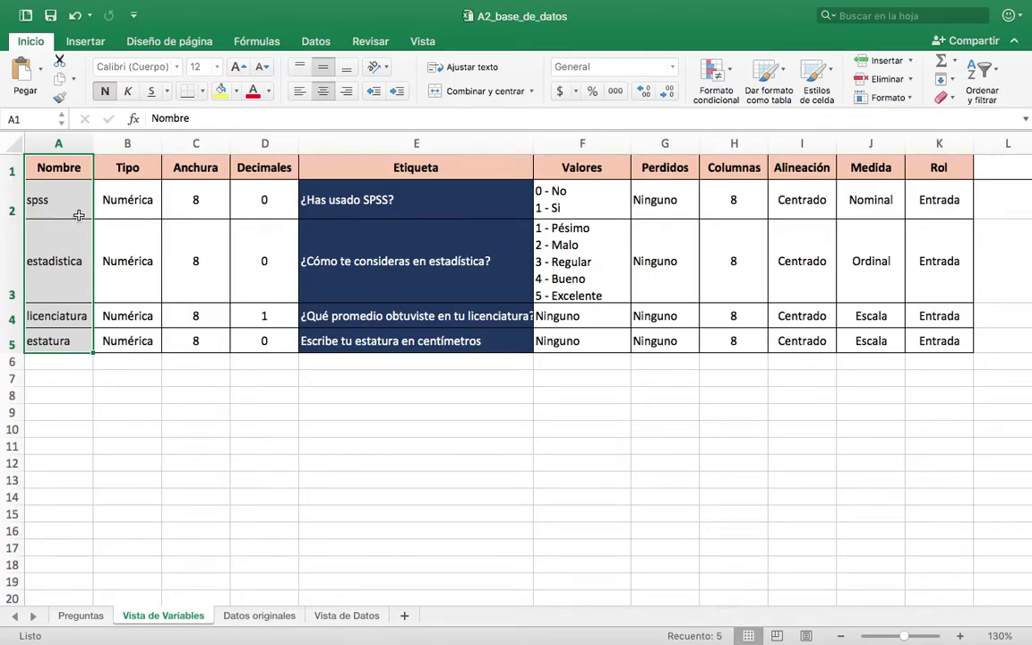
Examine the Tipo, Anchura and Decimales settings of the four variables, including the licenciatura row
click(132, 200)
drag(133, 200, 126, 338)
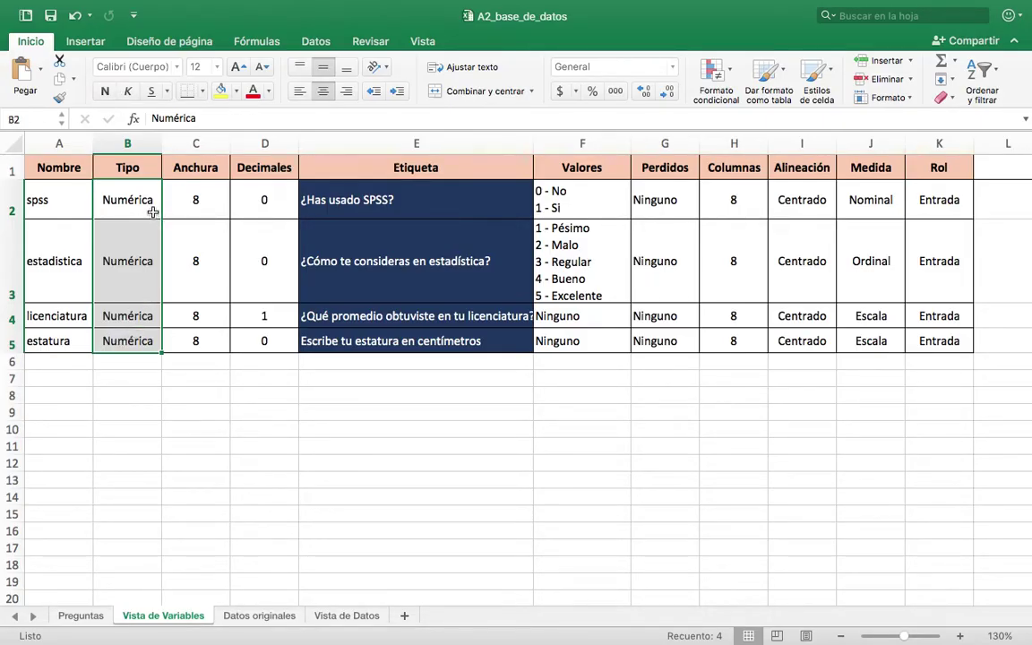
drag(191, 203, 208, 334)
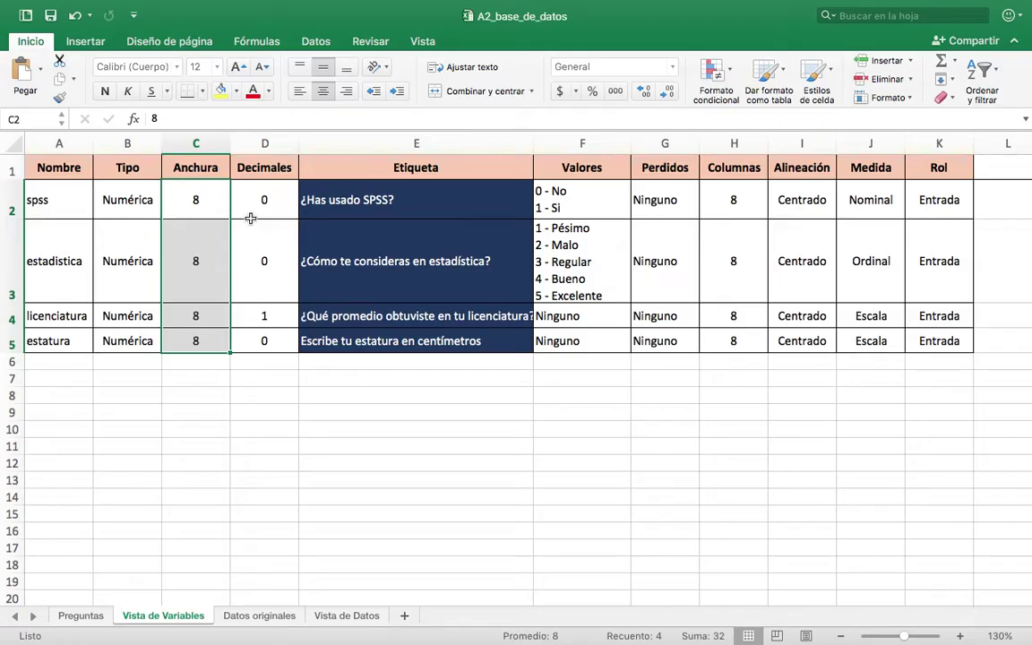
drag(260, 202, 260, 339)
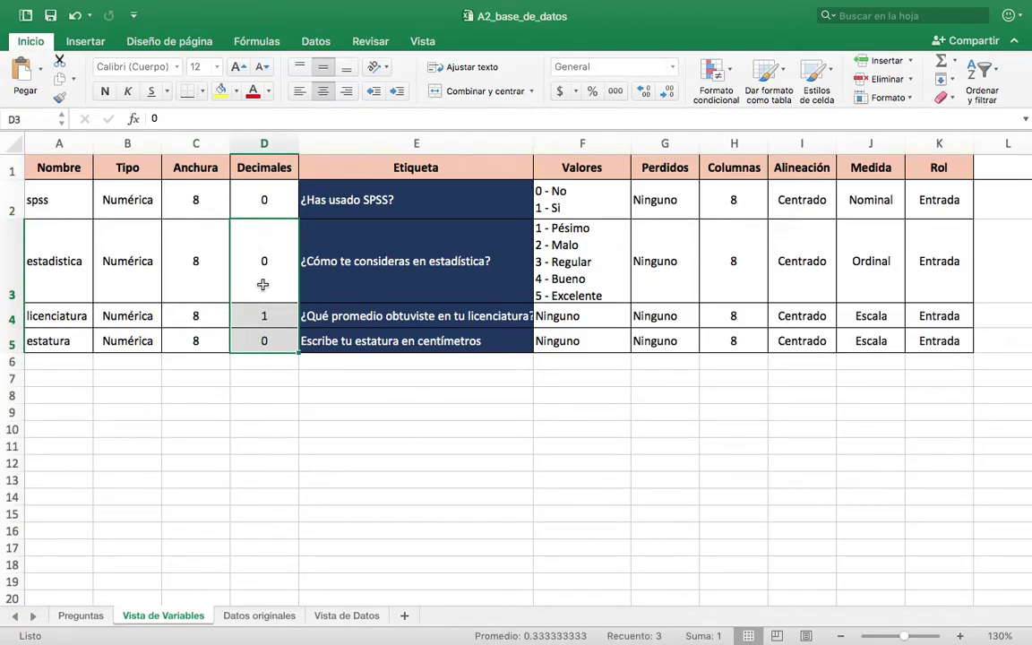
drag(12, 326, 14, 318)
click(14, 318)
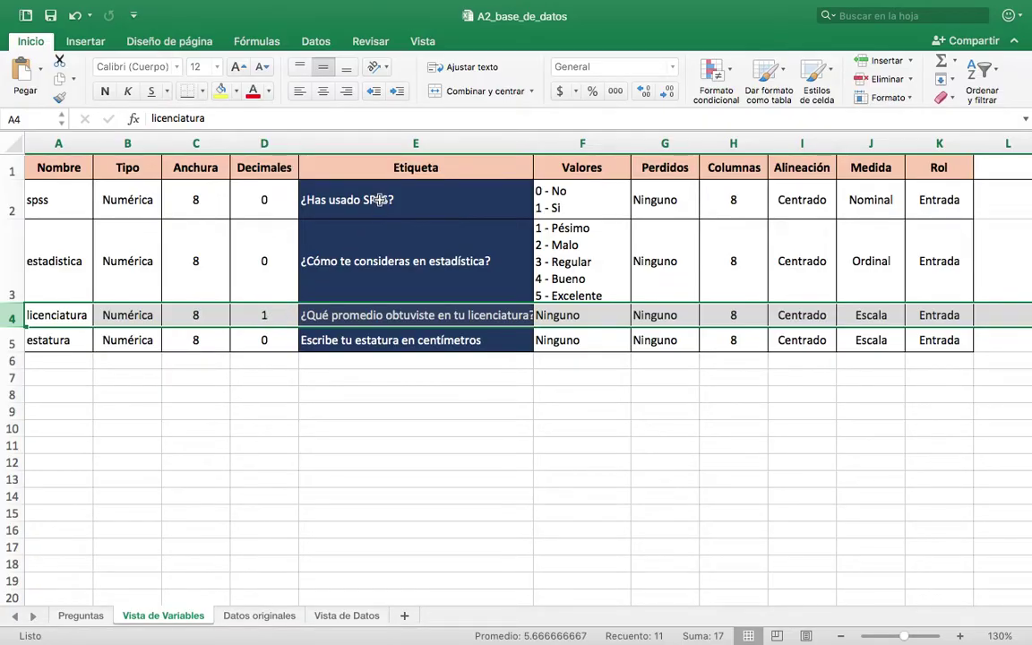
Compare the Etiqueta entries on Vista de Variables with the four survey questions on the Preguntas sheet
drag(367, 170, 341, 330)
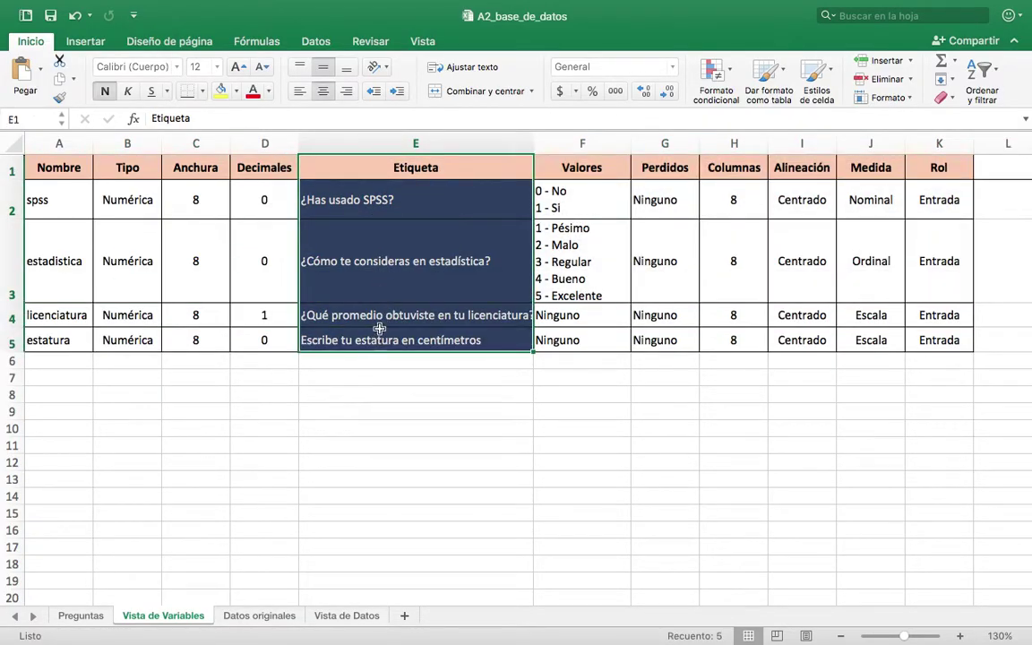
click(82, 615)
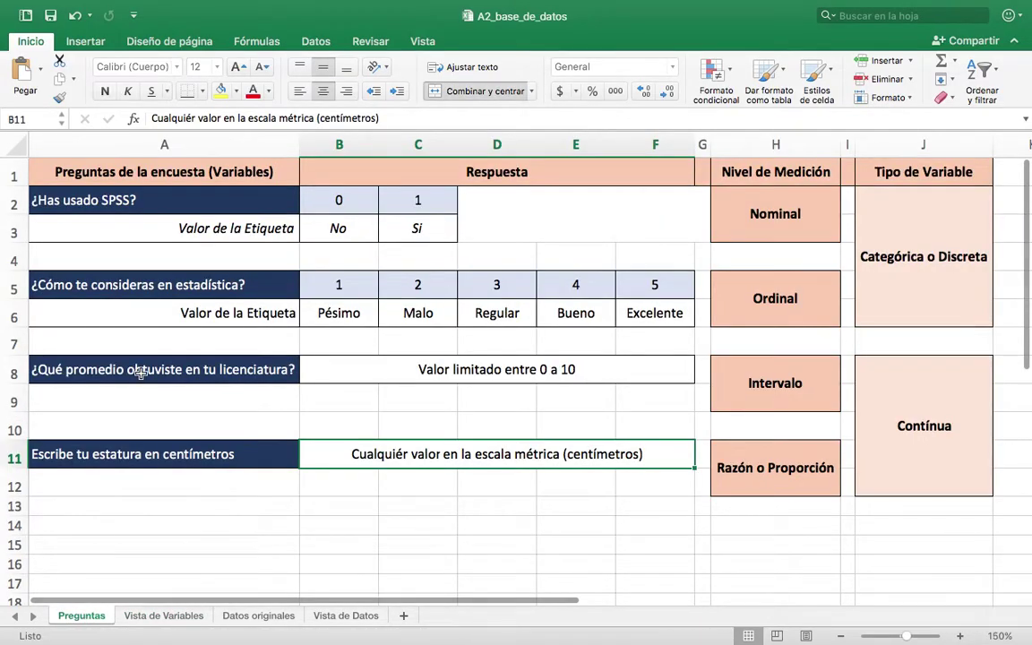
drag(72, 200, 57, 229)
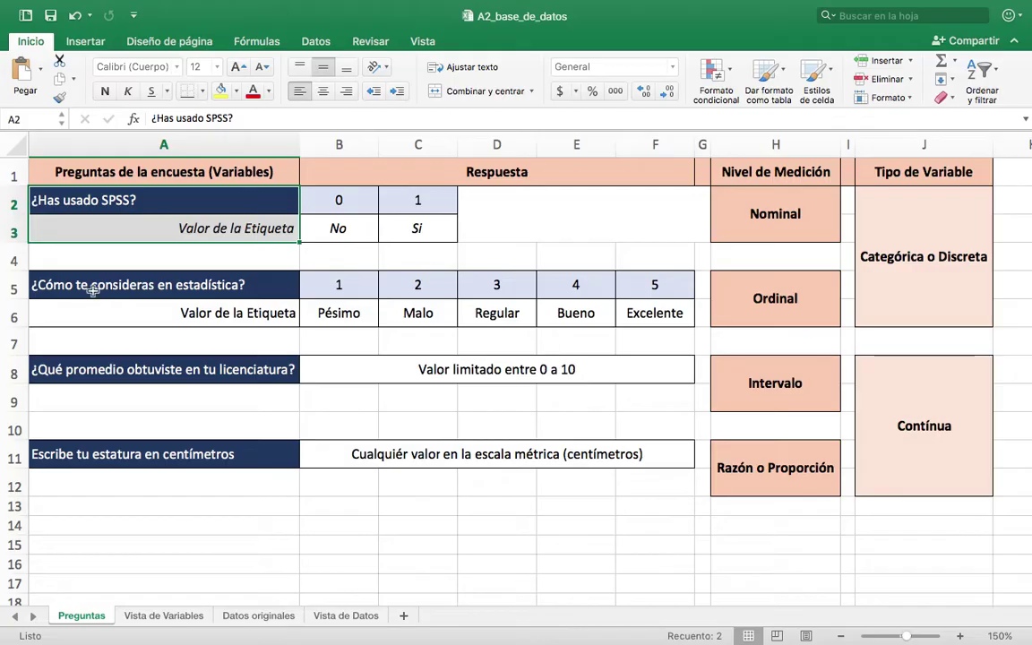
click(88, 283)
click(92, 371)
click(94, 453)
click(168, 616)
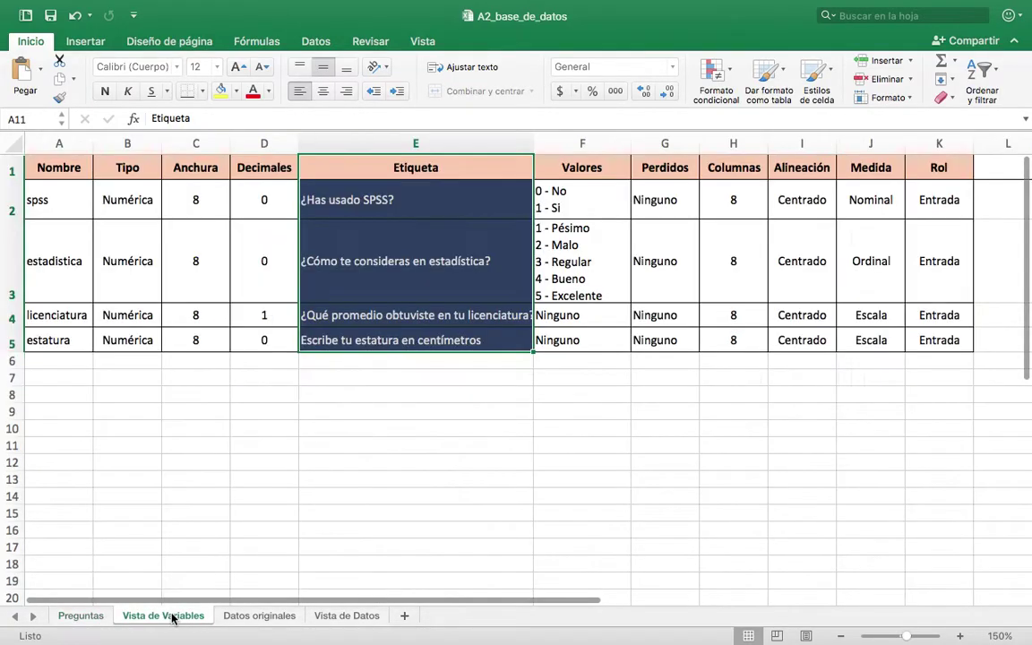
click(419, 167)
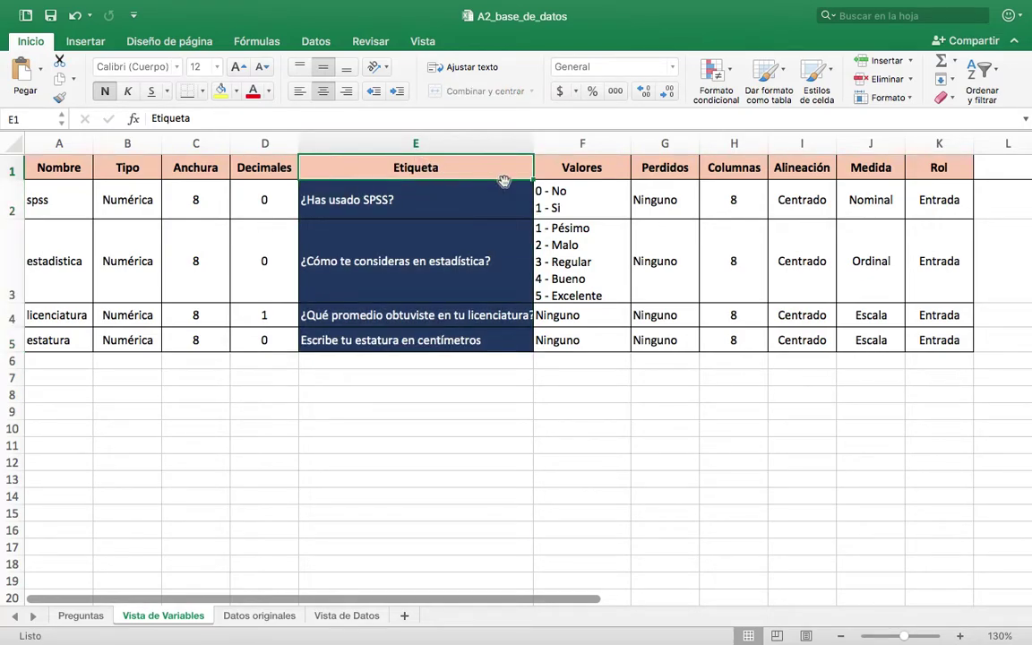
Compare the Valores codes with the coded answers on the Preguntas sheet and the text answers on Datos originales
drag(579, 168, 573, 341)
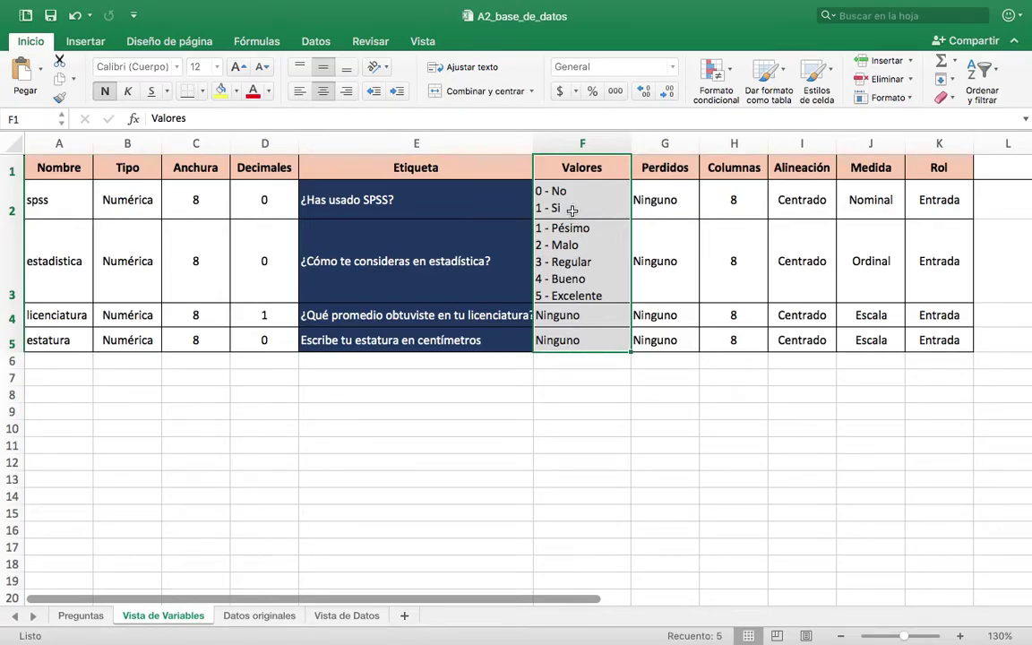
drag(589, 194, 571, 270)
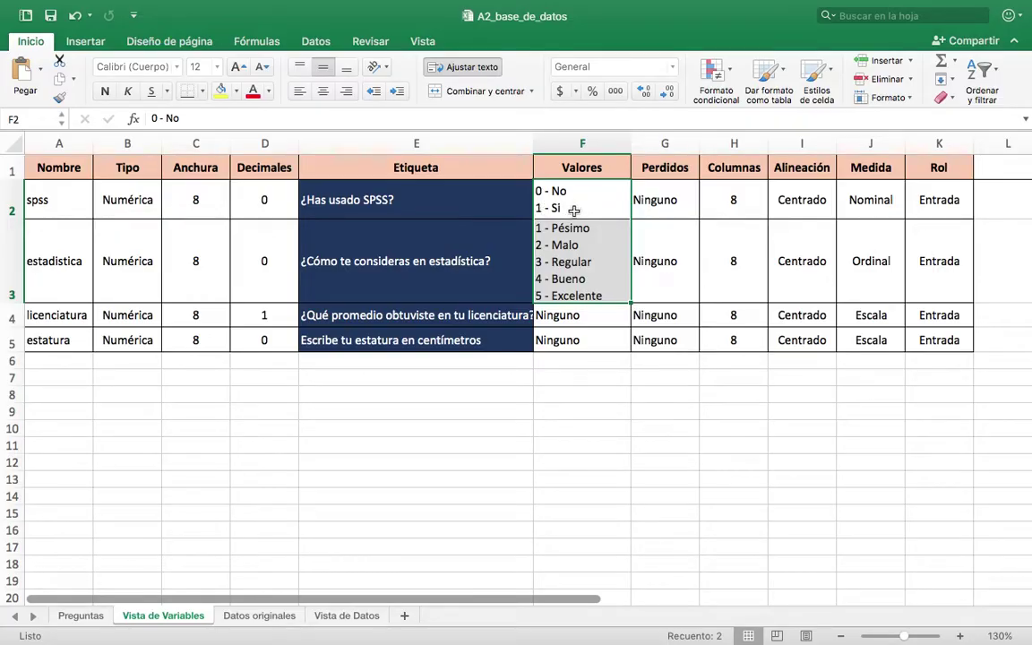
click(83, 615)
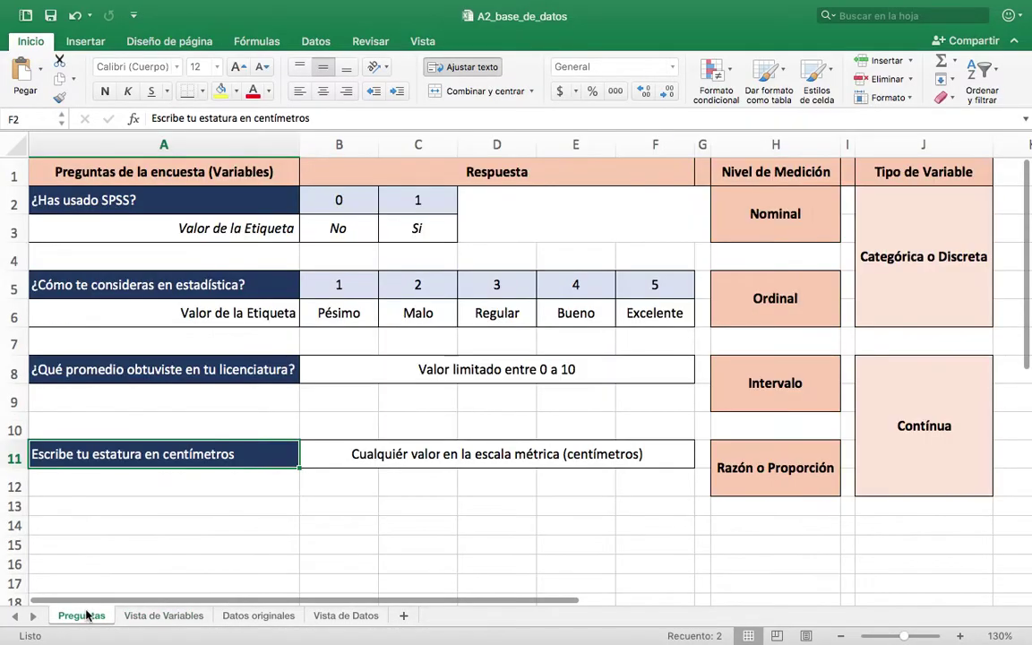
drag(318, 195, 582, 315)
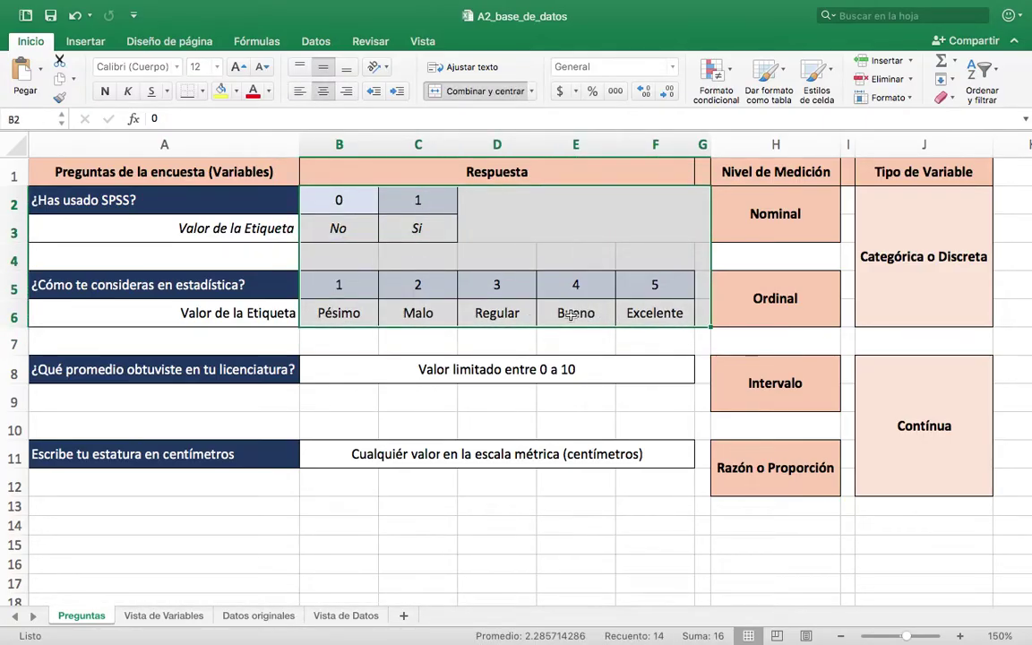
click(258, 615)
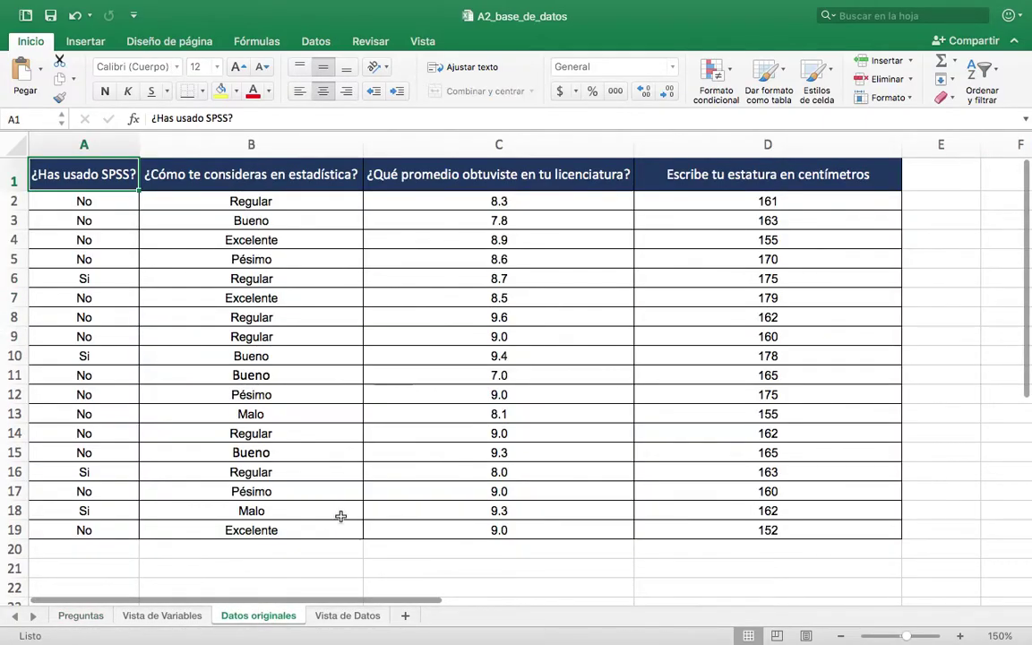
Widen the Etiqueta column on Vista de Variables to fit the grade average question, and compare the coded Valores with the Ninguno entries
click(162, 616)
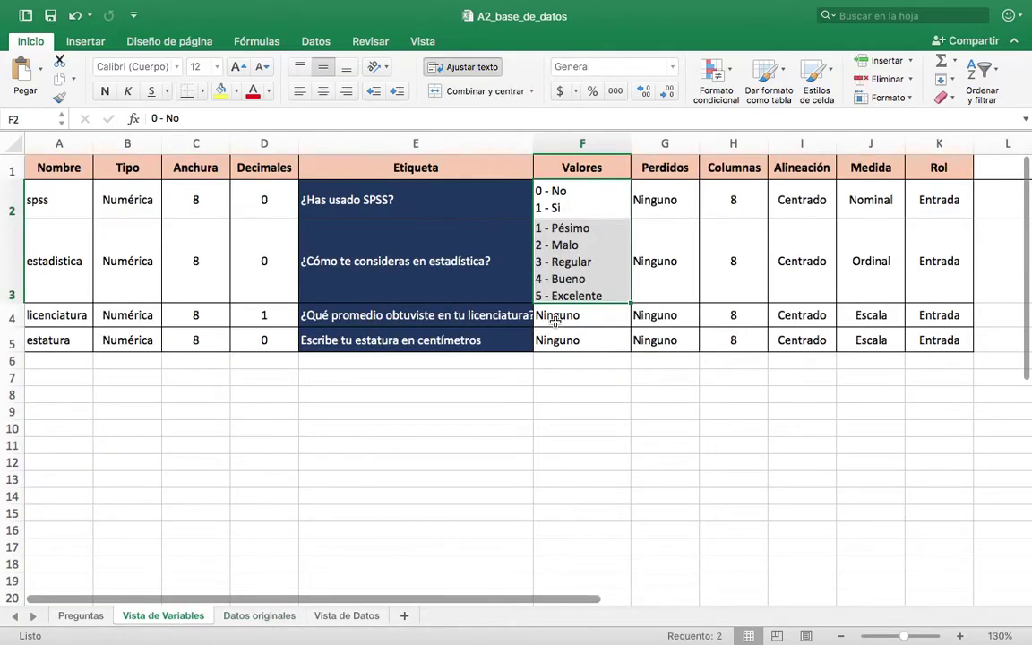
drag(555, 318, 546, 343)
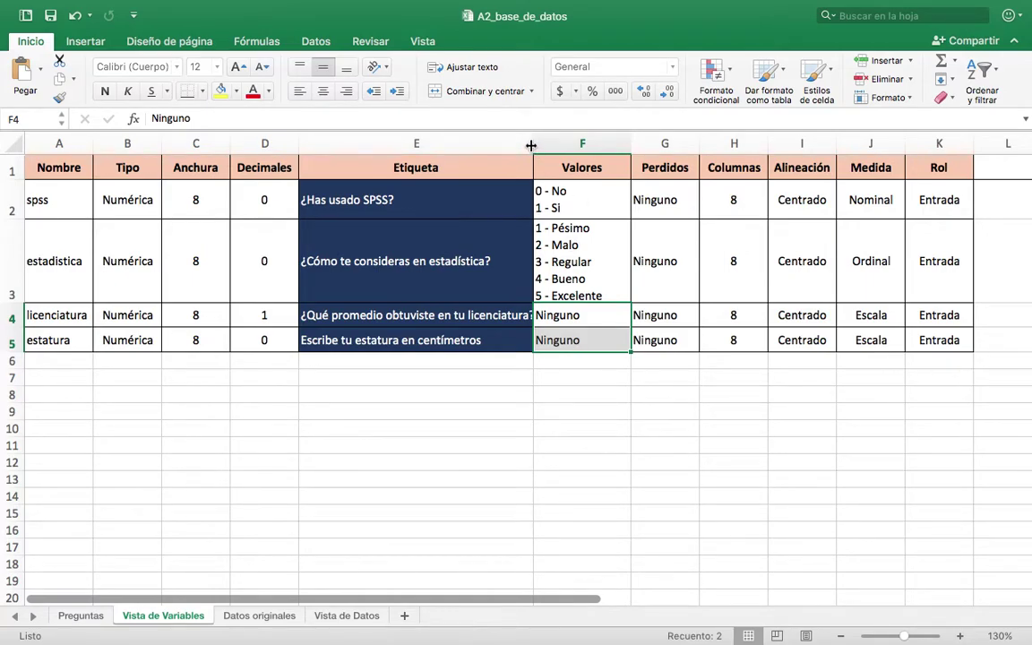
drag(529, 143, 542, 143)
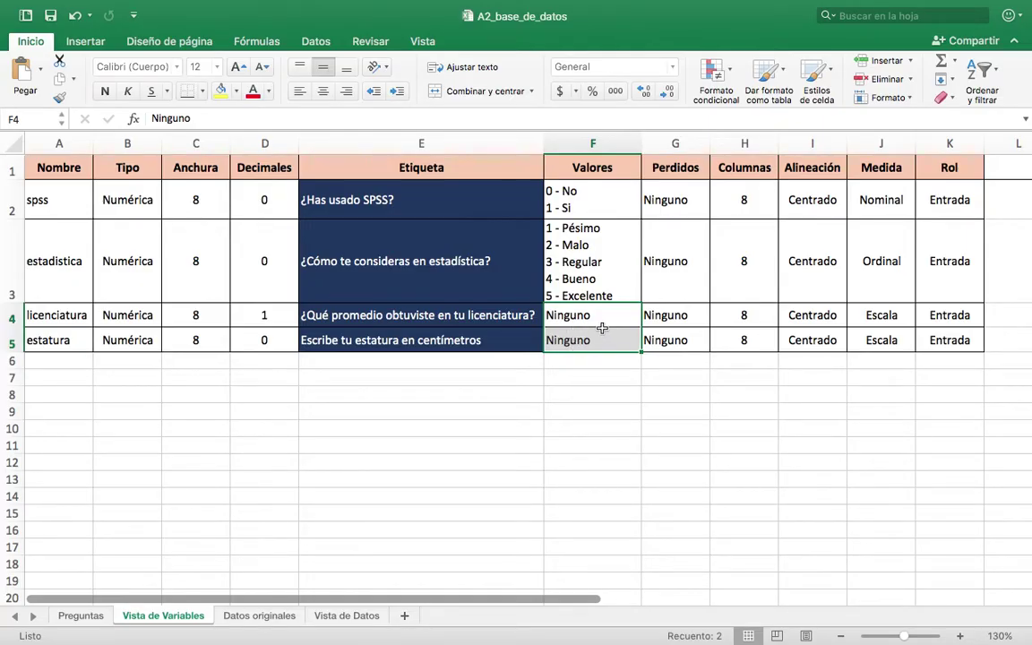
drag(599, 208, 596, 232)
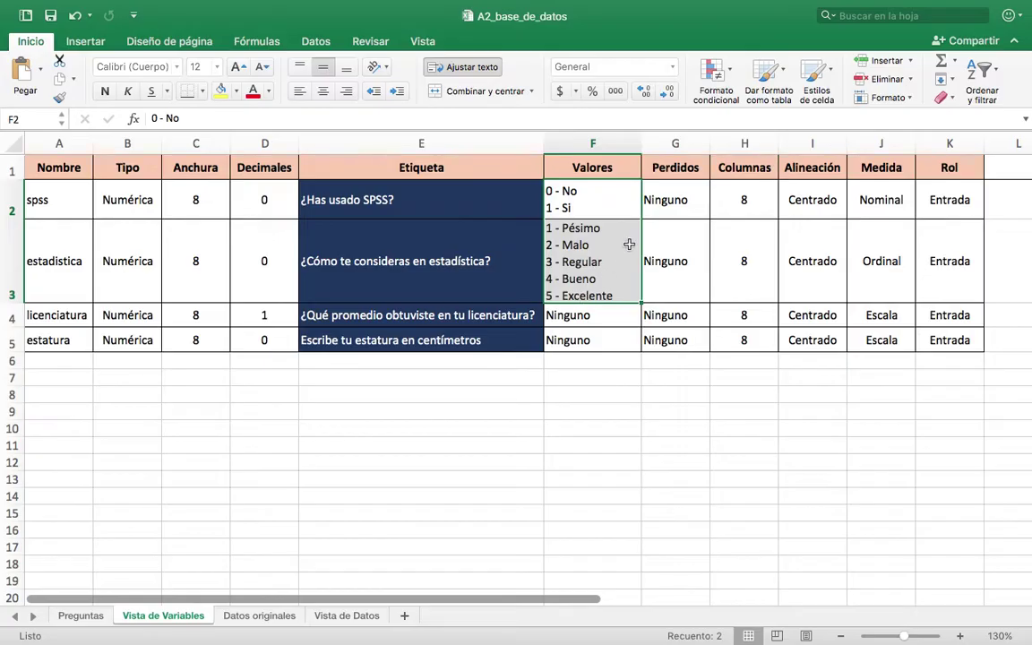
Examine the Perdidos, Columnas and Alineación settings of the four variables
drag(664, 202, 662, 338)
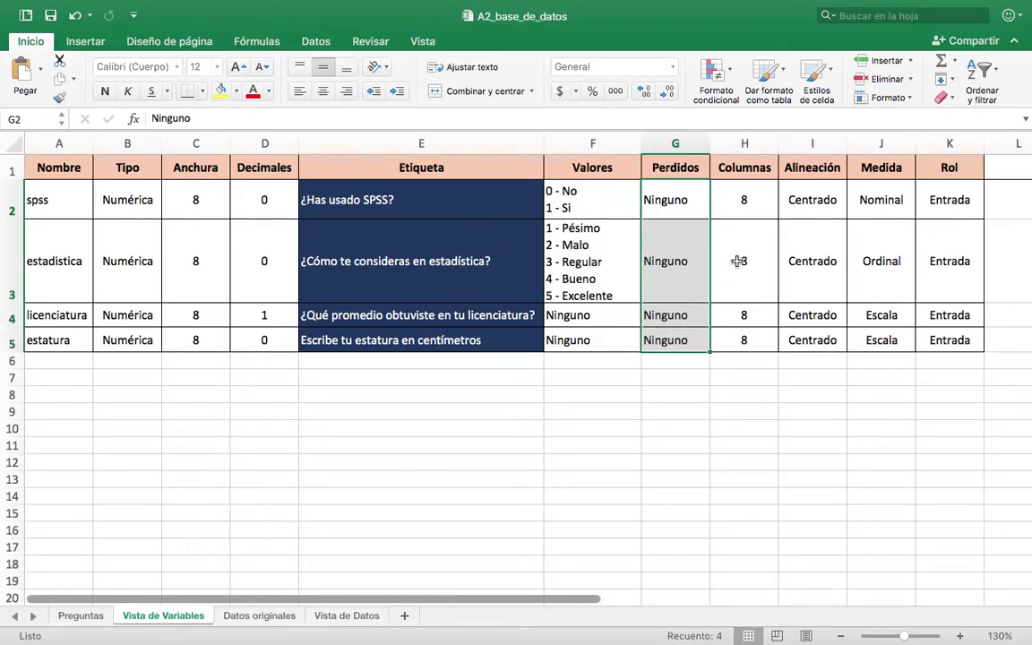
drag(745, 200, 724, 333)
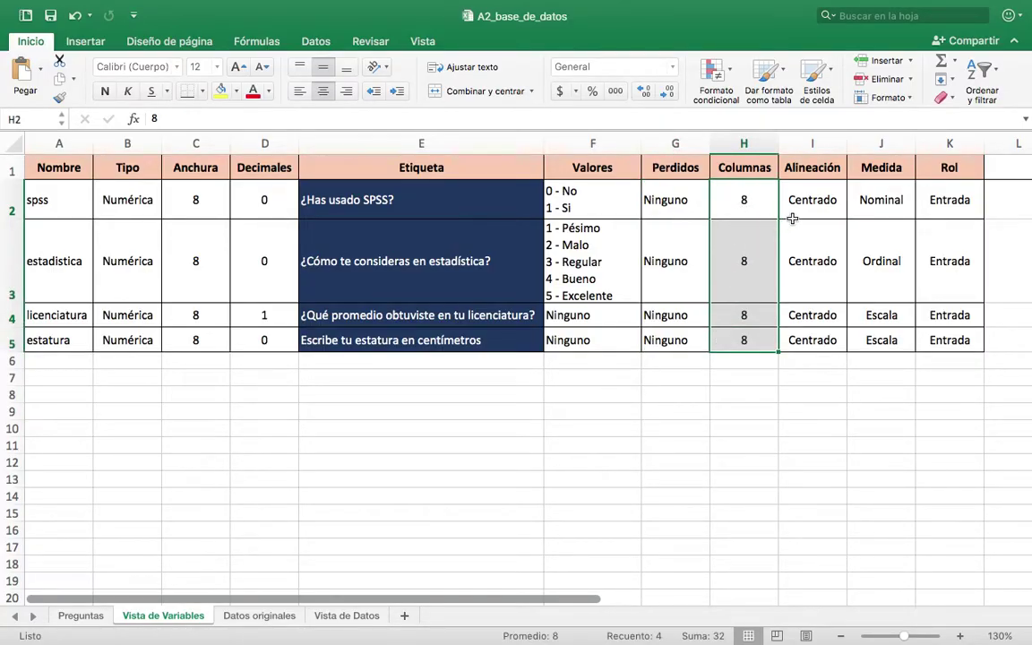
drag(790, 202, 783, 336)
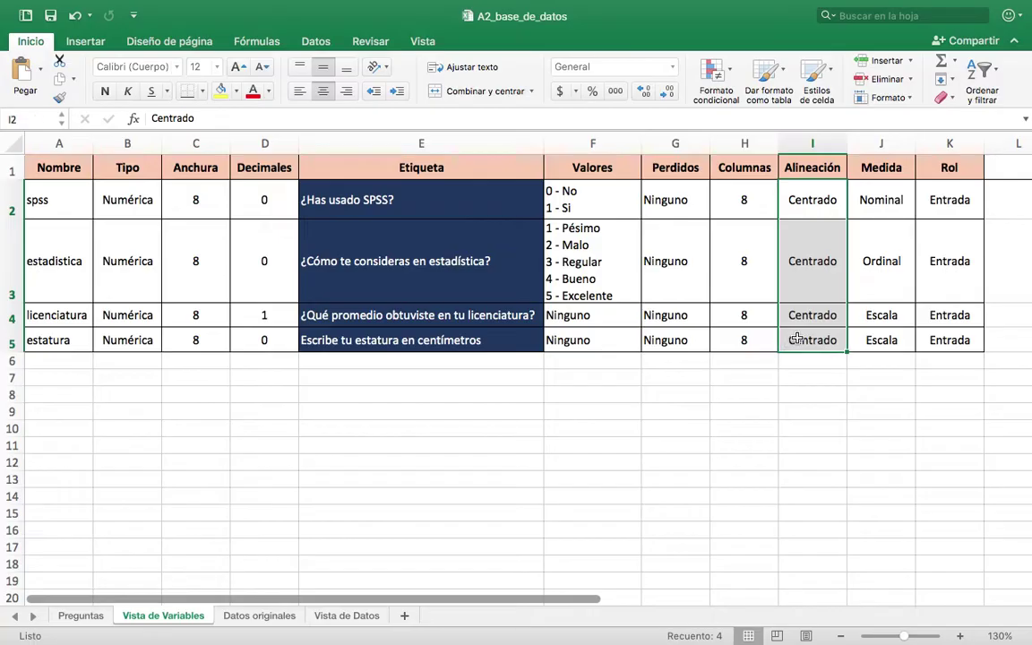
Examine the Medida level assigned to each of the variables spss, estadistica, licenciatura and estatura
click(871, 204)
click(878, 260)
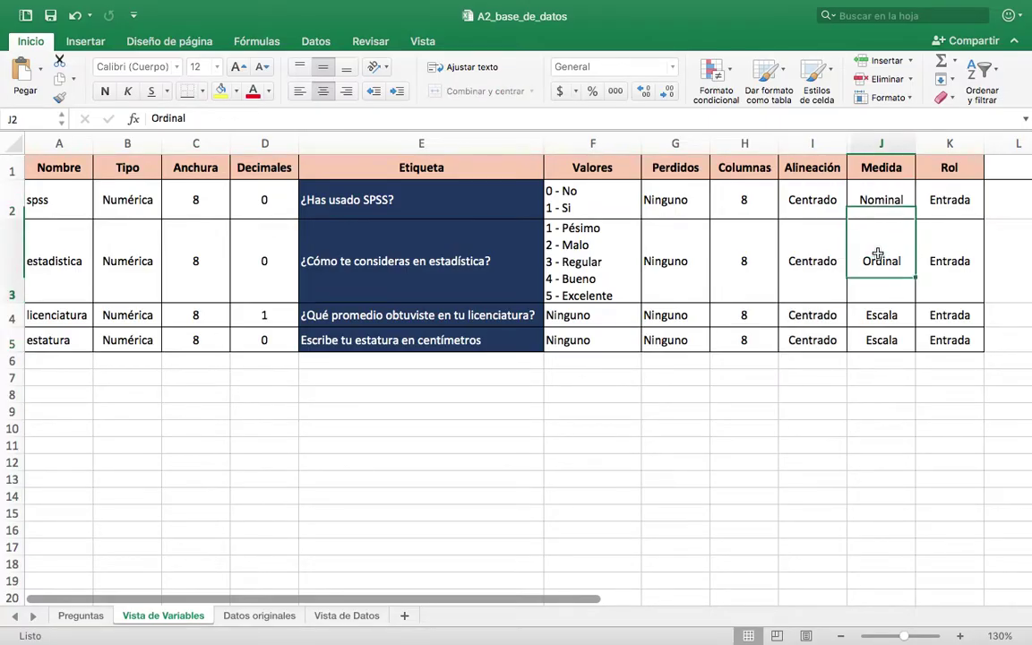
click(874, 317)
click(872, 340)
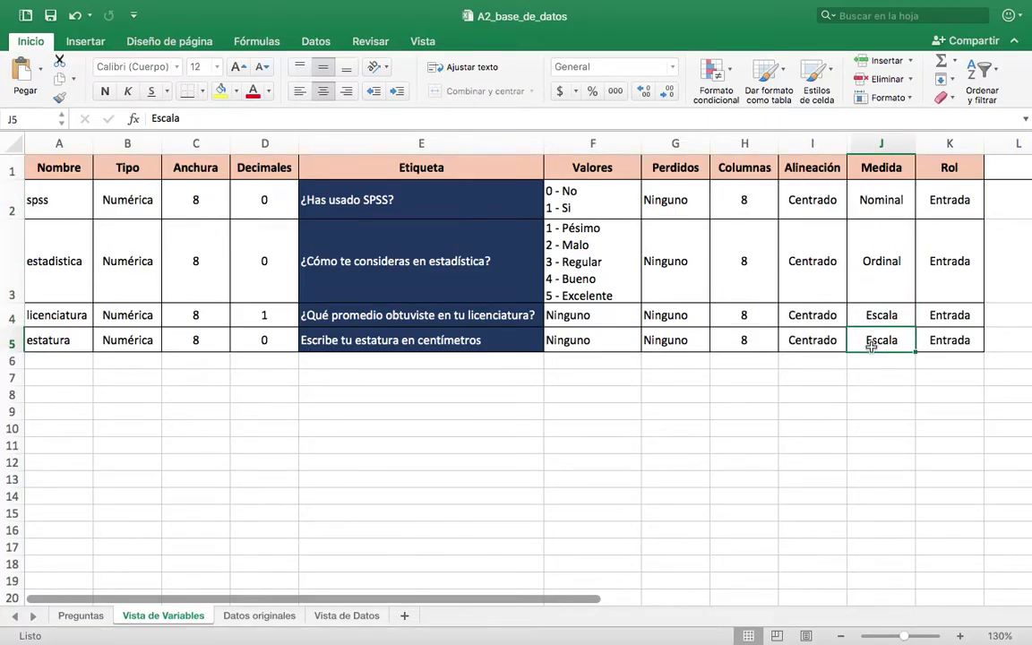
click(871, 204)
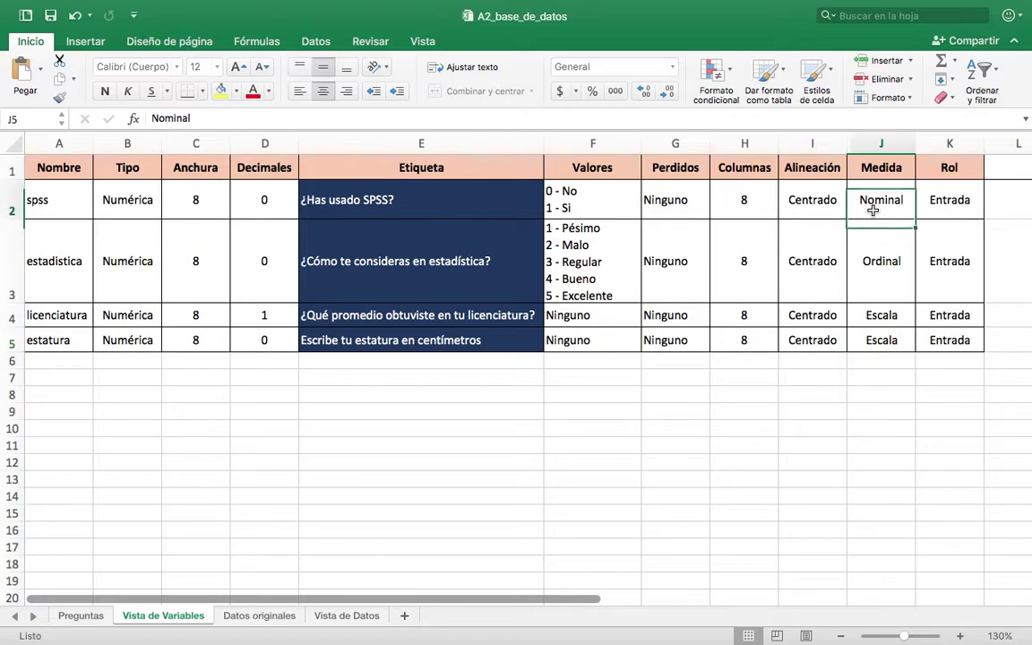
Compare the Ordinal level of estadistica with the Nivel de Medición and Tipo de Variable entries on the Preguntas sheet, including the Contínua group
click(881, 275)
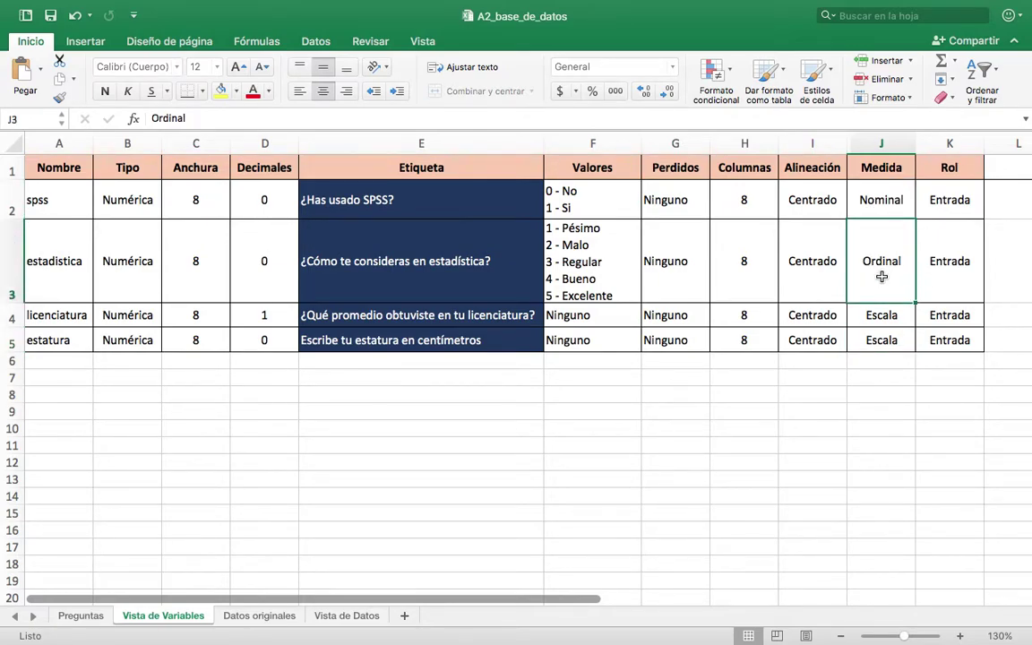
click(80, 616)
mouse_move(760, 383)
mouse_down()
mouse_move(736, 401)
mouse_move(760, 385)
mouse_up()
drag(760, 385, 789, 491)
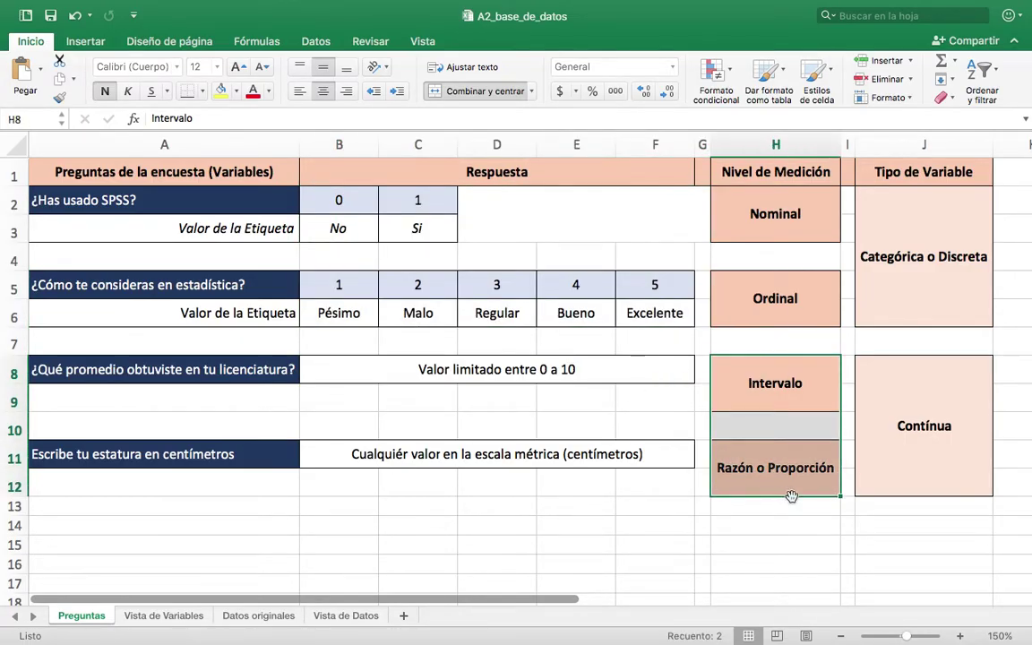
click(924, 441)
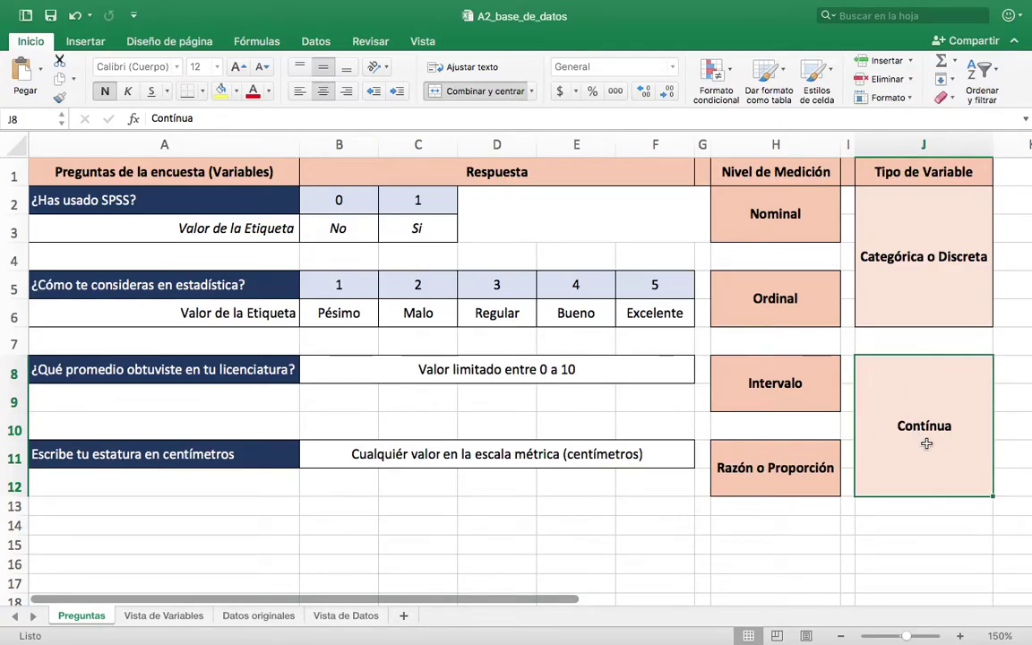
Return to the Vista de Variables sheet and examine the Medida entries of licenciatura and estatura and the Rol of all four variables
click(272, 618)
click(163, 617)
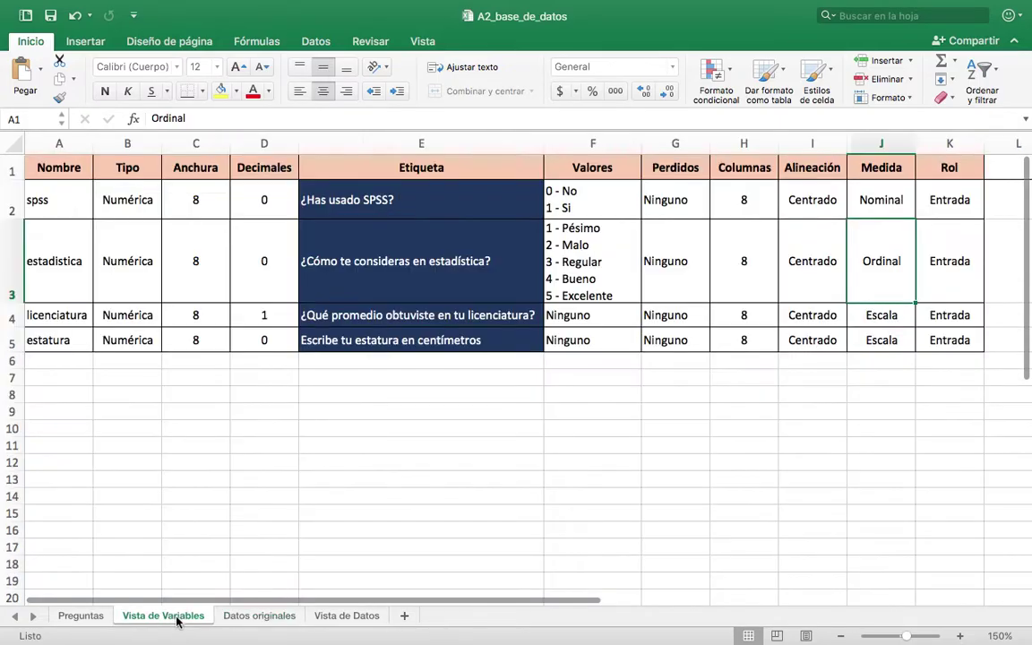
drag(882, 314, 879, 352)
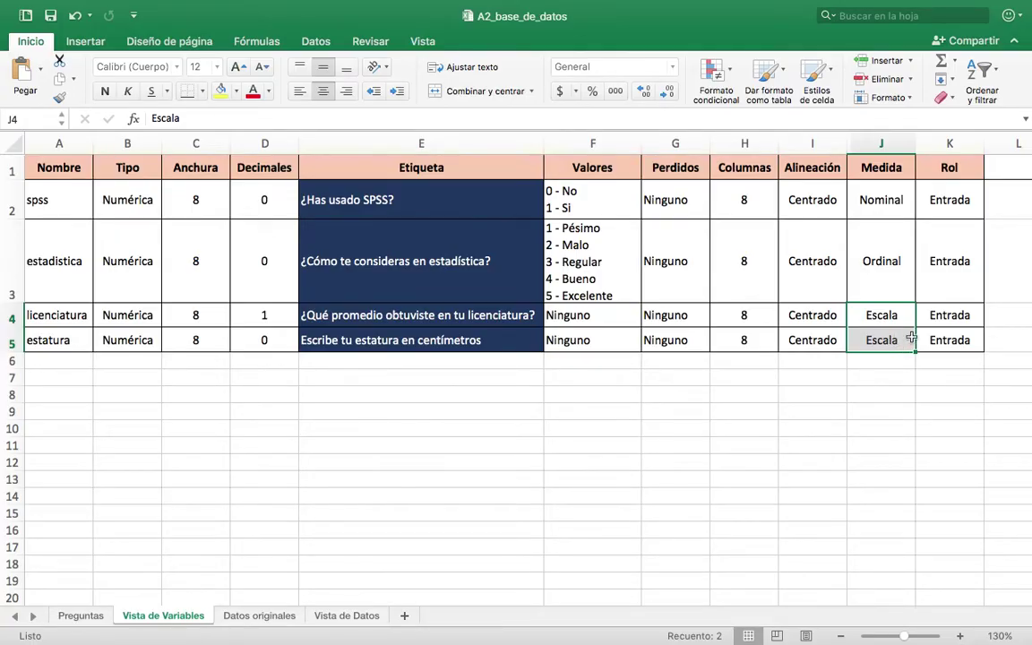
drag(951, 196, 932, 360)
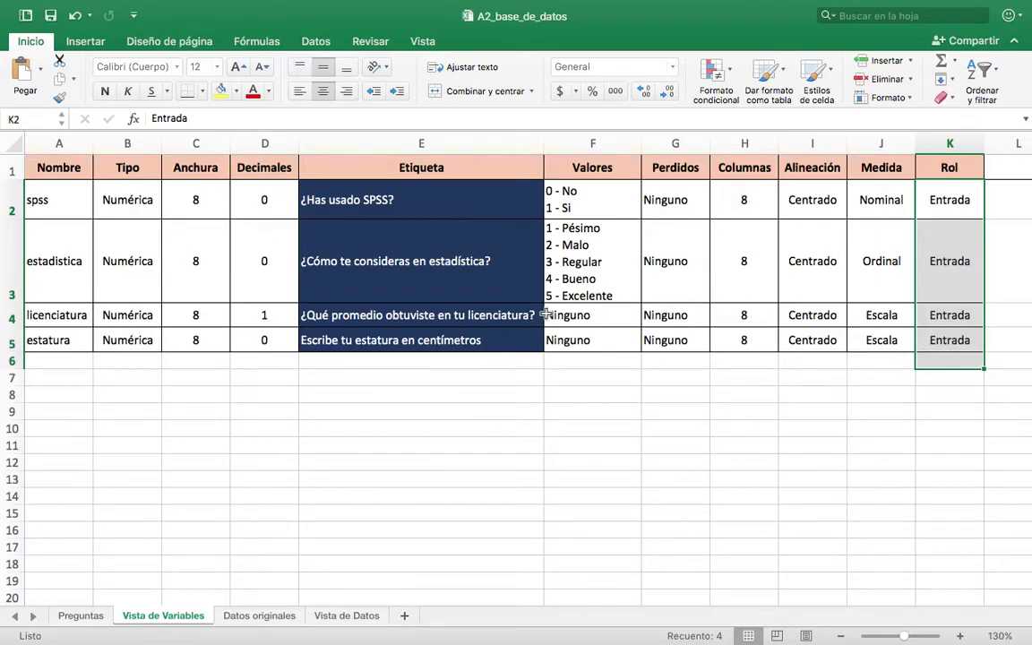
Examine the answers to each of the four survey questions on the Datos originales sheet
click(259, 616)
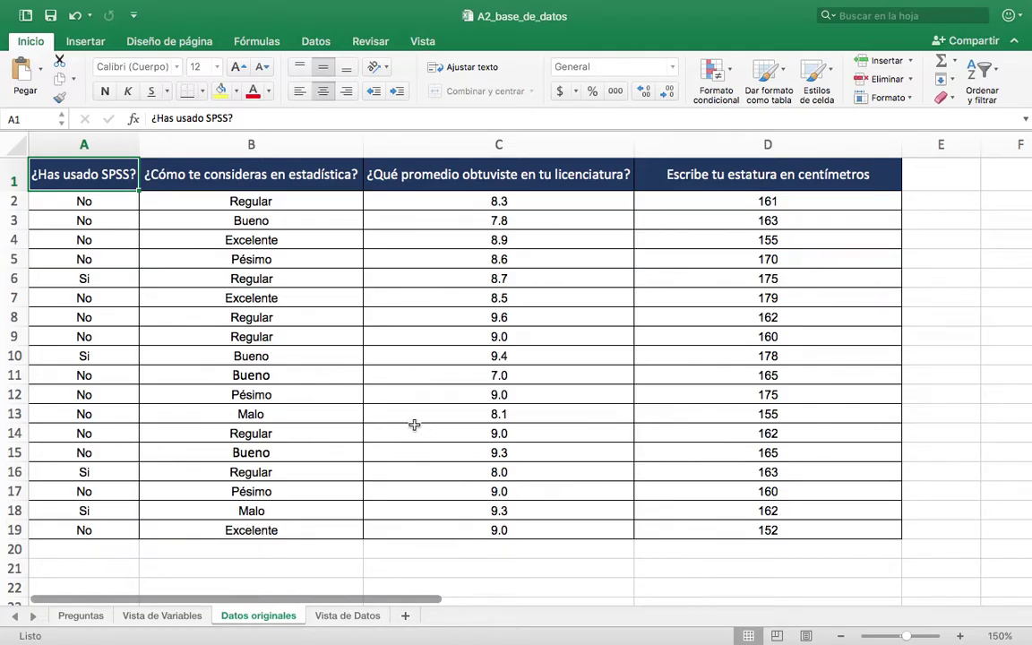
click(95, 140)
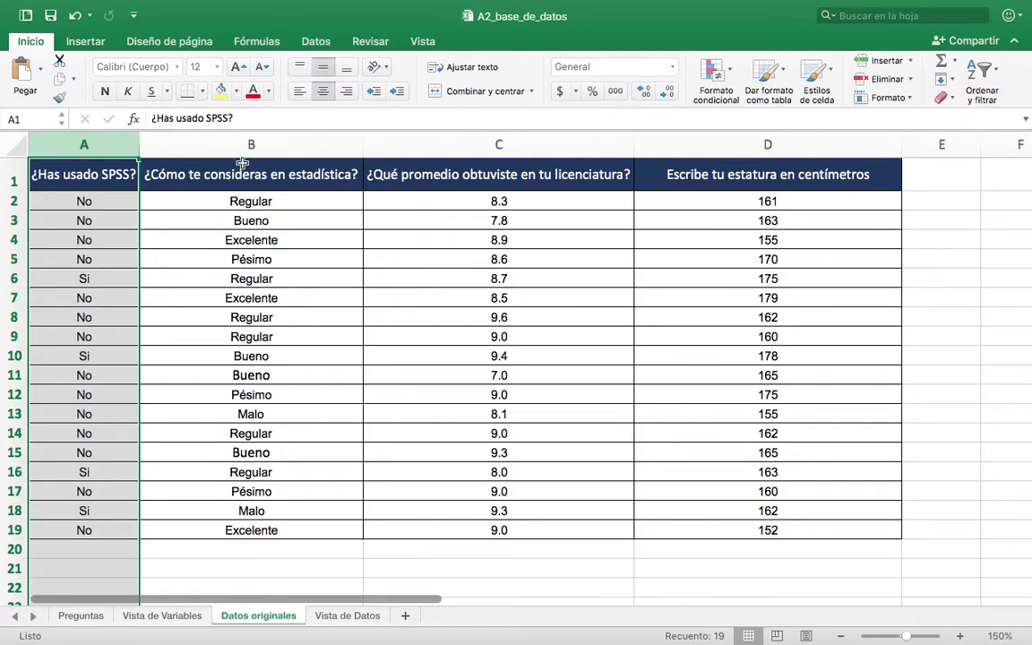
click(218, 140)
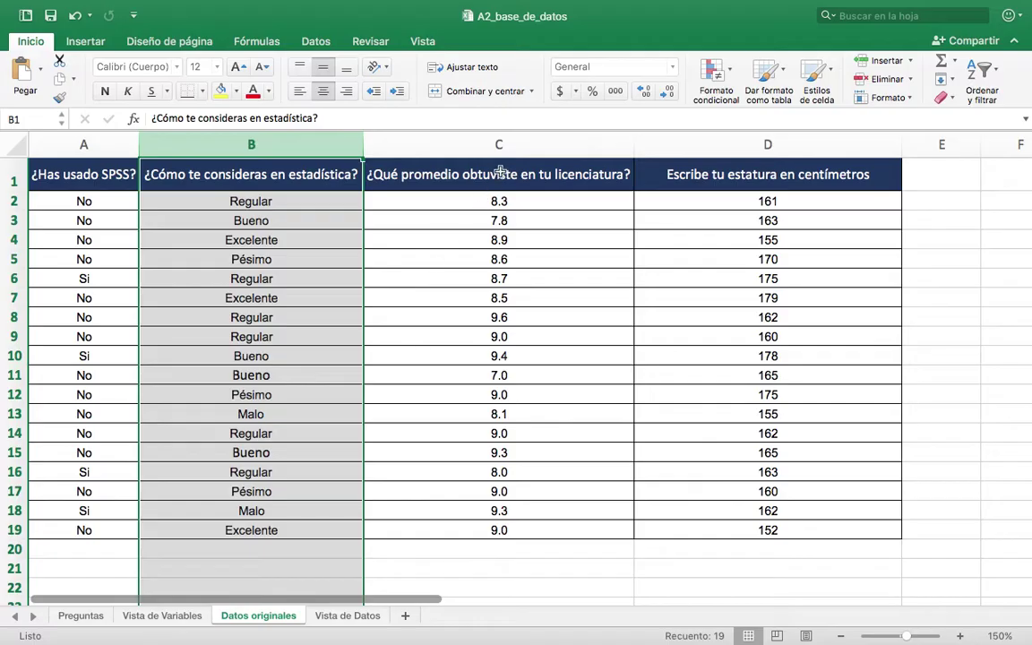
super+click(530, 153)
drag(537, 150, 656, 150)
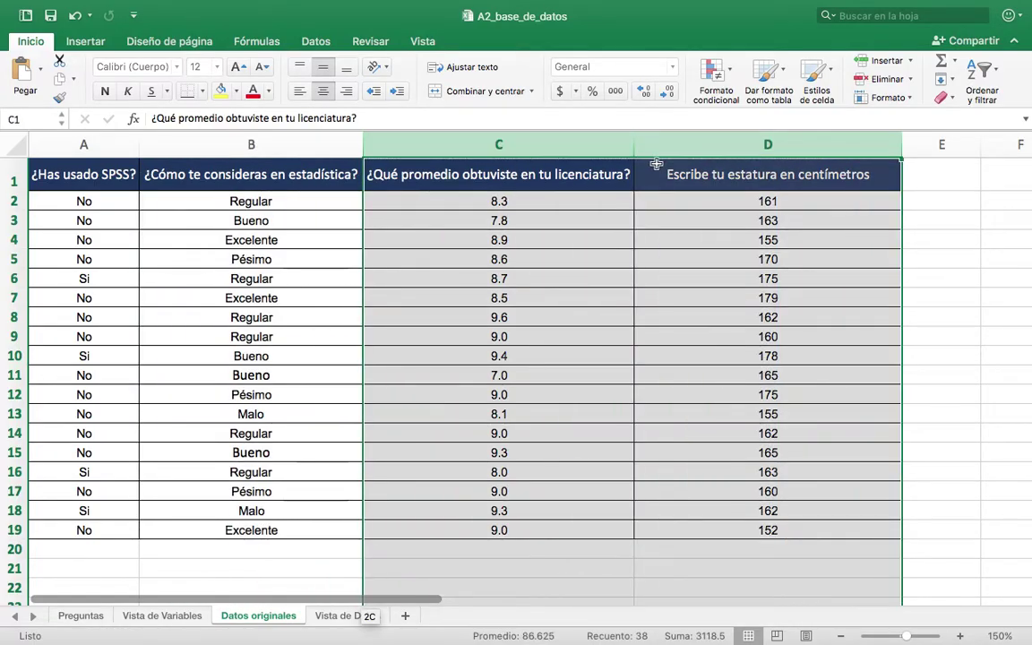
click(549, 145)
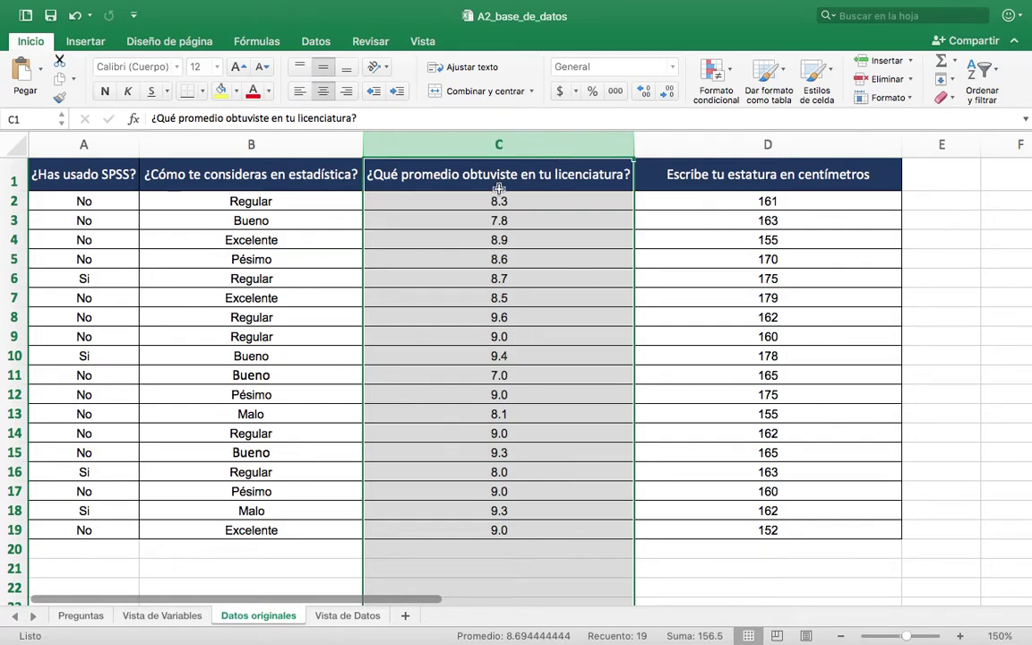
click(704, 144)
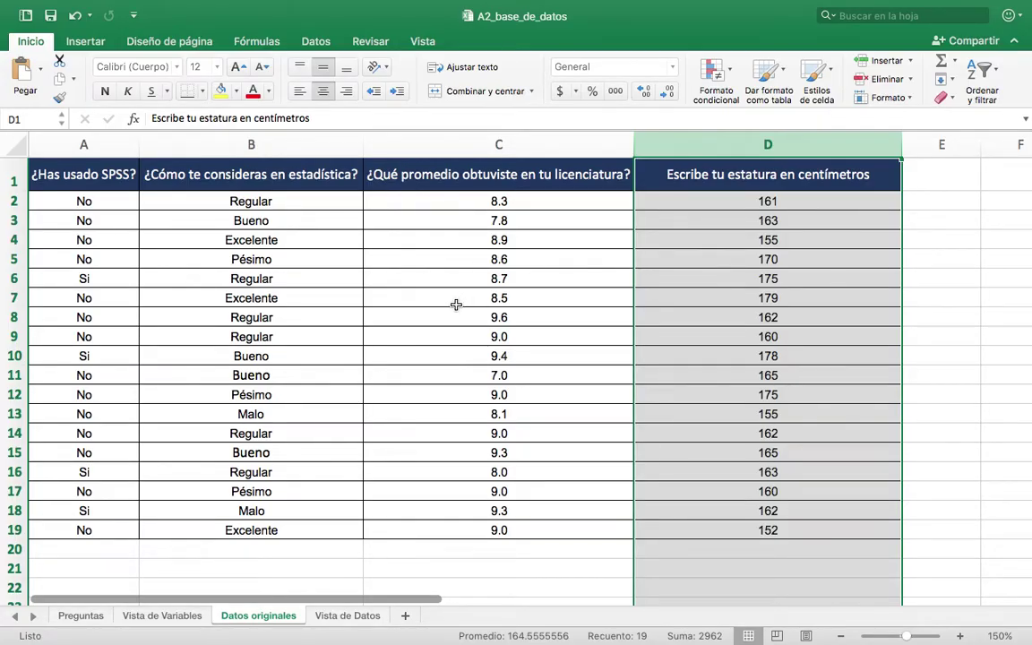
scroll(455, 301, up, 2)
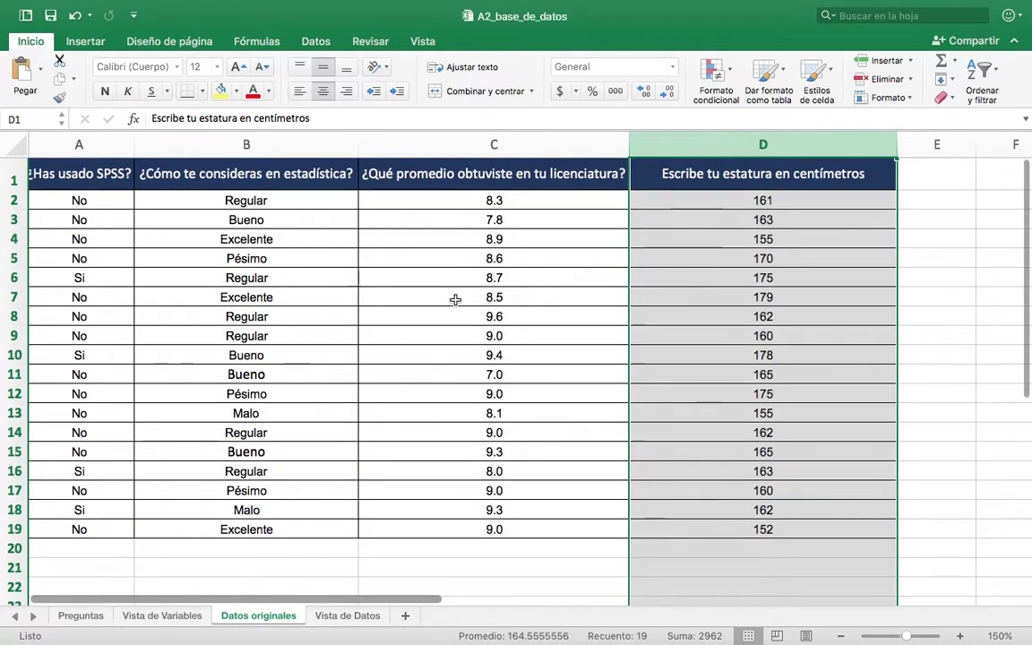
Copy the four variable names spss, estadistica, licenciatura and estatura from the Nombre column of the Vista de Variables sheet
click(164, 616)
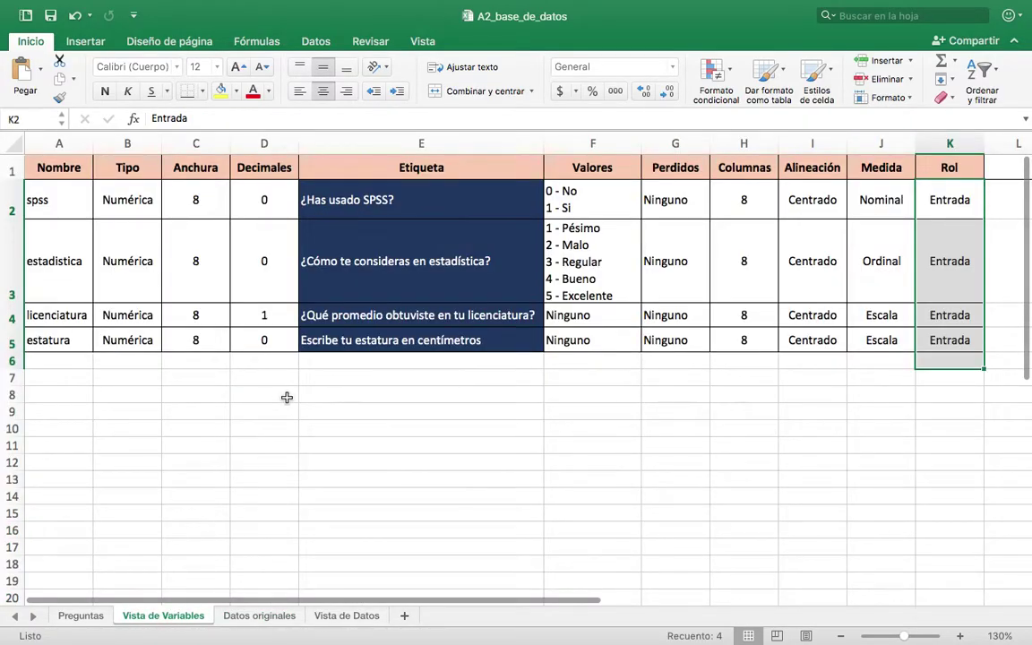
key(super+Tab)
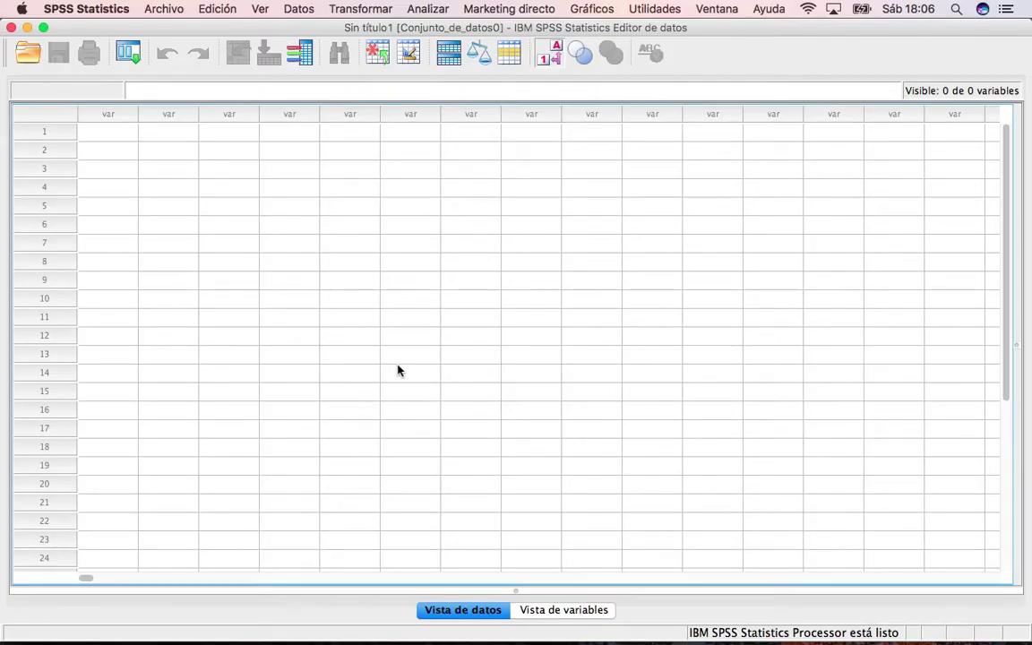
key(ctrl+Left)
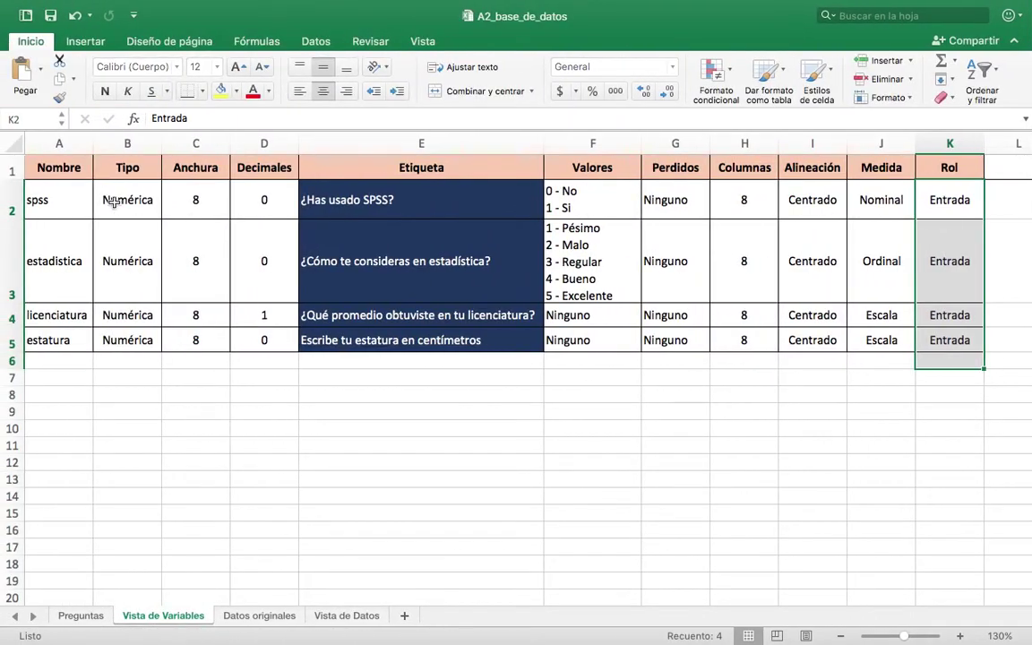
drag(63, 200, 52, 340)
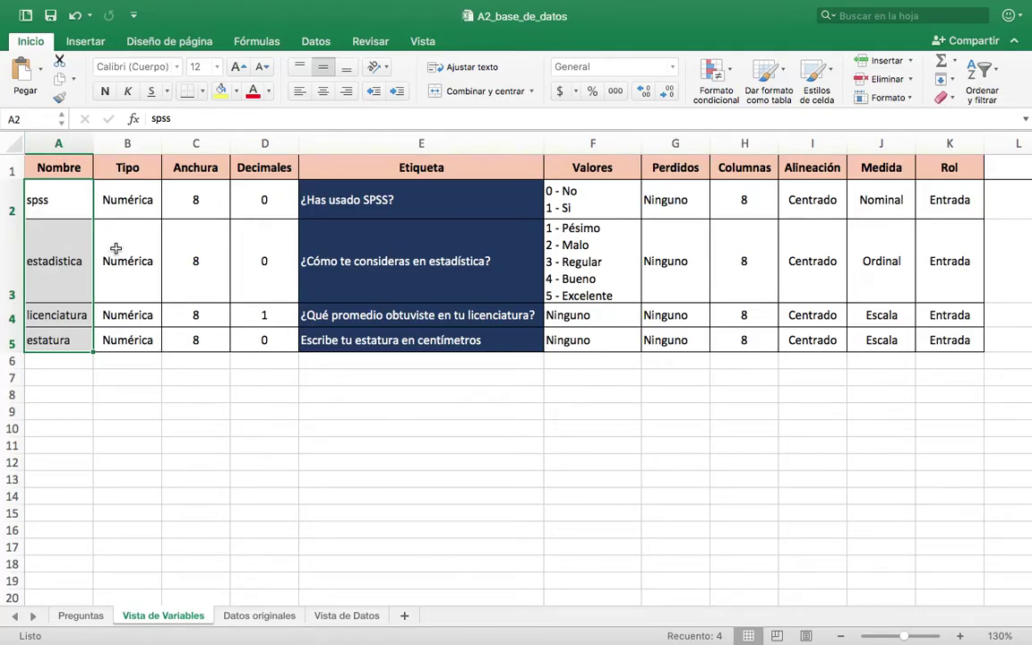
key(super+c)
Switch to SPSS and fill the Nombre column of Vista de variables with the four copied names, starting in row 1
key(super+Tab)
drag(106, 134, 105, 193)
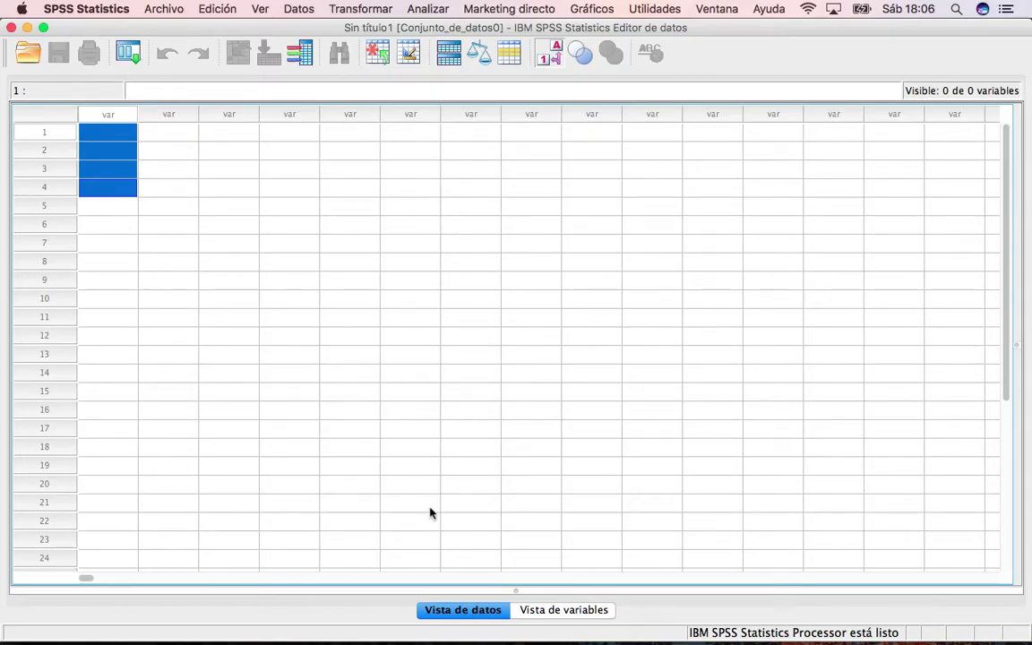
click(558, 612)
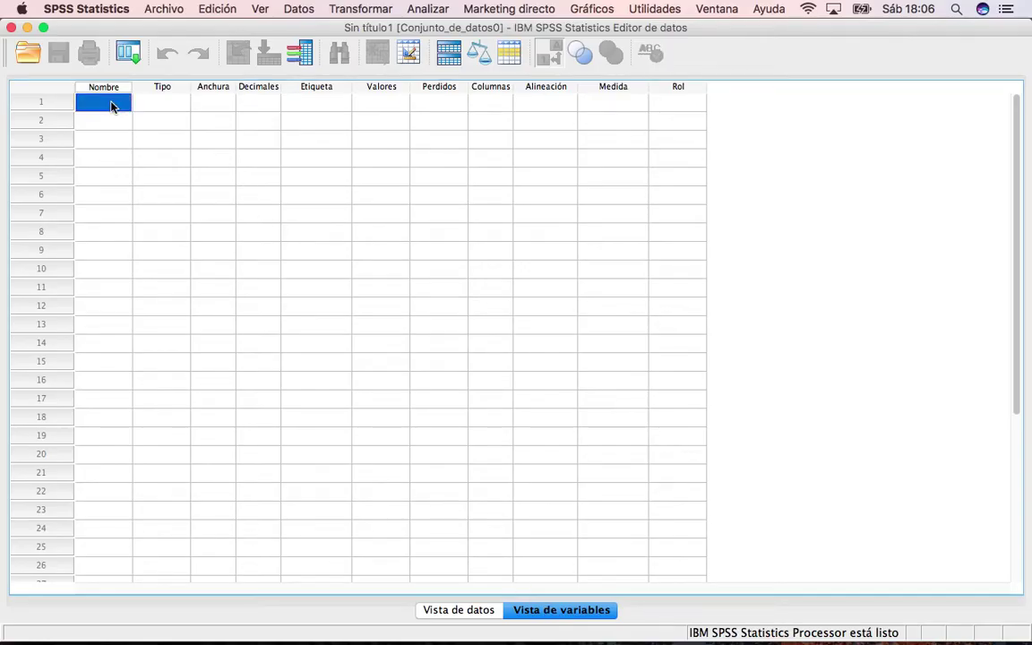
click(104, 87)
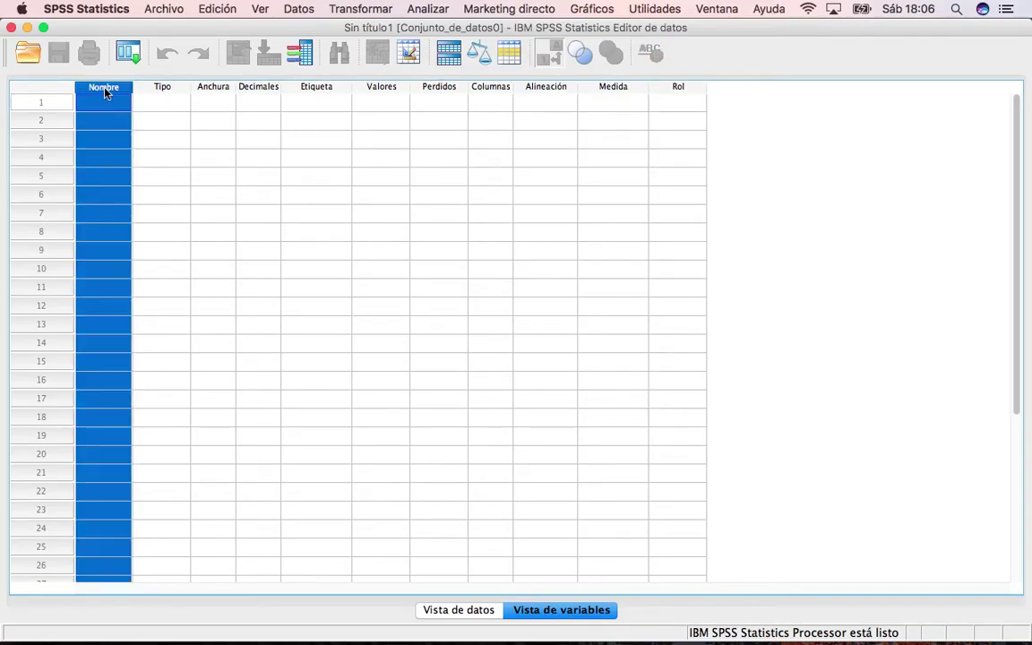
click(112, 103)
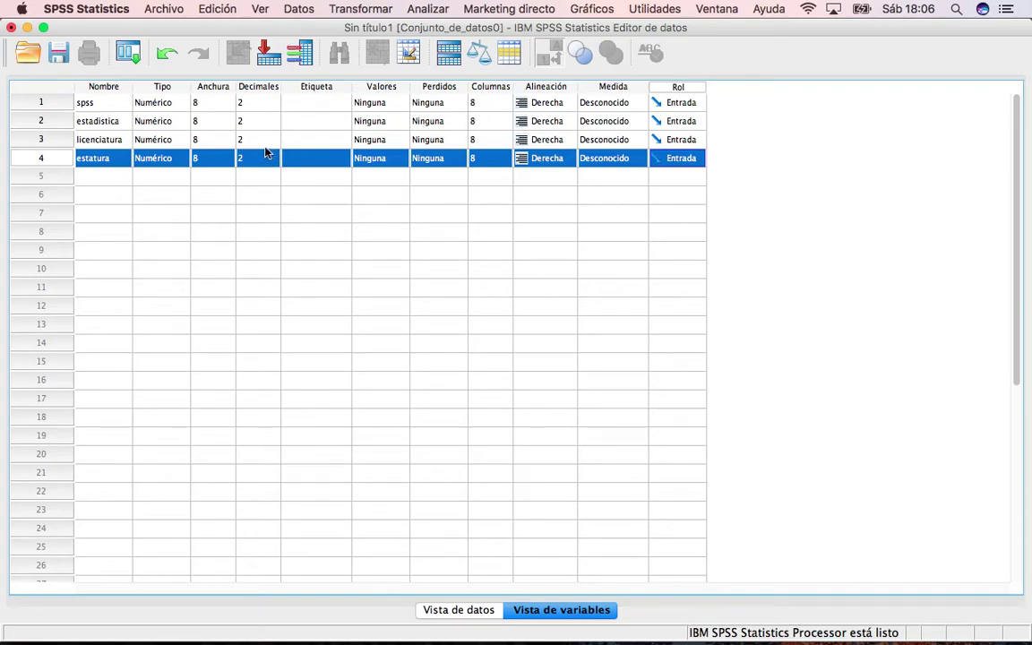
Compare the Tipo and Anchura settings of the four SPSS variables with those planned in the Excel Vista de Variables sheet
click(163, 87)
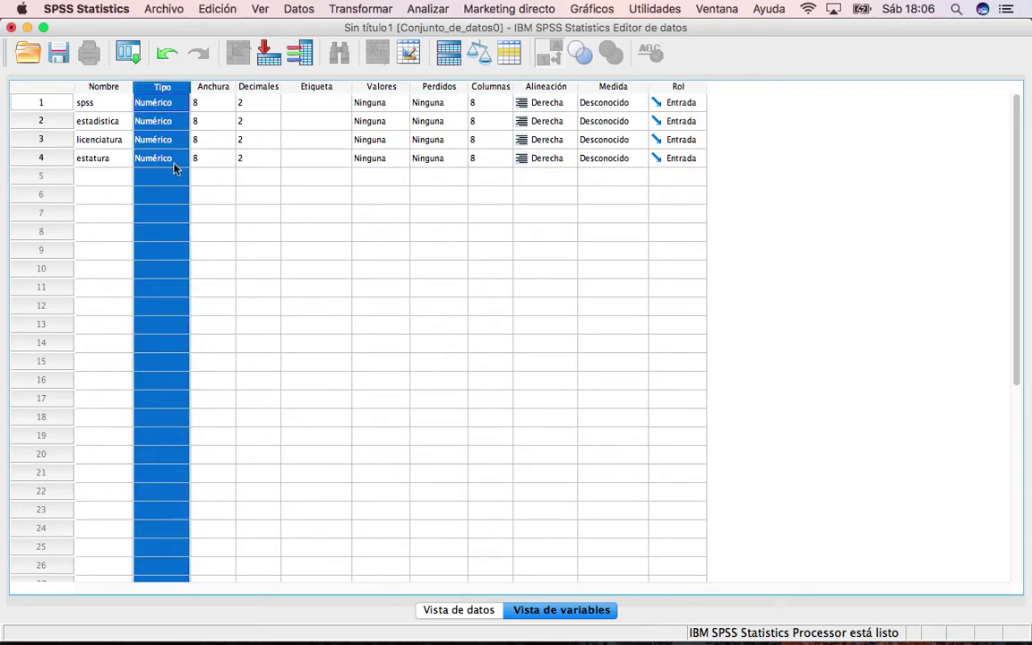
click(316, 361)
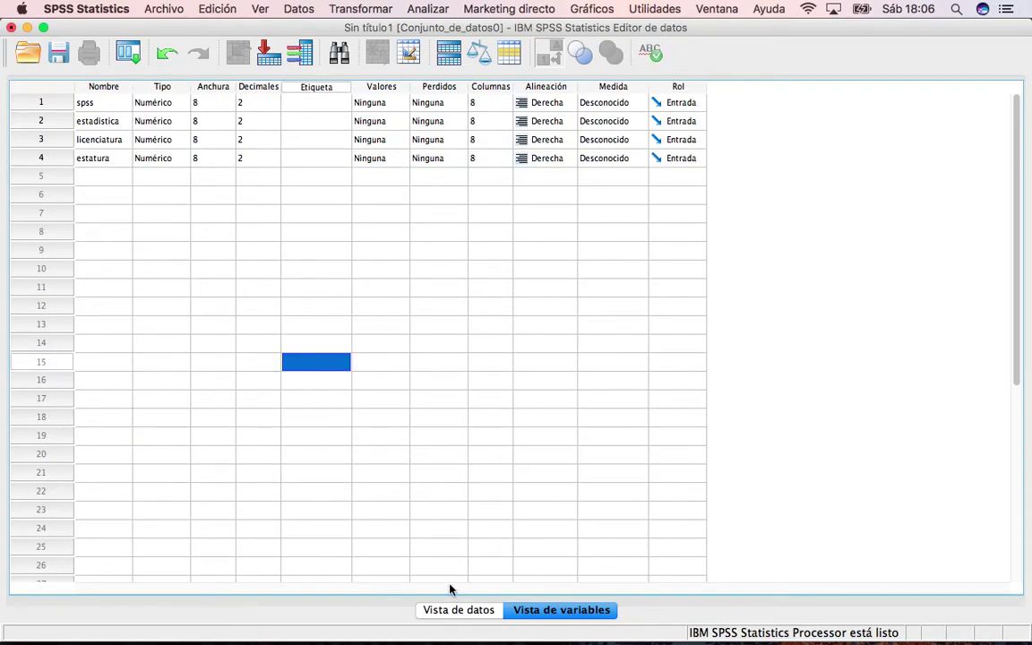
key(ctrl+Left)
drag(128, 168, 134, 344)
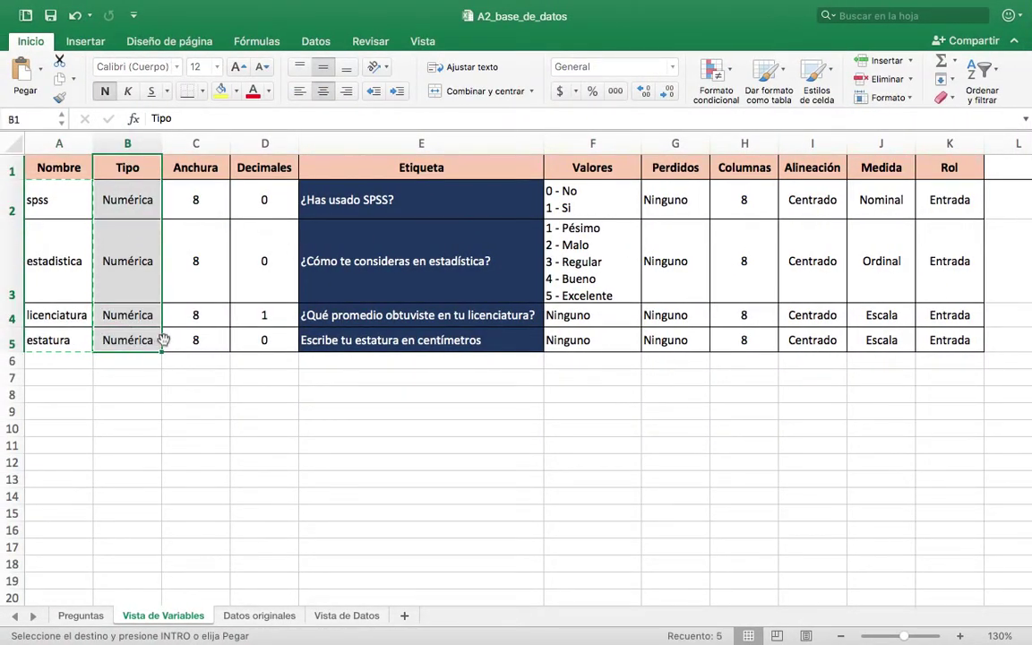
drag(201, 168, 192, 314)
key(ctrl+Right)
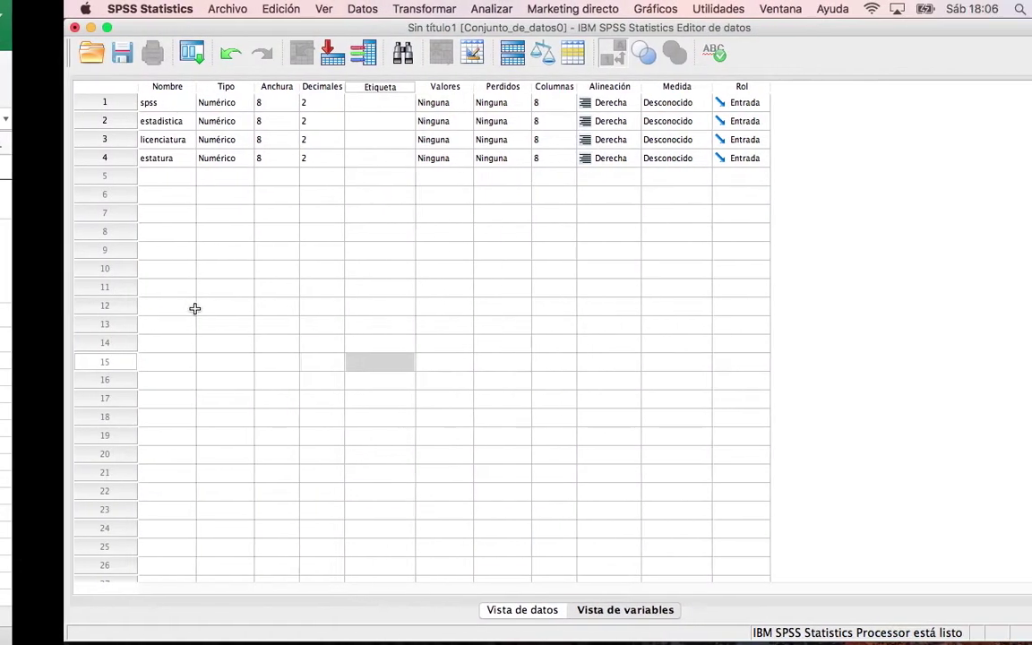
click(213, 86)
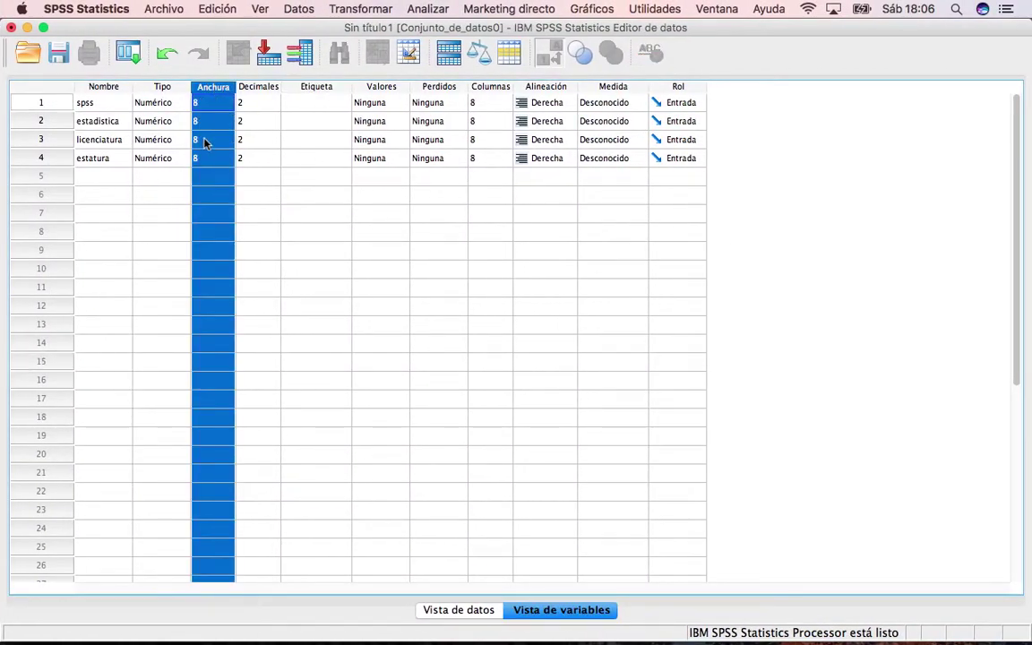
Set Decimales to 0 for spss, estadistica and estatura, and to 1 for licenciatura
click(260, 90)
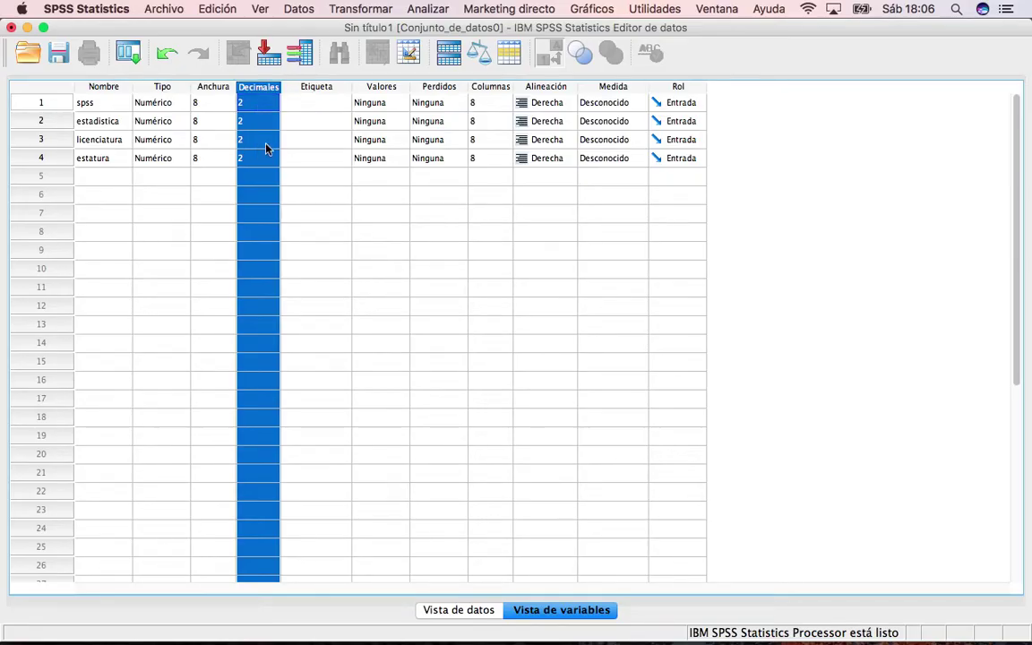
click(256, 104)
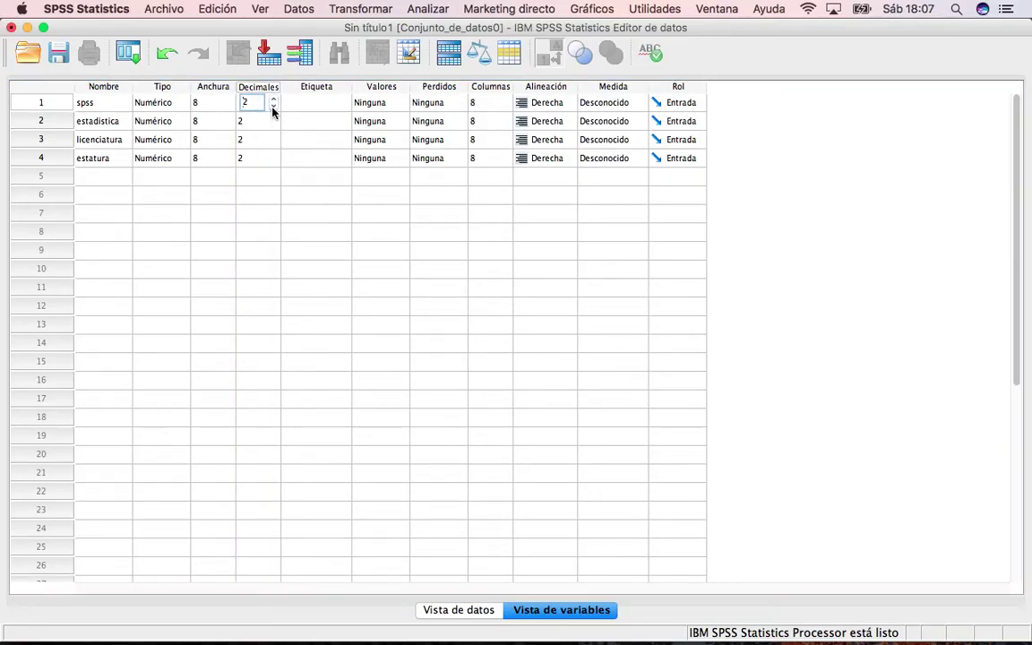
click(274, 107)
click(274, 125)
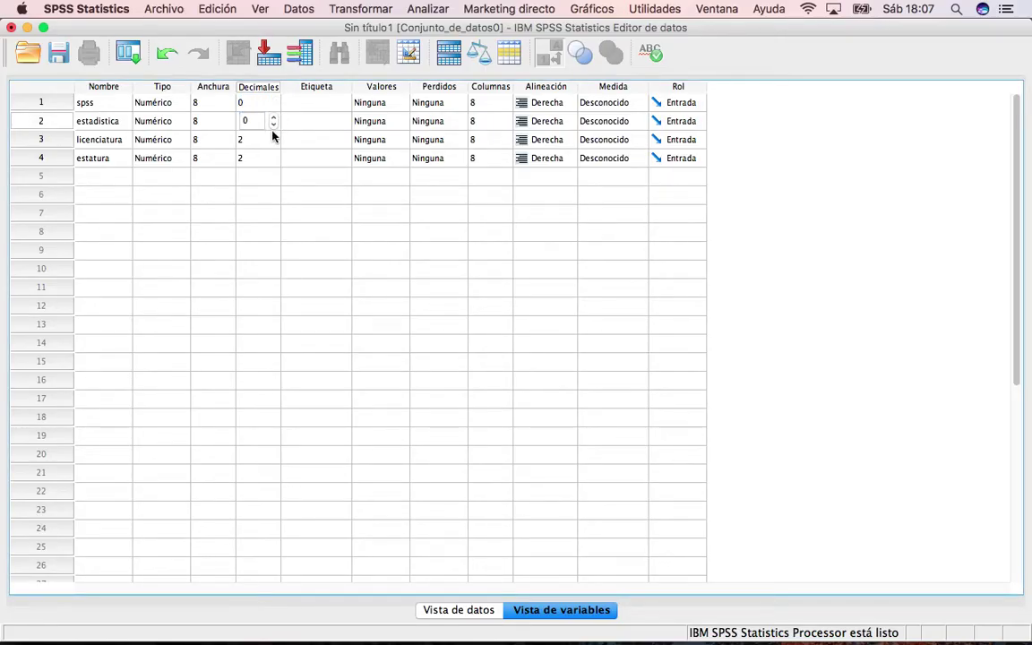
click(274, 144)
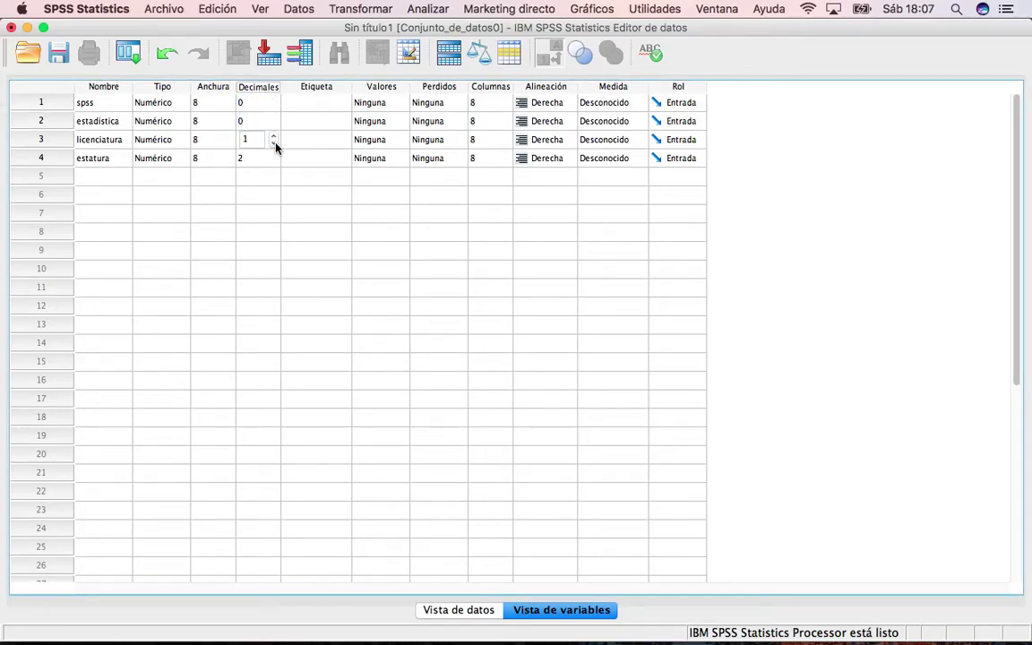
click(273, 162)
Check the rows of the four variables, comparing the decimals of licenciatura with the others
click(56, 104)
click(42, 124)
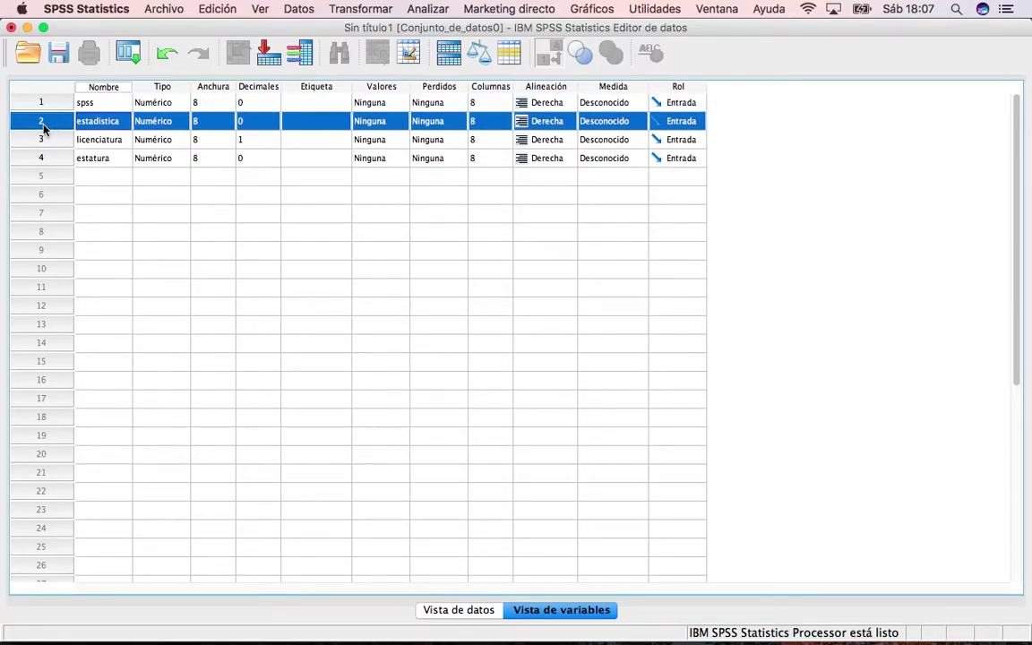
click(45, 157)
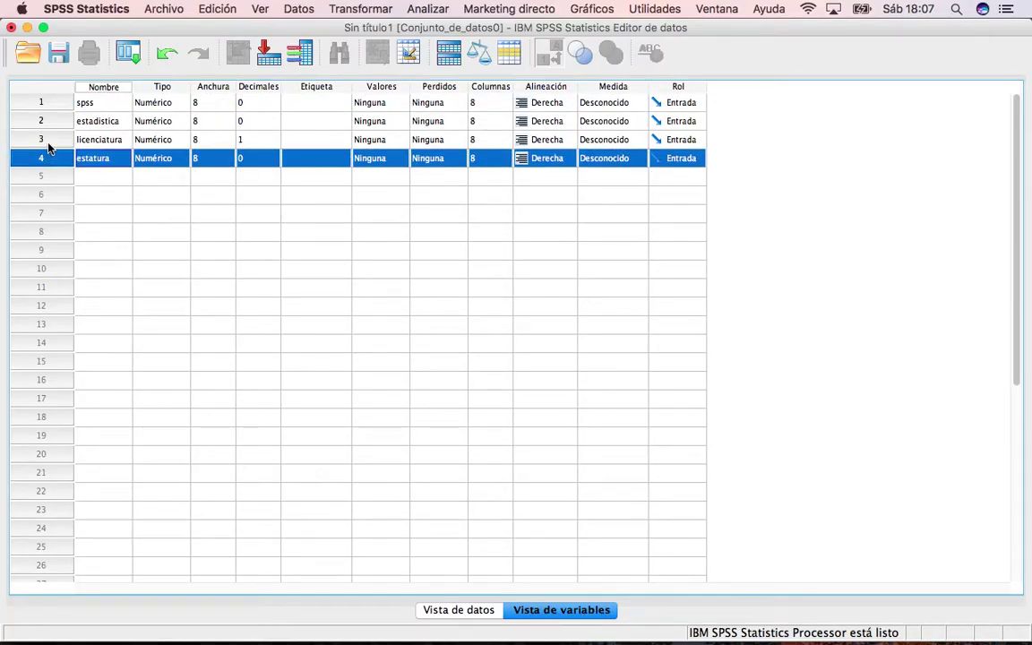
click(50, 142)
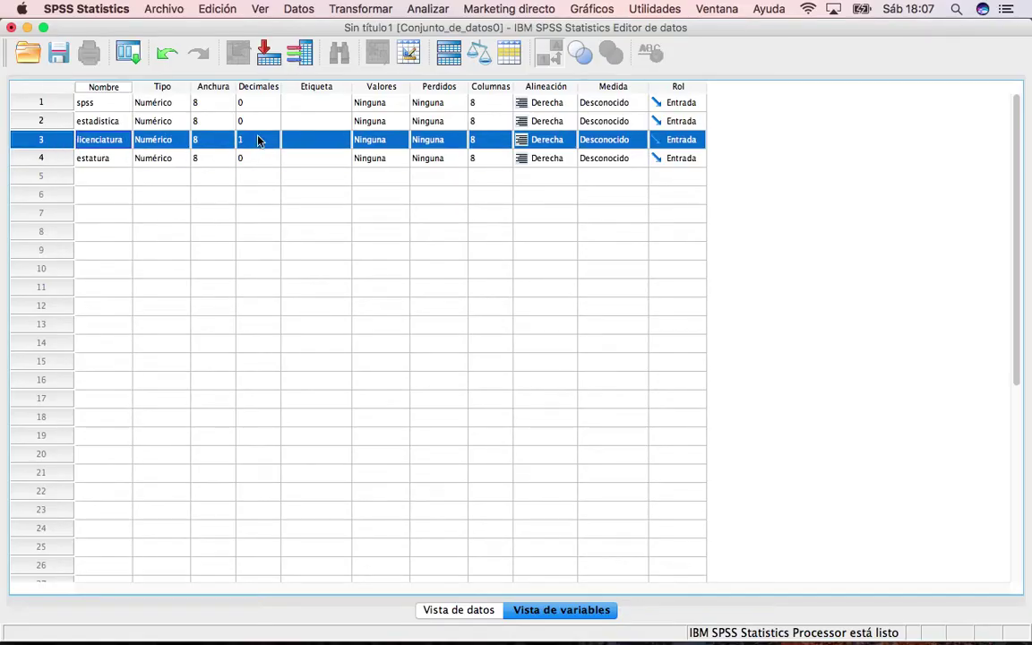
Copy the four question labels from the Excel Etiqueta column into the Etiqueta cells of the four variables in SPSS
drag(318, 106, 318, 160)
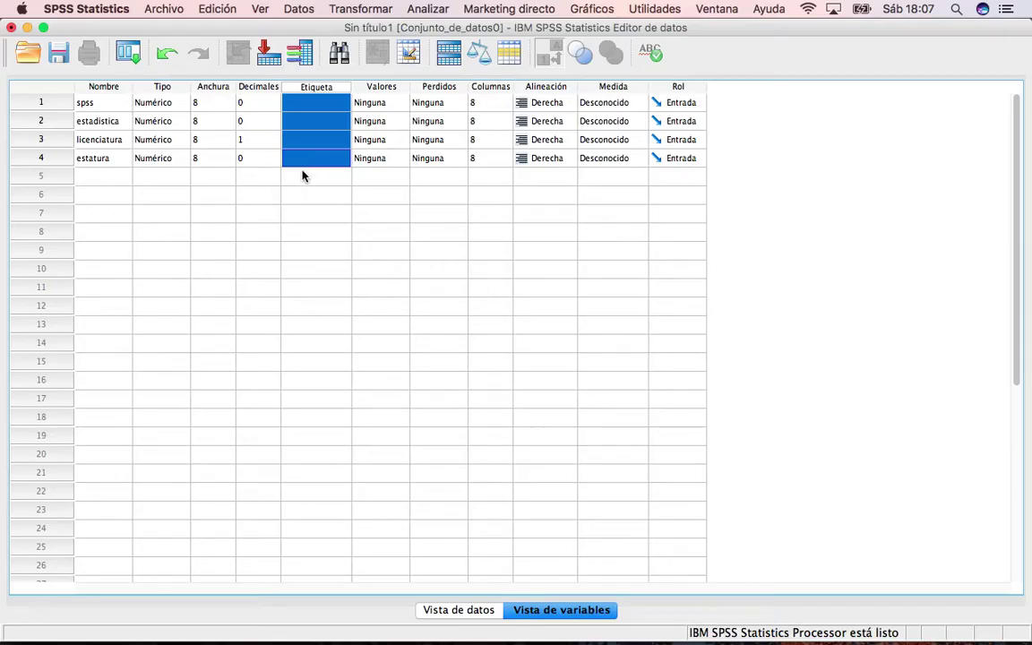
key(ctrl+Left)
drag(327, 197, 328, 338)
key(super+c)
key(ctrl+Right)
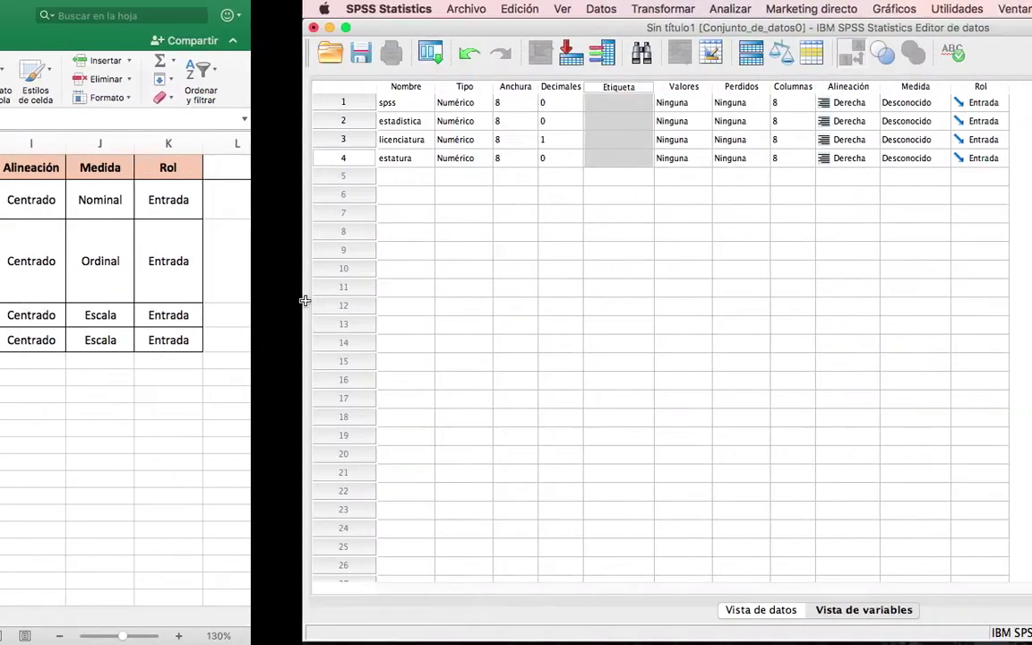
click(306, 105)
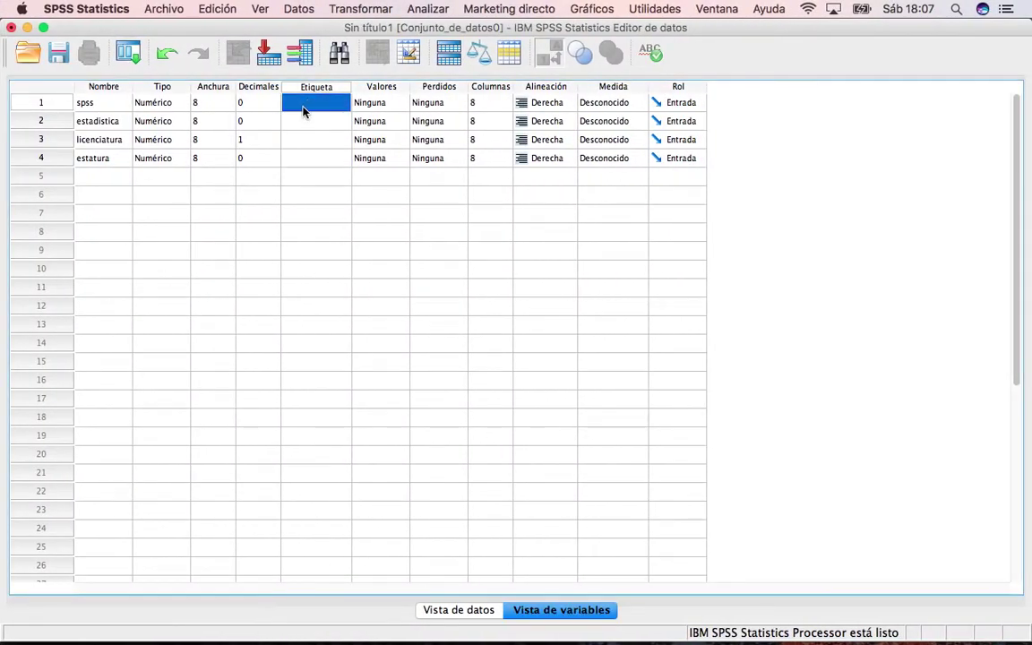
drag(303, 107, 298, 166)
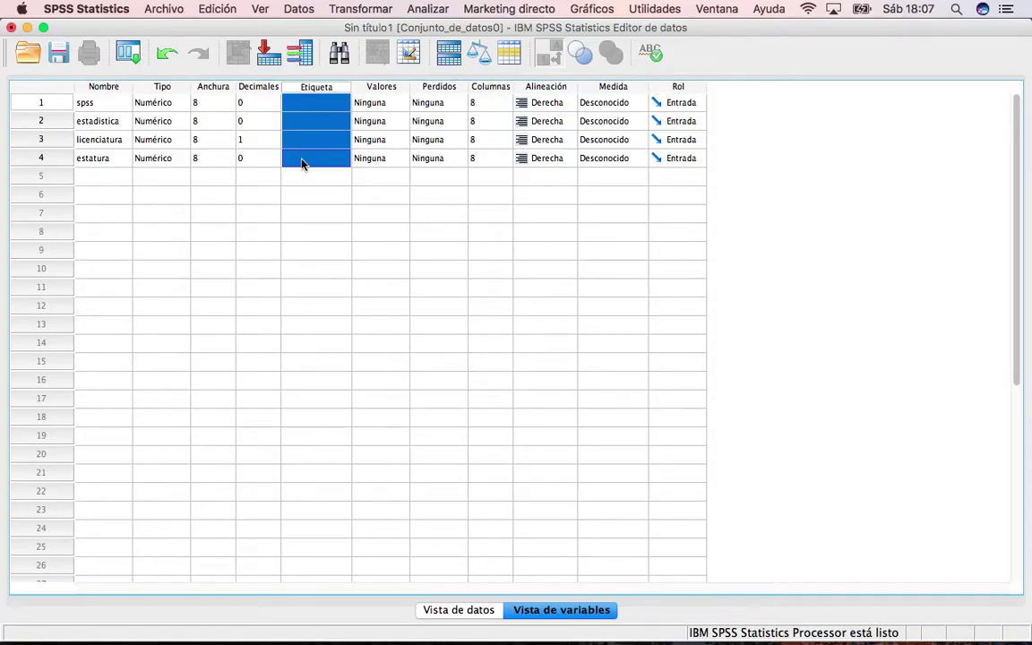
key(super+v)
Widen the Etiqueta column so the full question texts fit, and select its four labels
click(348, 90)
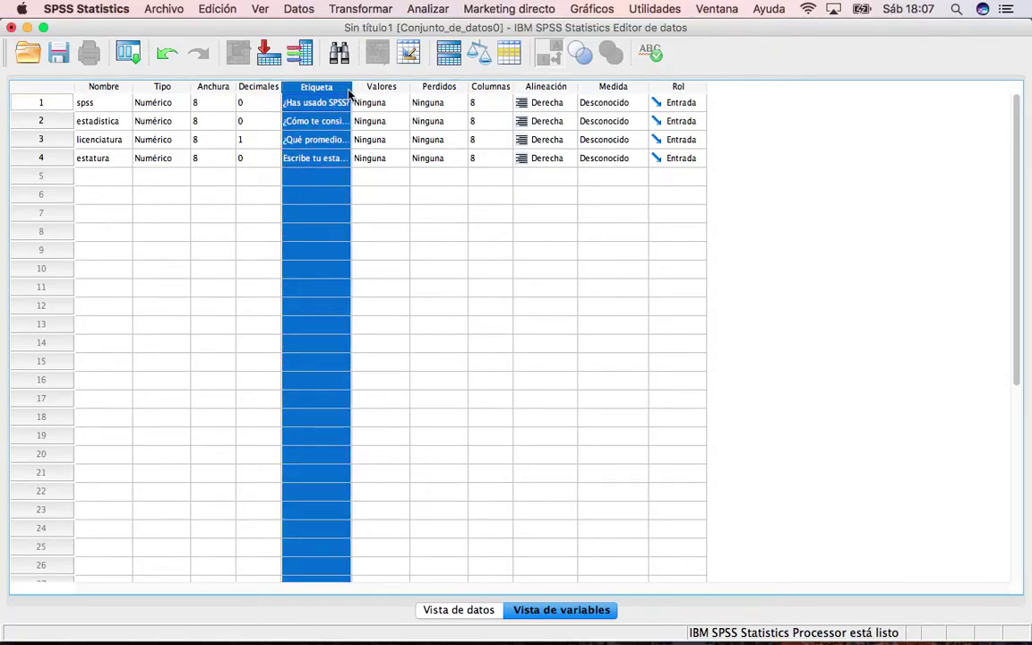
drag(352, 92, 477, 106)
drag(428, 102, 417, 170)
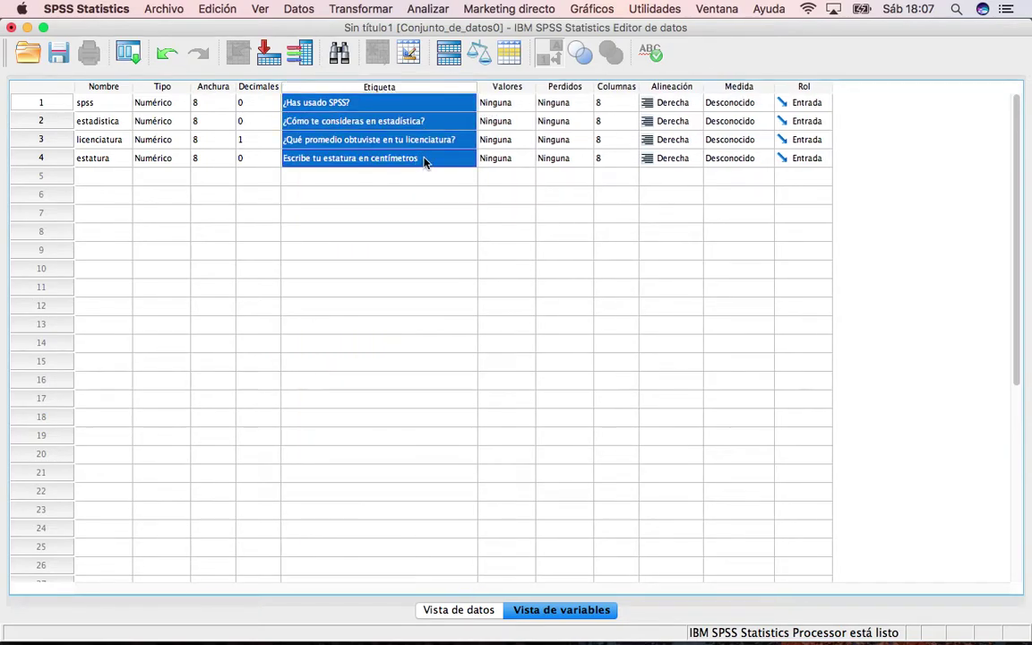
Open the value labels of the spss variable and add 0 with the label No
click(505, 87)
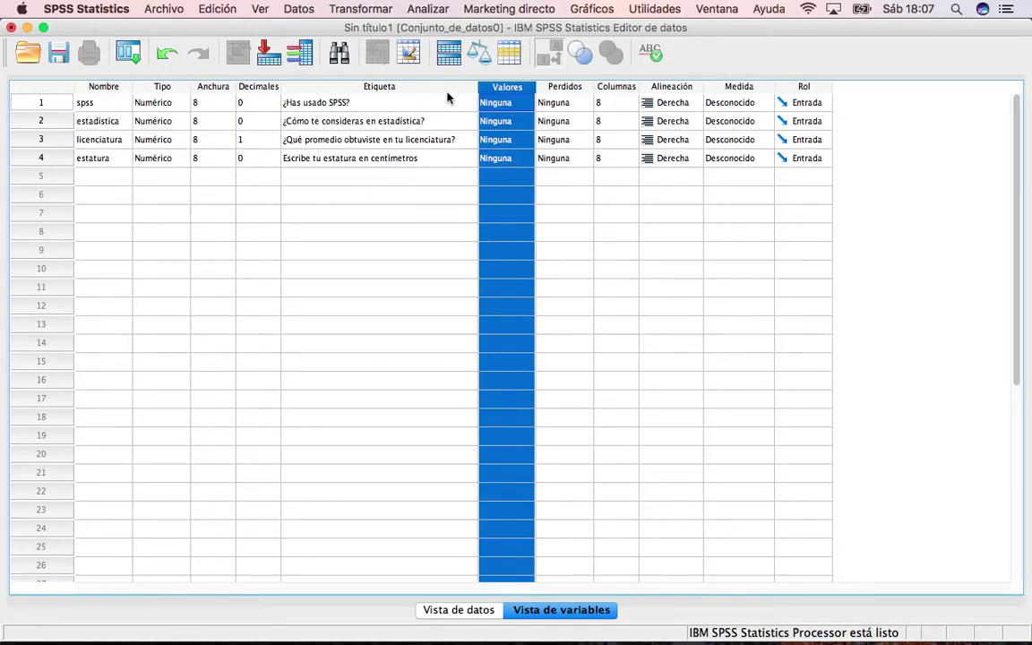
click(345, 103)
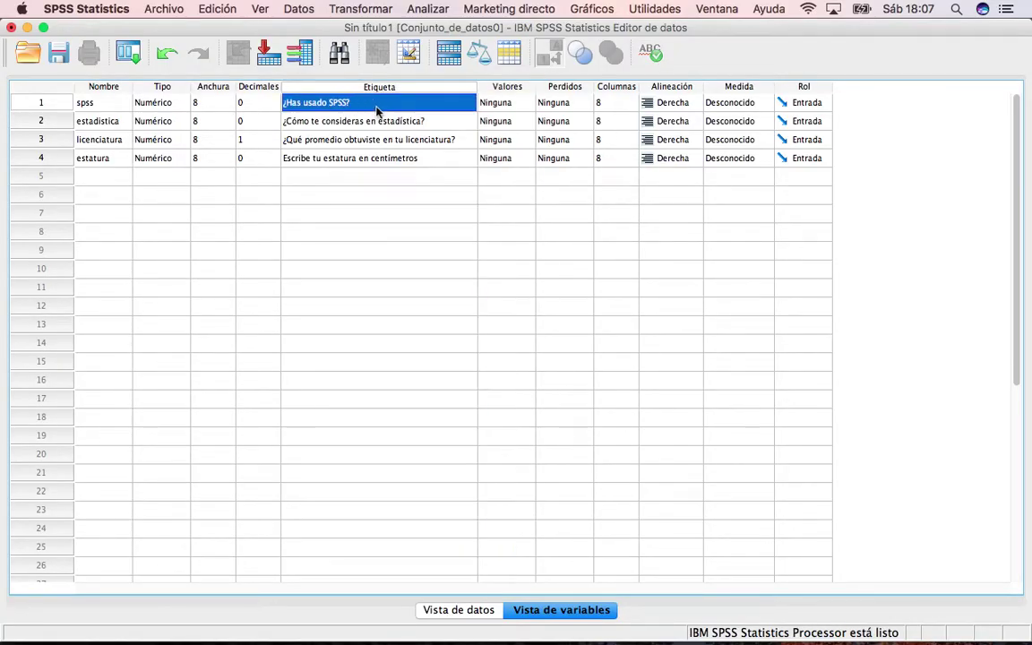
click(516, 102)
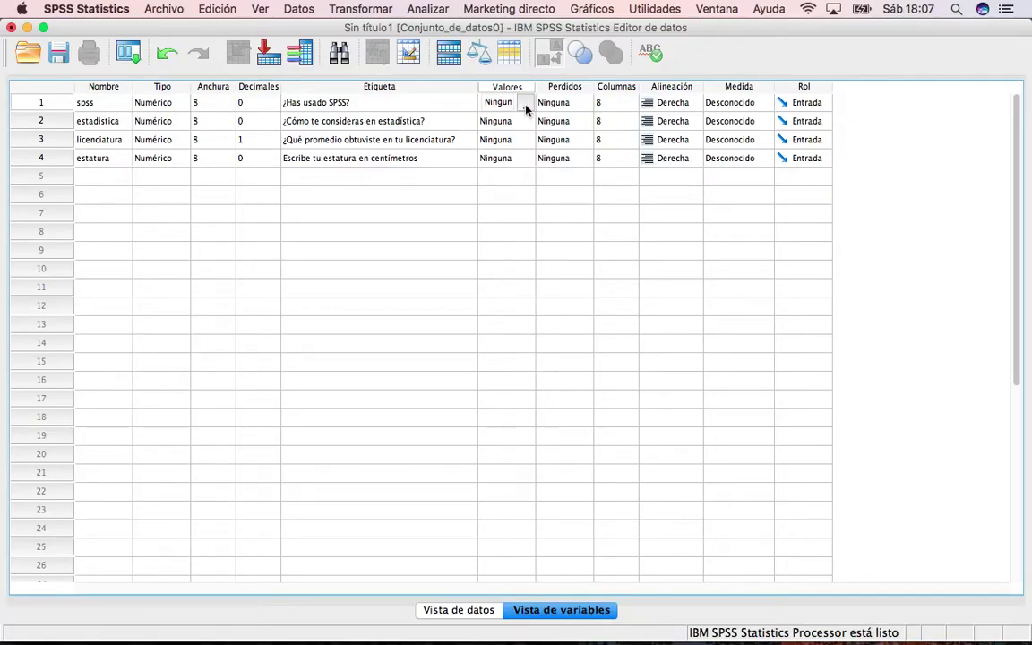
click(530, 104)
click(522, 106)
click(527, 105)
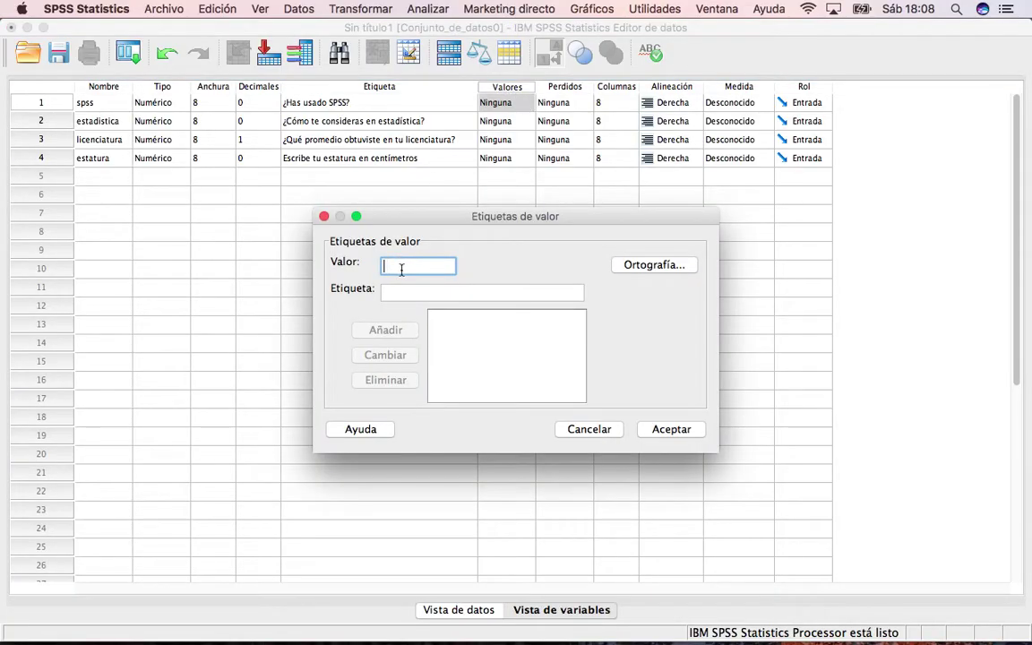
text(0)
key(Tab)
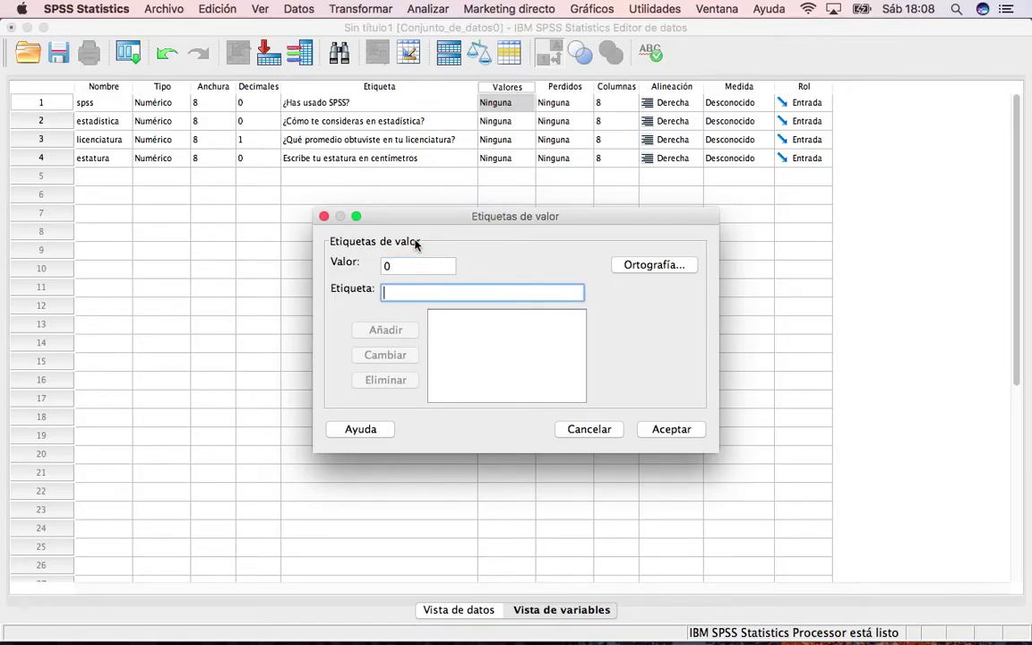
text(No)
click(386, 331)
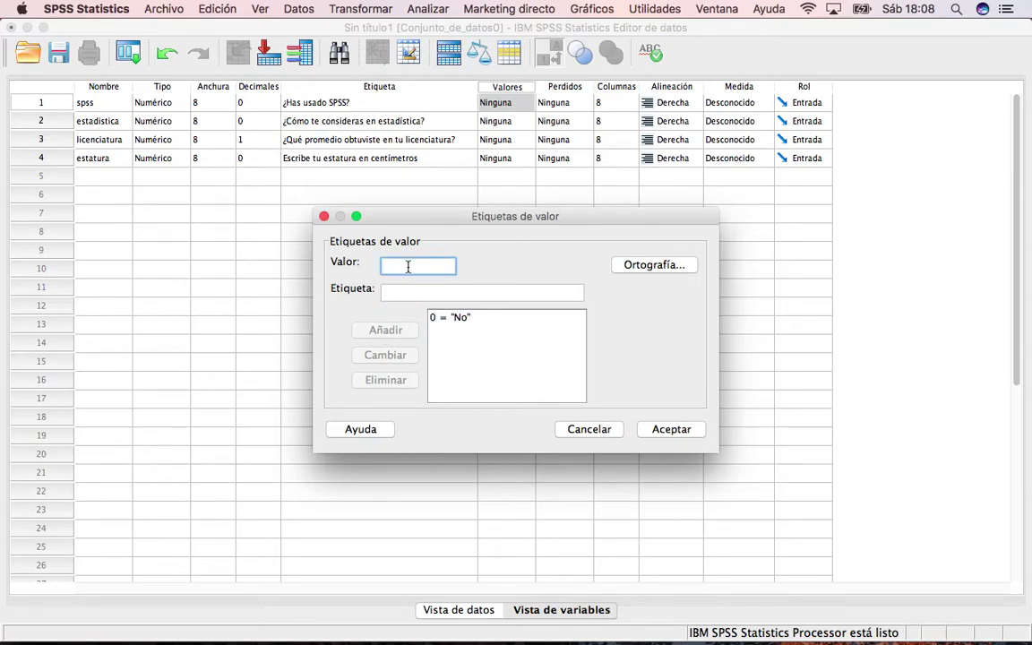
Add value 1 with the label Si for spss, accept the value labels, and widen the Valores column
text(1)
key(Tab)
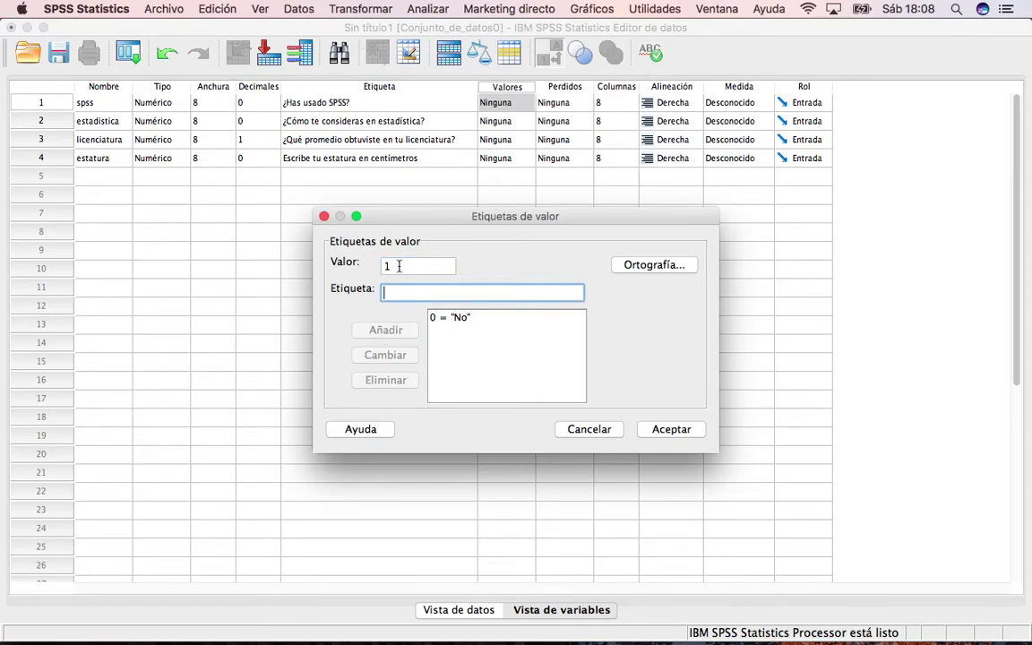
text(Si)
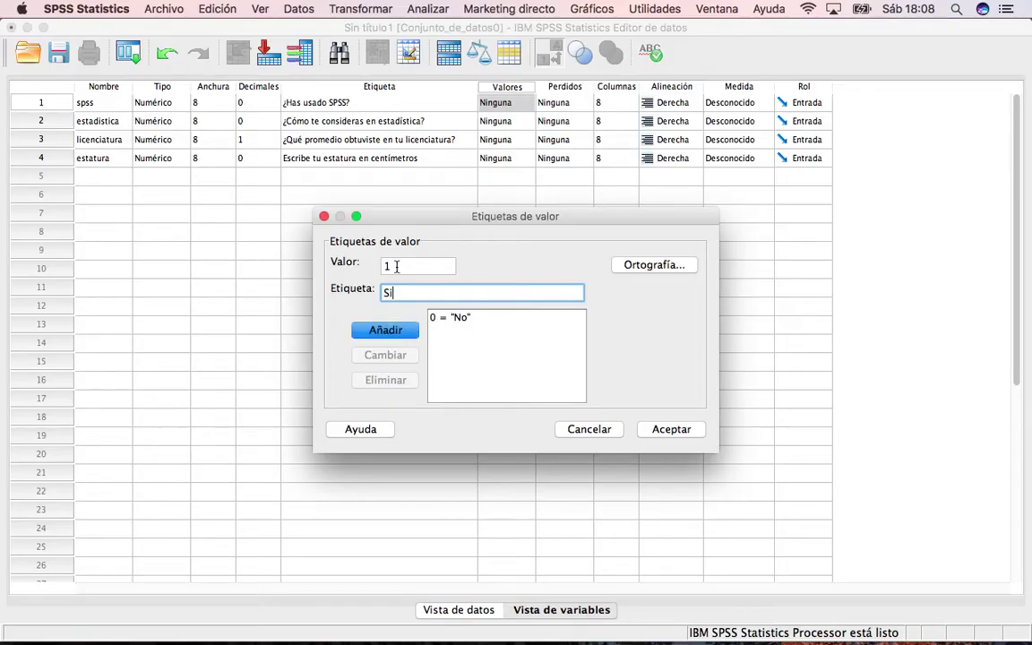
click(395, 330)
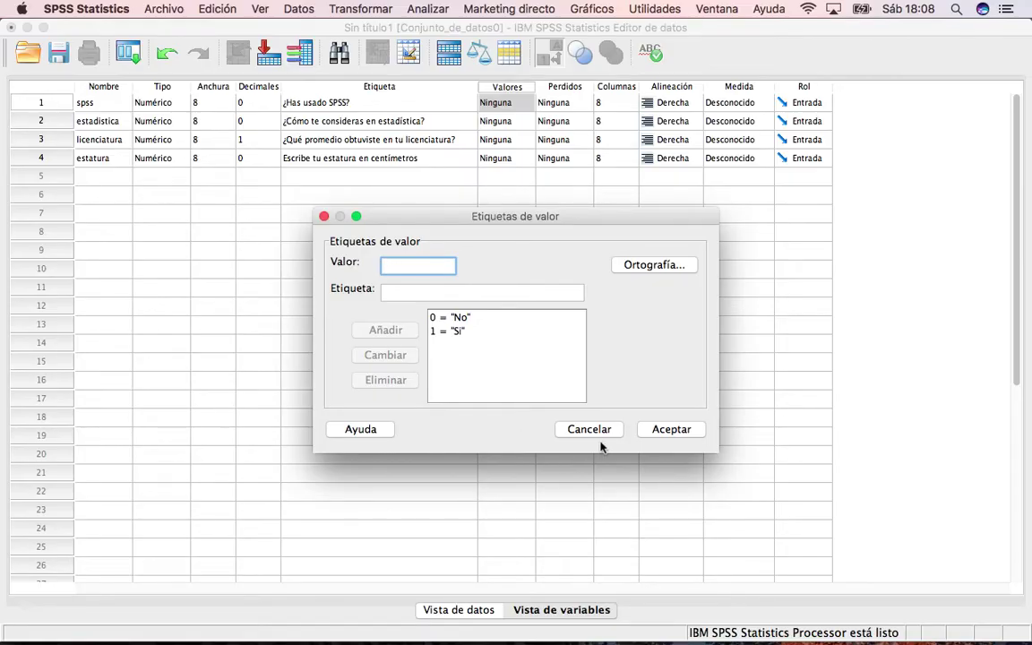
click(668, 430)
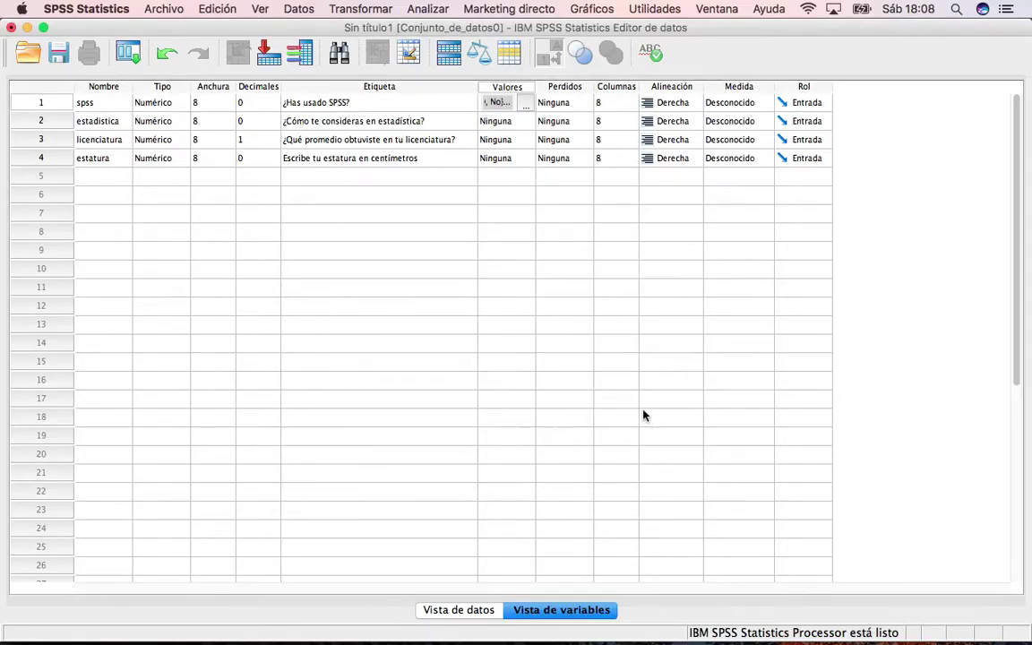
drag(533, 93, 559, 90)
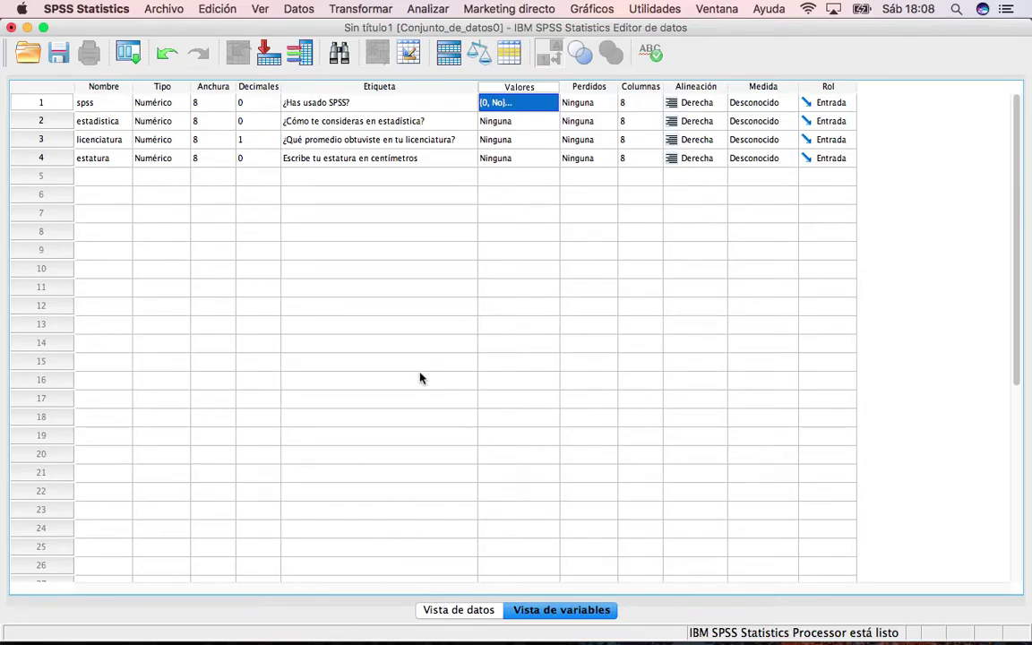
Switch to Excel and check the planned Valores codes for spss and estadistica
key(super+Tab)
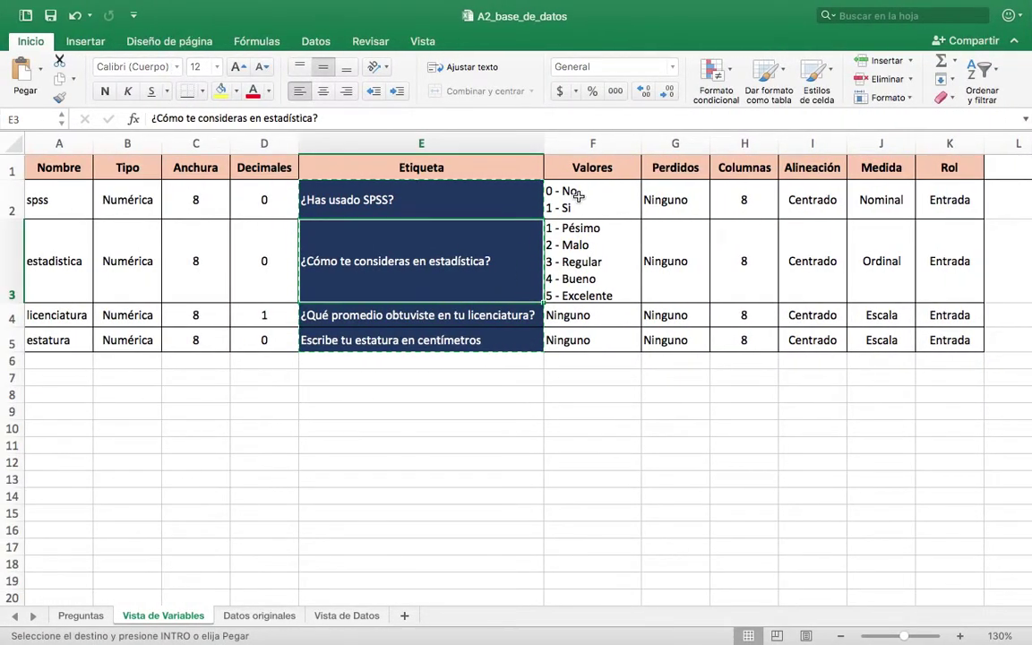
click(558, 208)
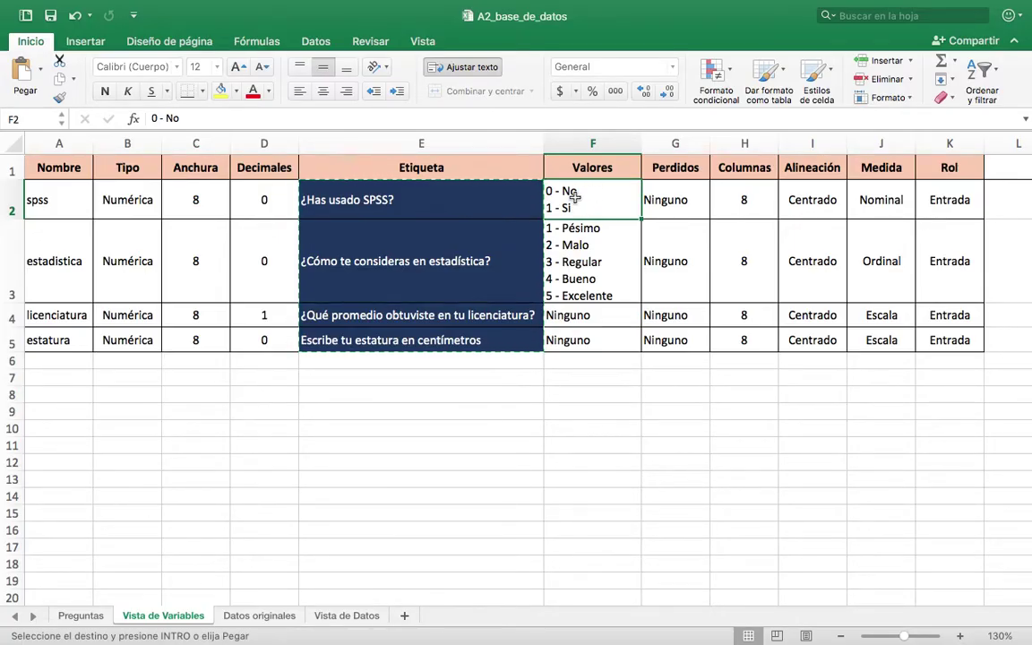
click(578, 242)
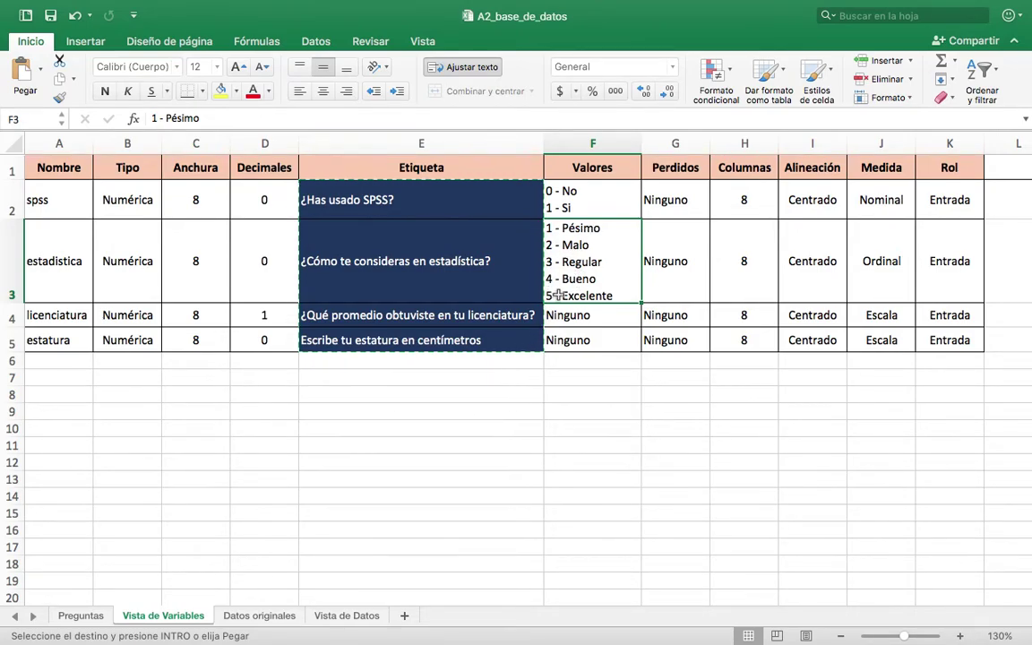
Switch back to SPSS and add value 1 with the label Pésimo to estadistica, correcting any misspelling in the label
key(super+Tab)
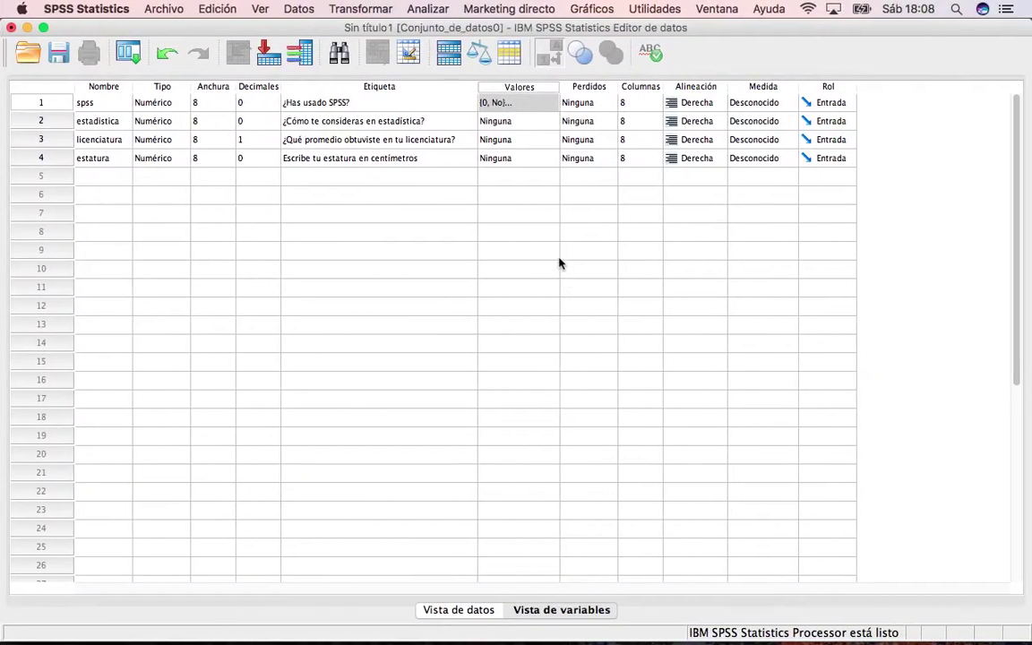
click(507, 121)
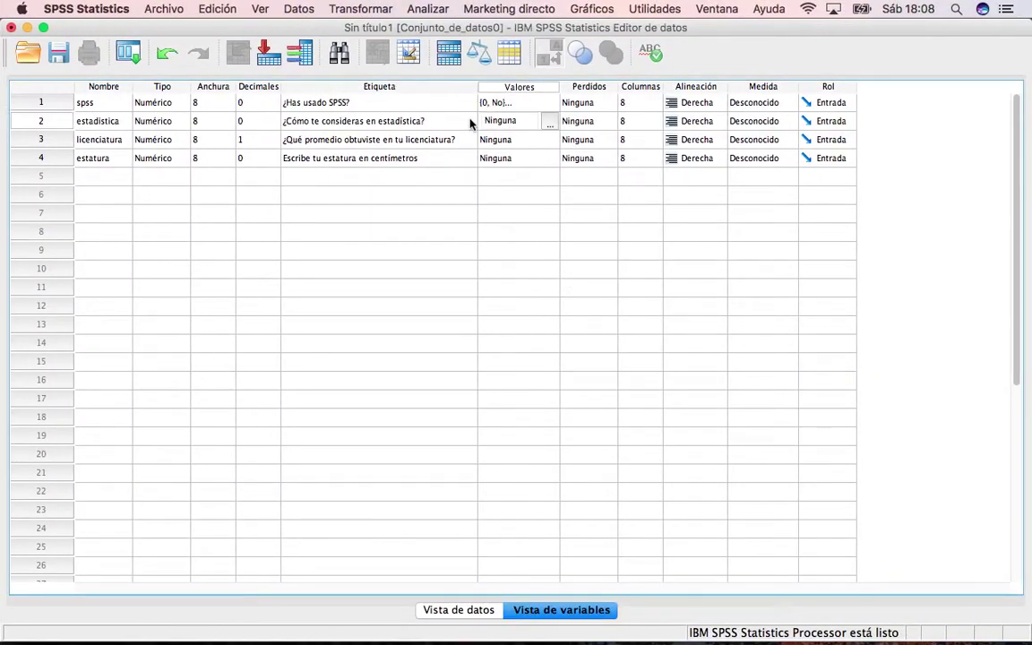
click(548, 122)
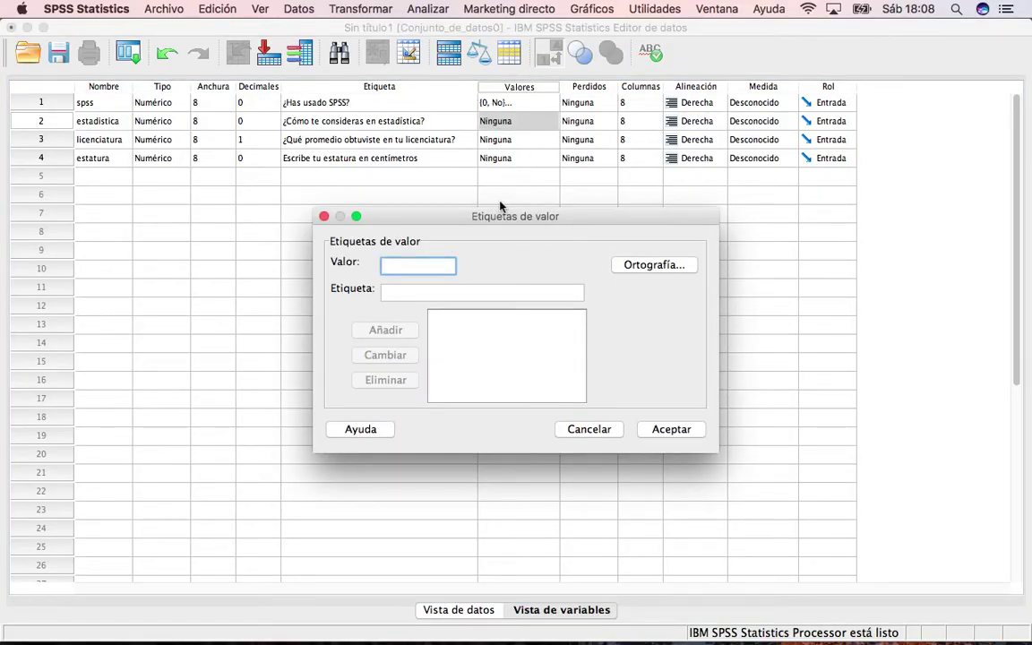
text(1)
key(Tab)
text(P)
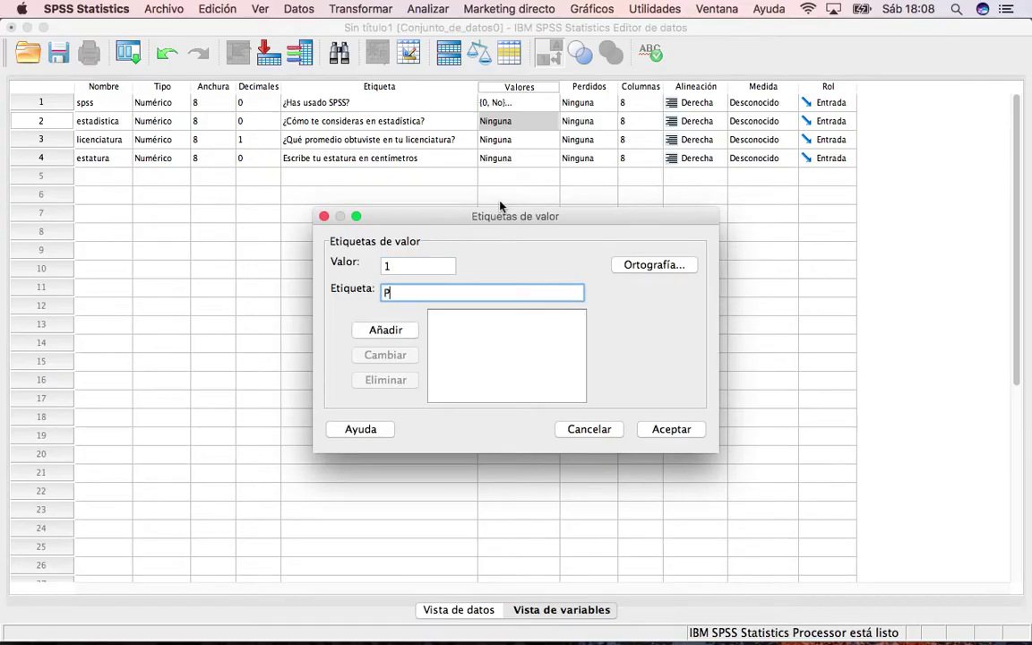
text(eésimo)
key(Return)
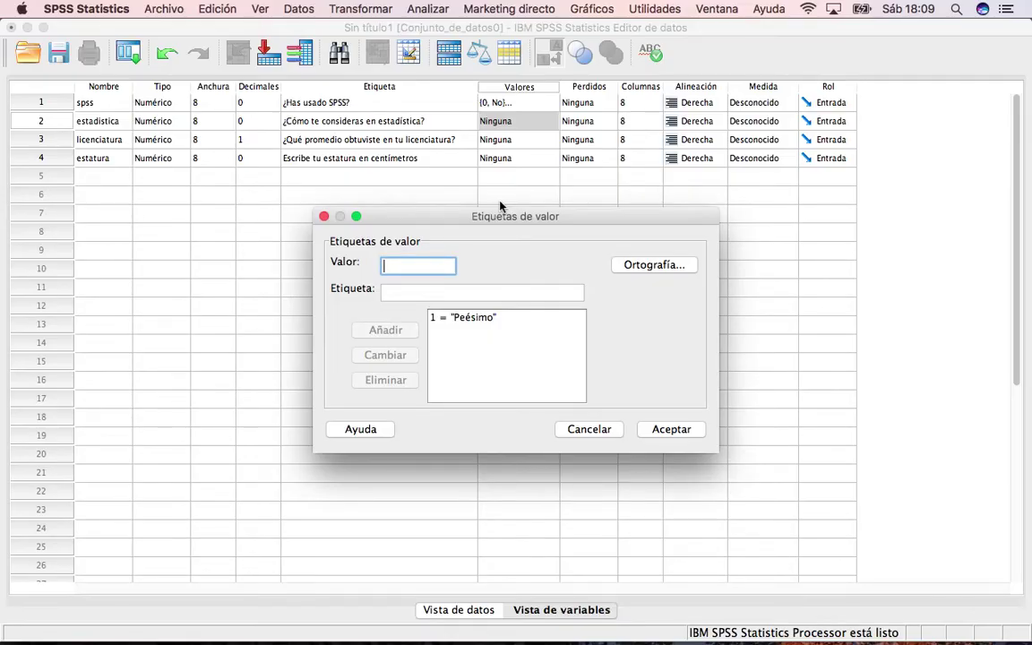
click(472, 318)
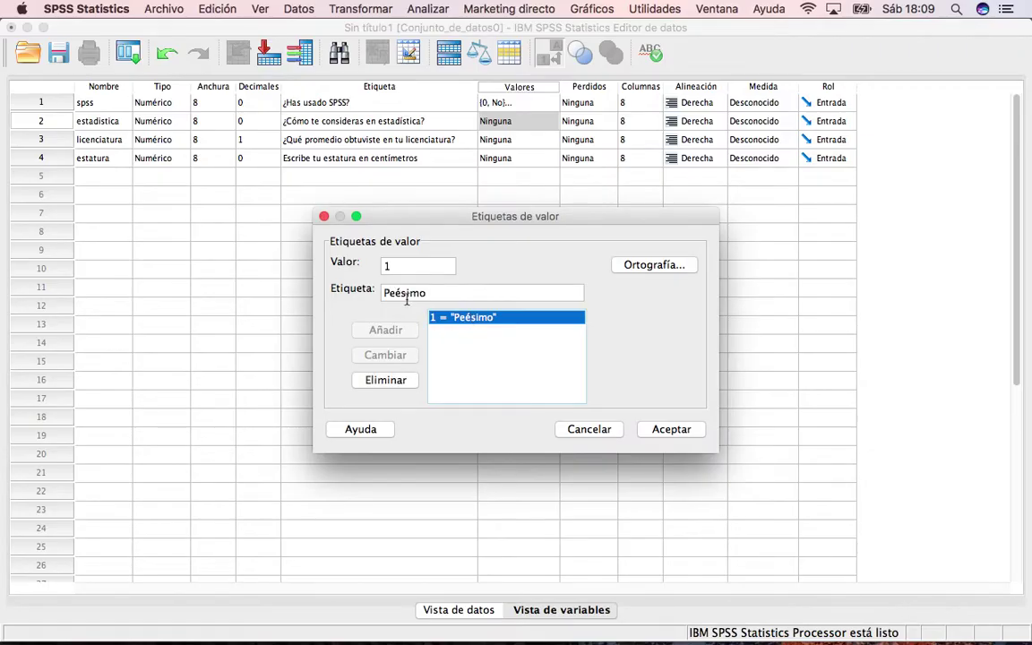
click(399, 295)
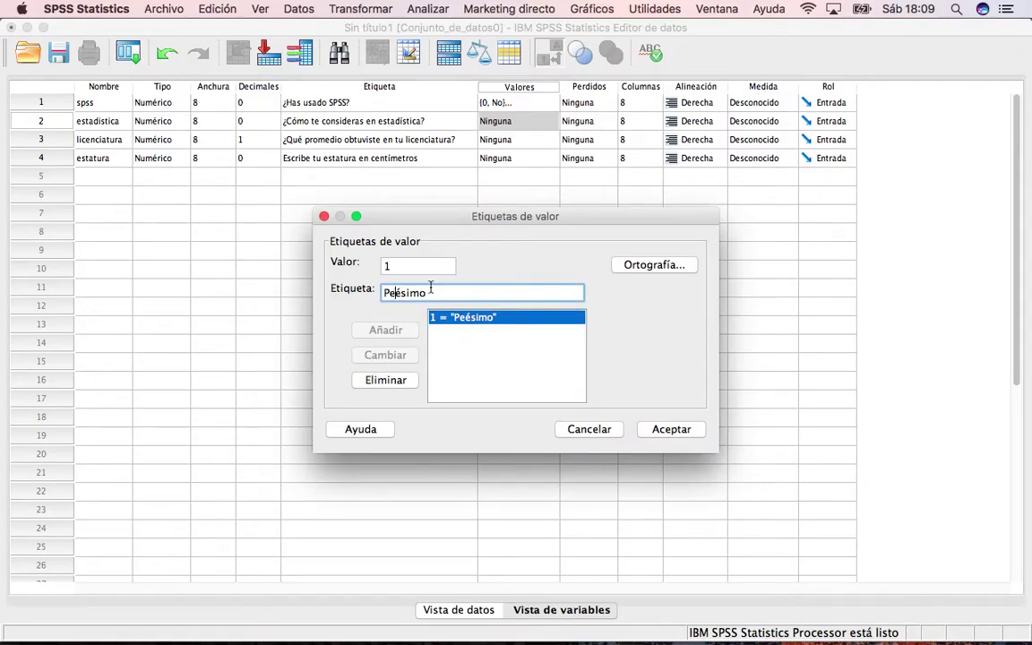
key(BackSpace)
click(396, 356)
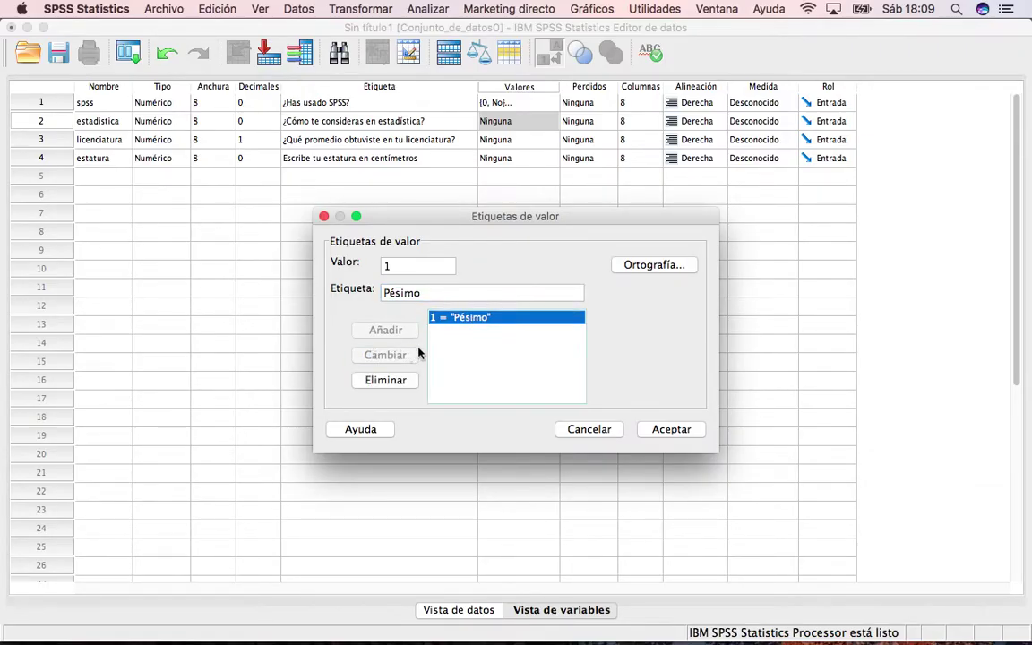
Add value 2 with the label Malo to the value labels of estadistica
double_click(395, 261)
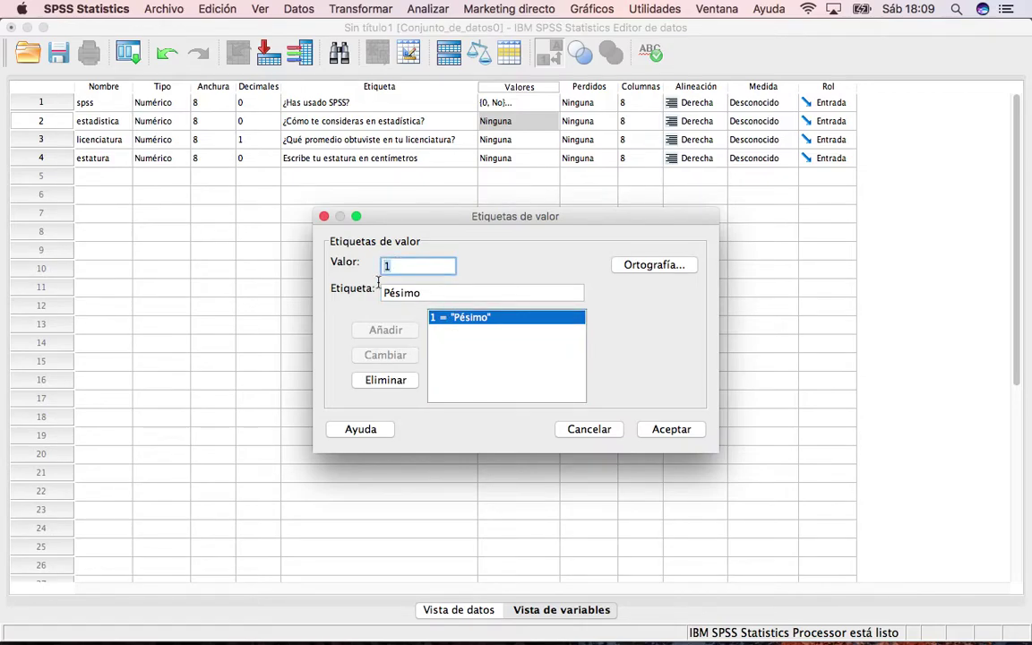
text(2)
key(Tab)
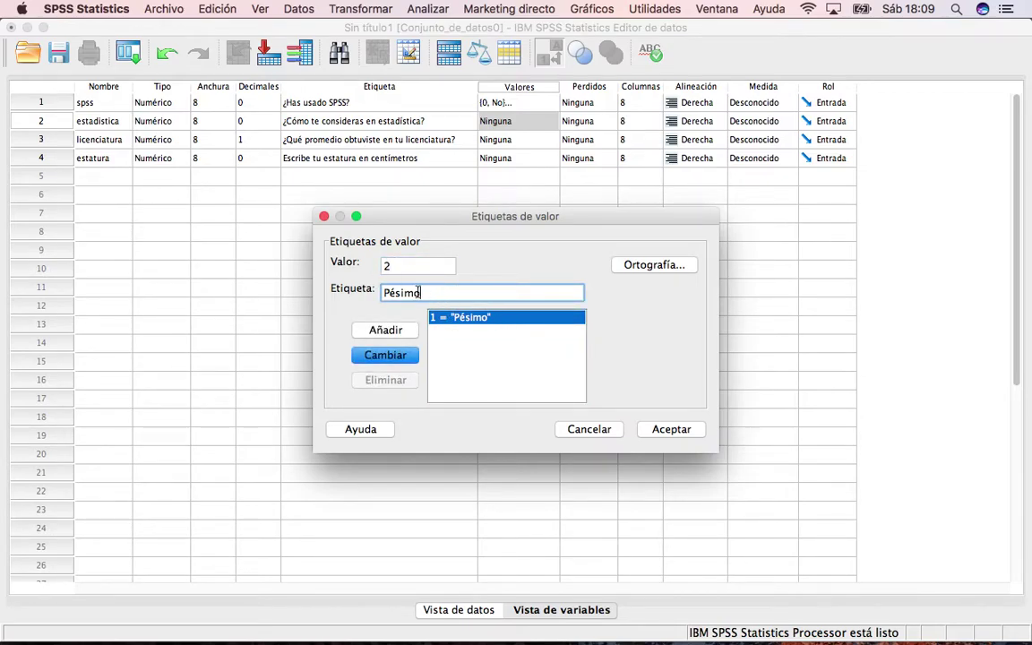
drag(421, 293, 373, 297)
key(BackSpace)
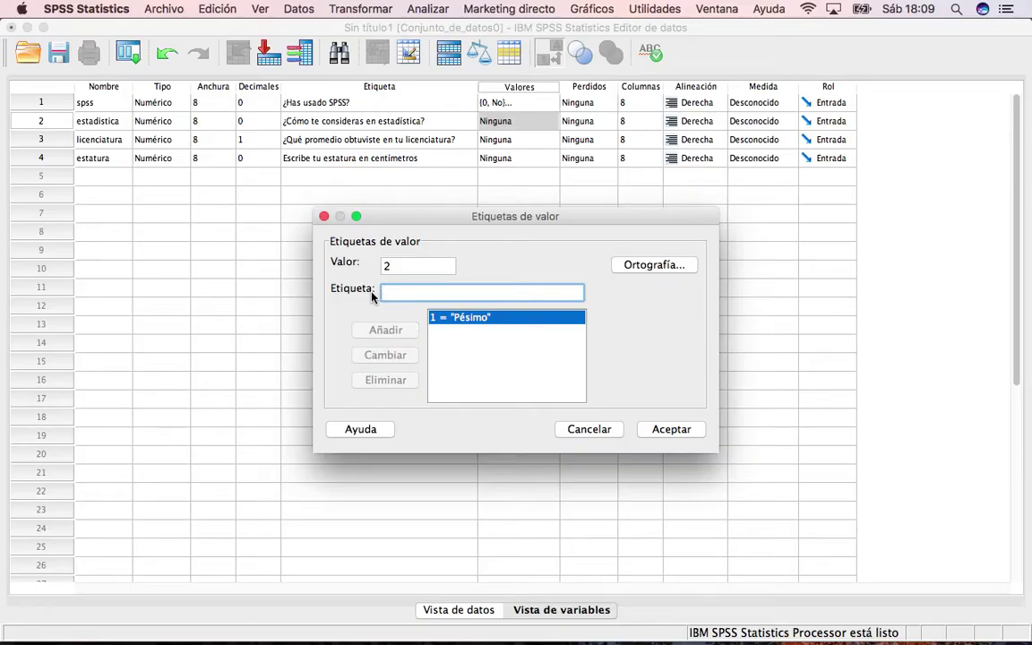
text(Malo)
key(Return)
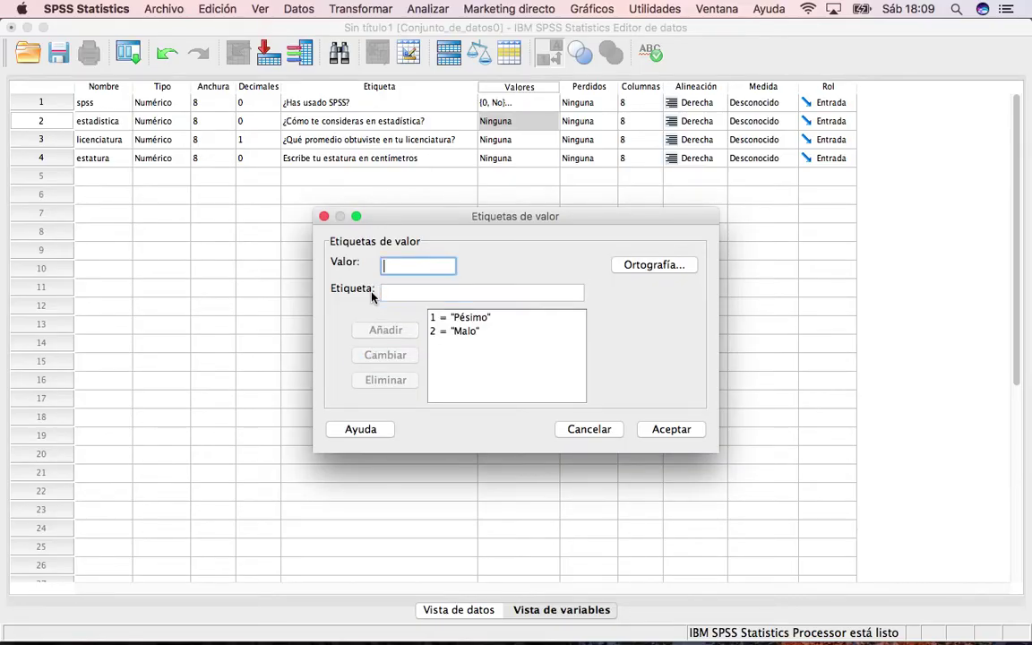
Add the estadistica value labels 3 = Regular and 4 = Bueno
key(Tab)
text(Re)
key(Return)
text(4)
key(Tab)
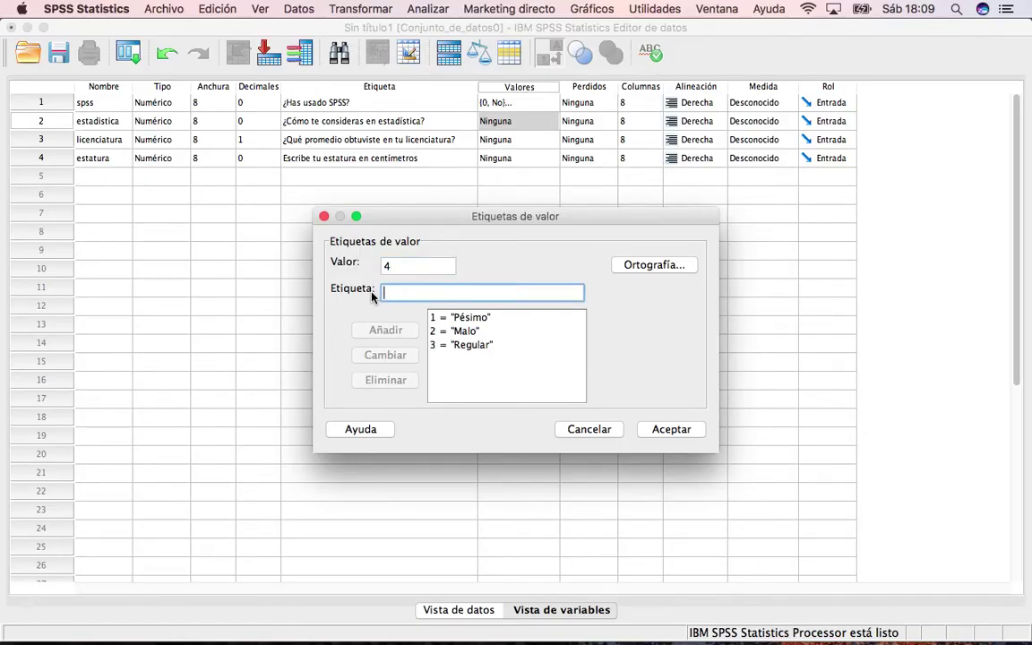
text(Bueno)
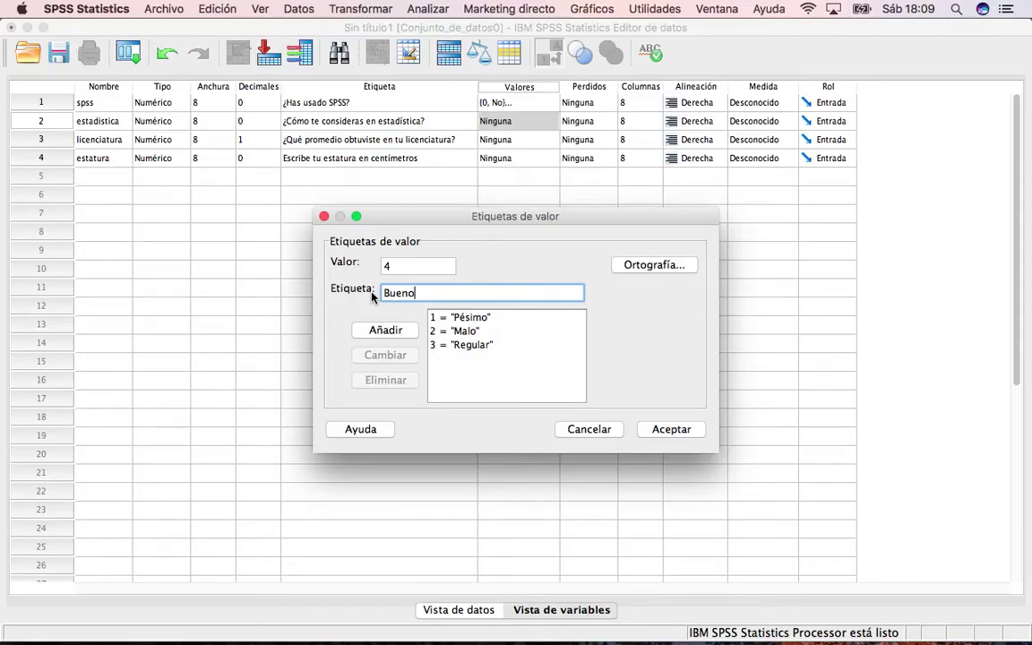
key(Return)
Add value 5 with the label Excelente to estadistica, compare the list with the Excel plan, and apply the value labels in SPSS
key(Tab)
text(Excele)
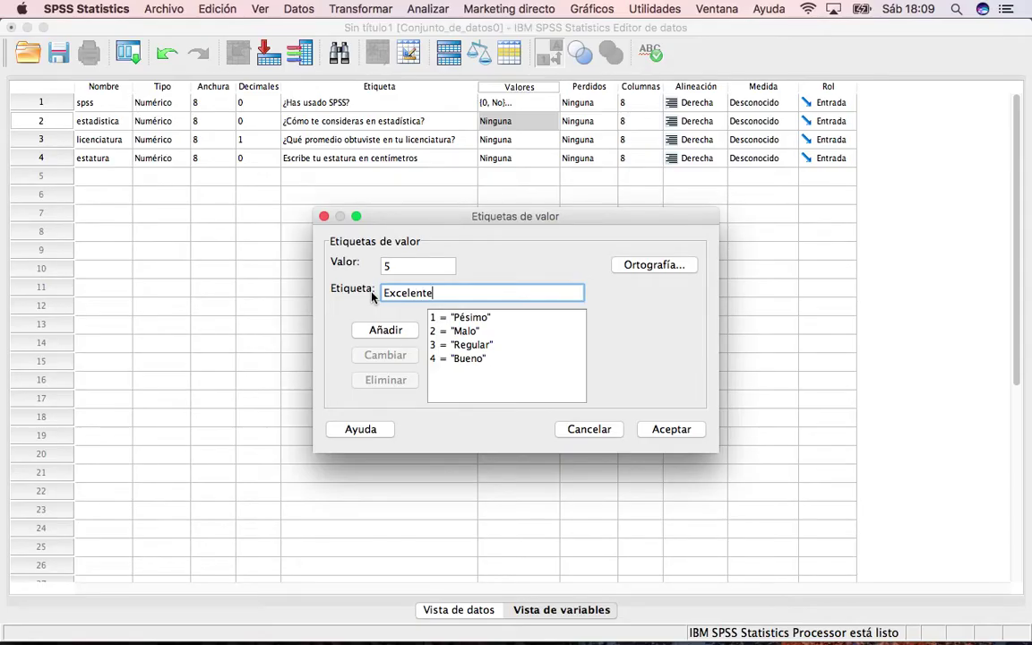
key(Return)
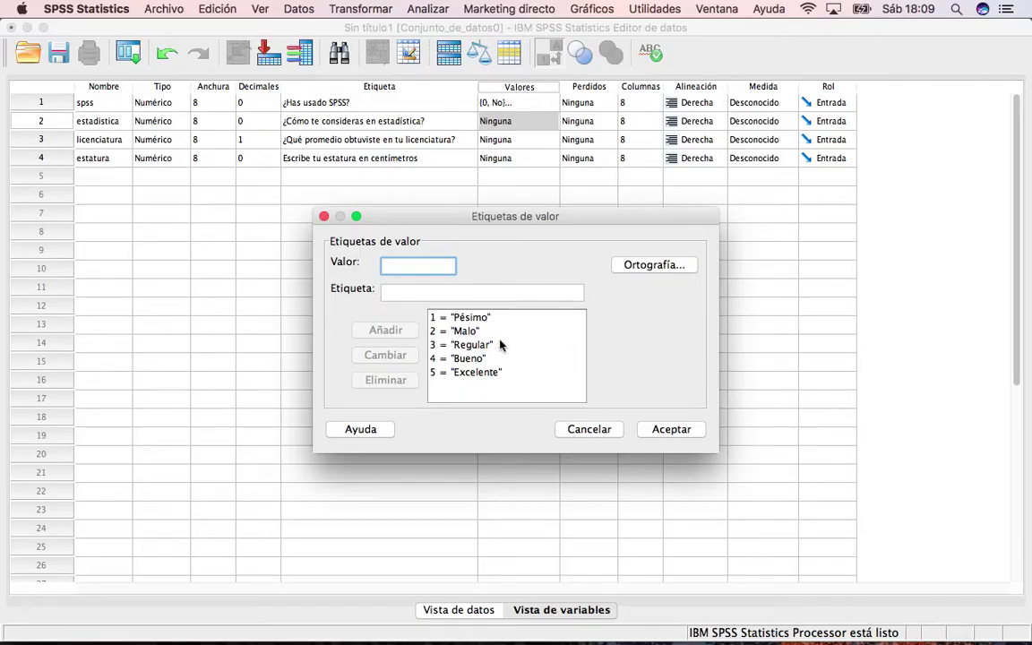
key(ctrl+Left)
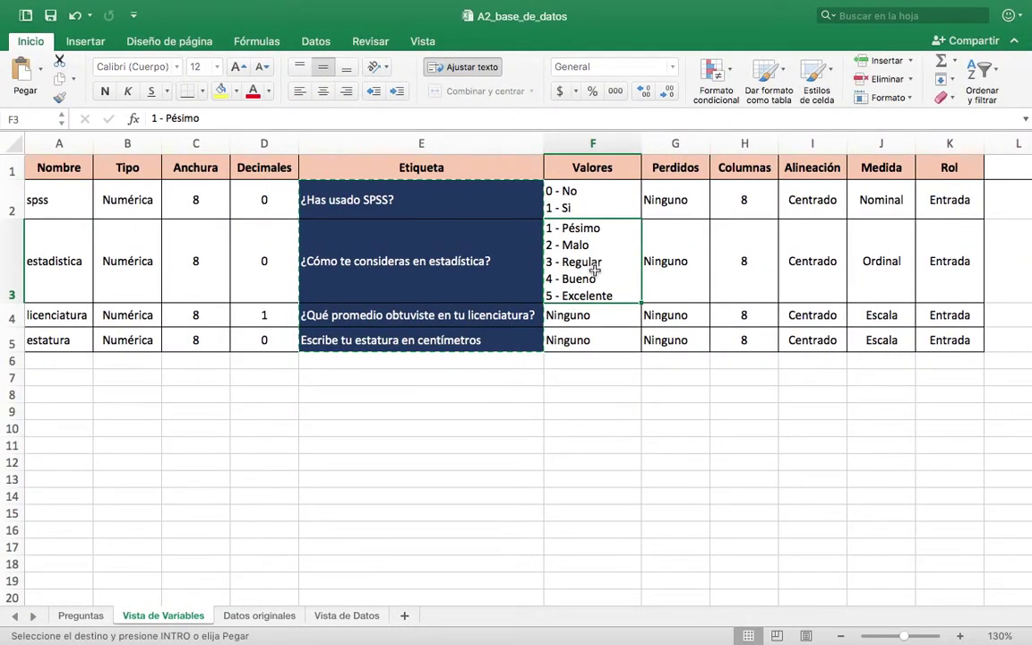
key(ctrl+Right)
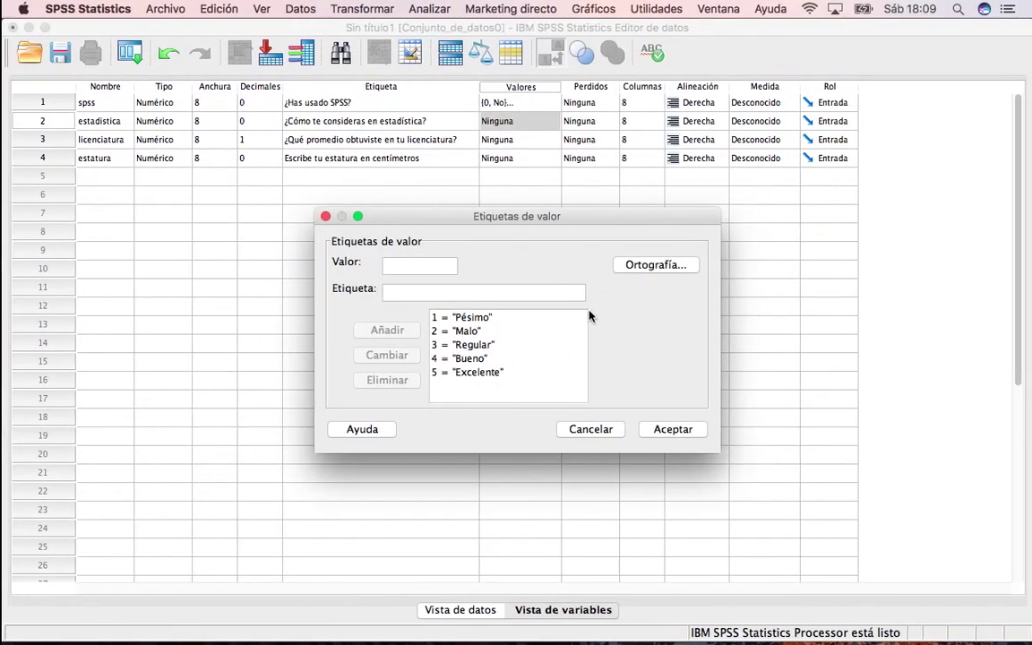
click(663, 429)
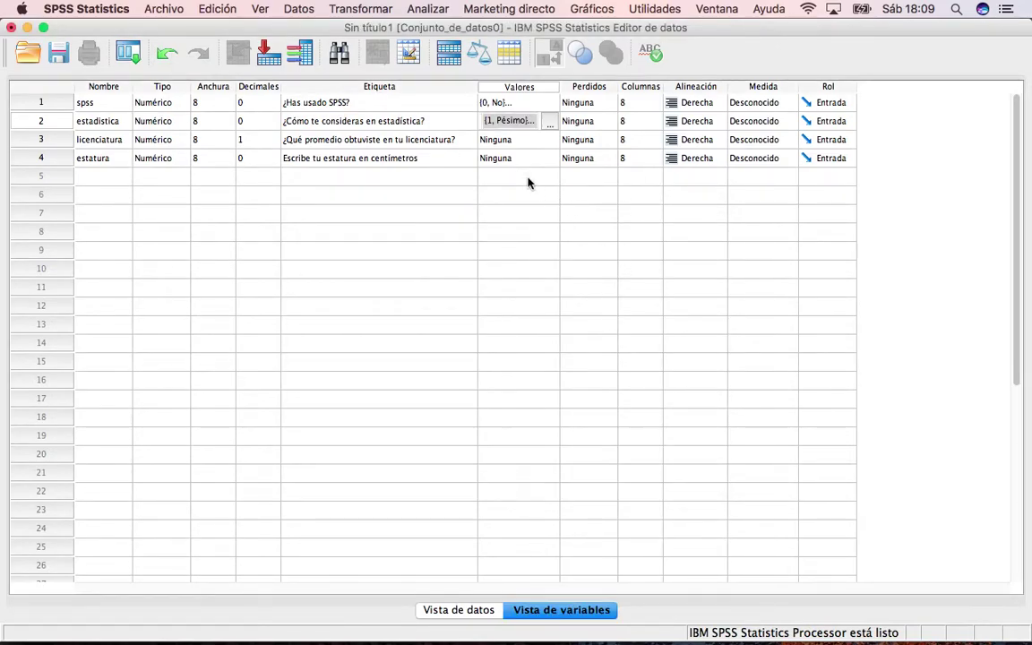
drag(524, 145, 529, 157)
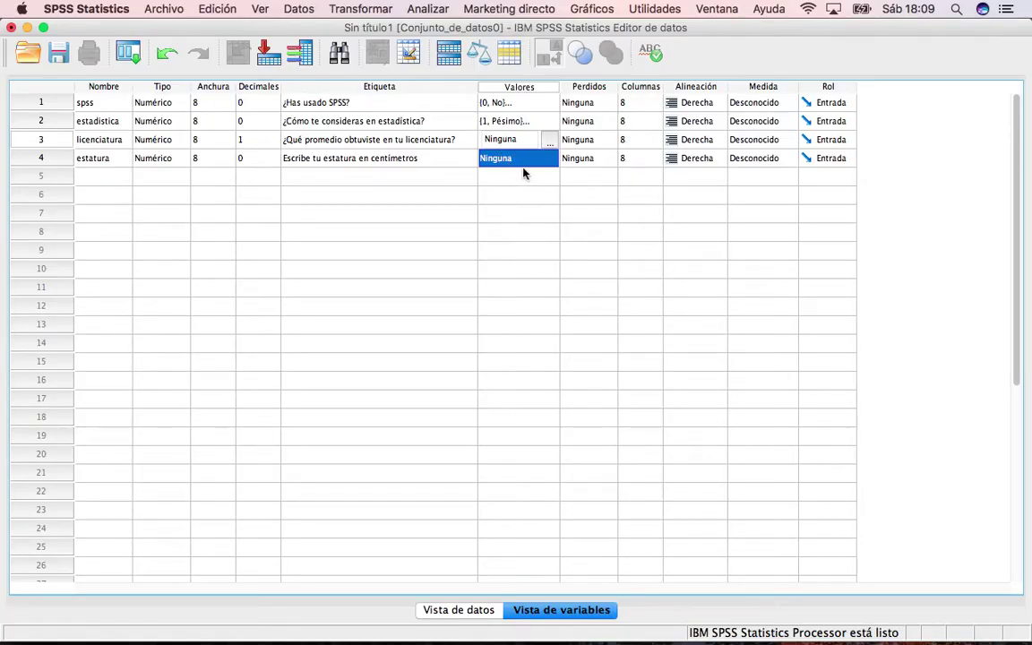
click(588, 87)
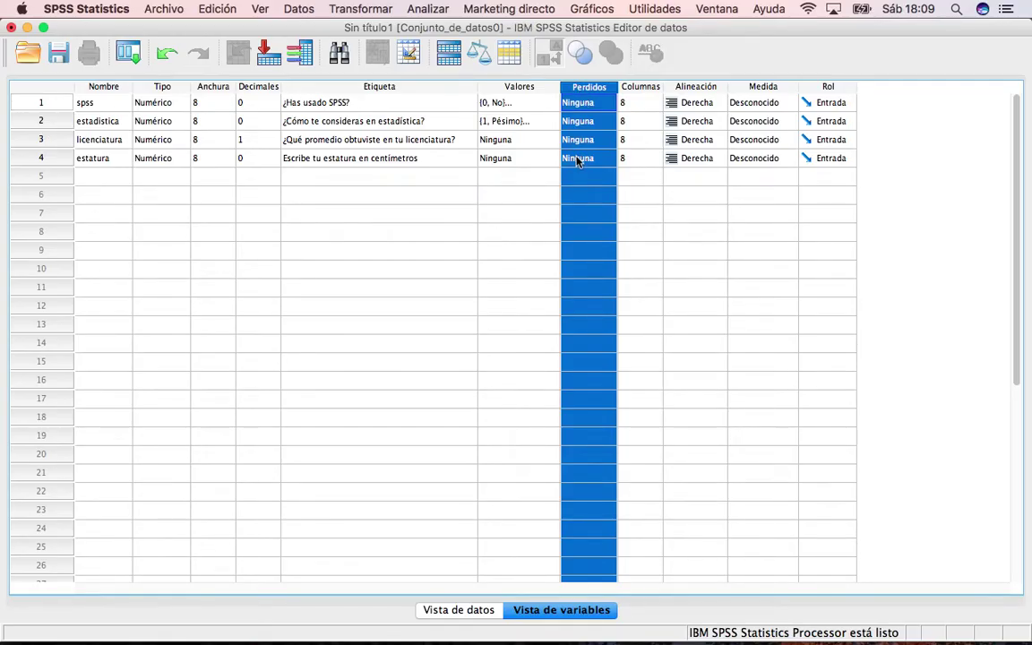
click(641, 87)
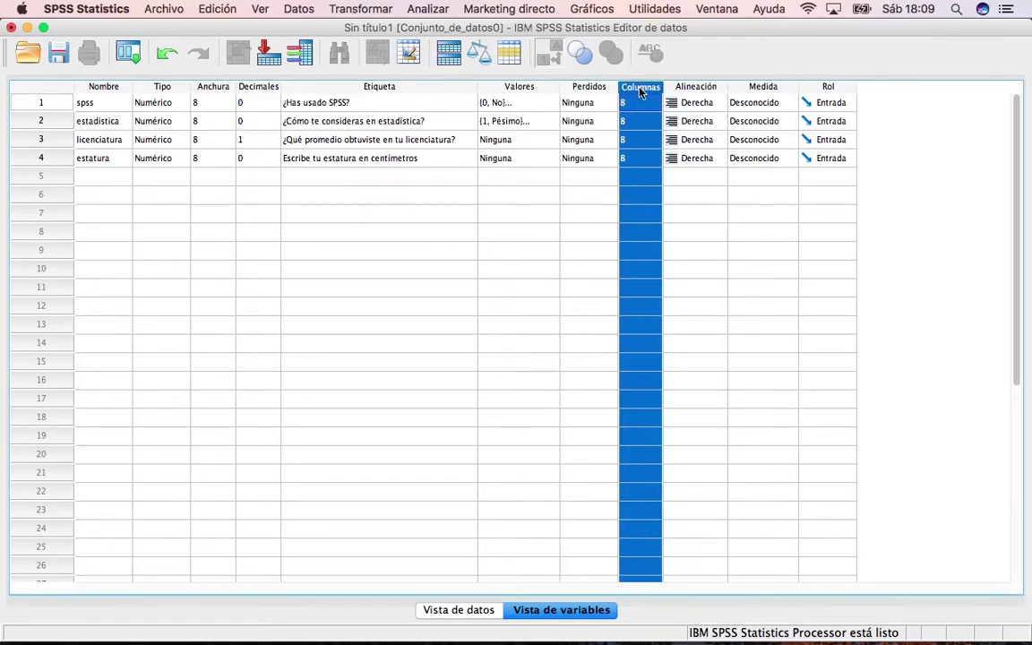
Set the alignment of the variables spss and estadistica to Centrado
click(686, 86)
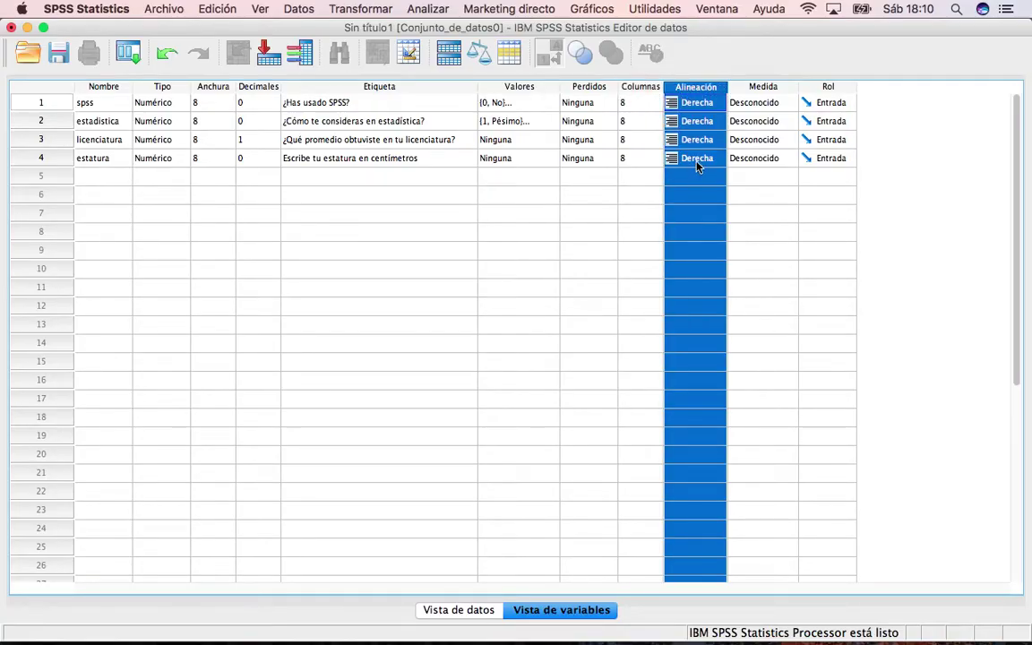
click(695, 102)
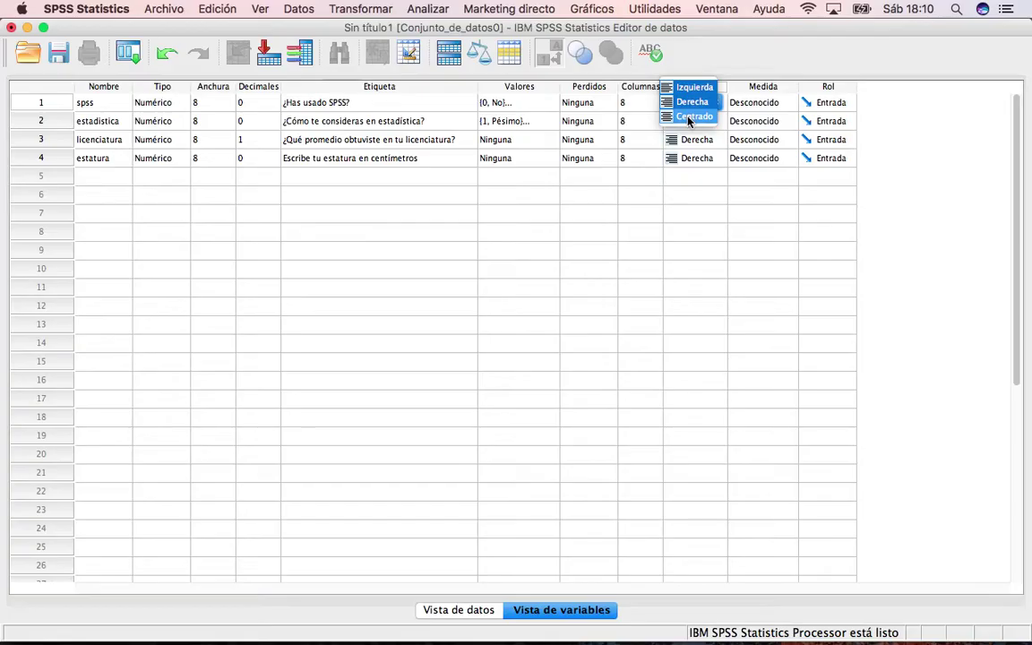
click(688, 117)
click(712, 123)
click(712, 123)
click(712, 123)
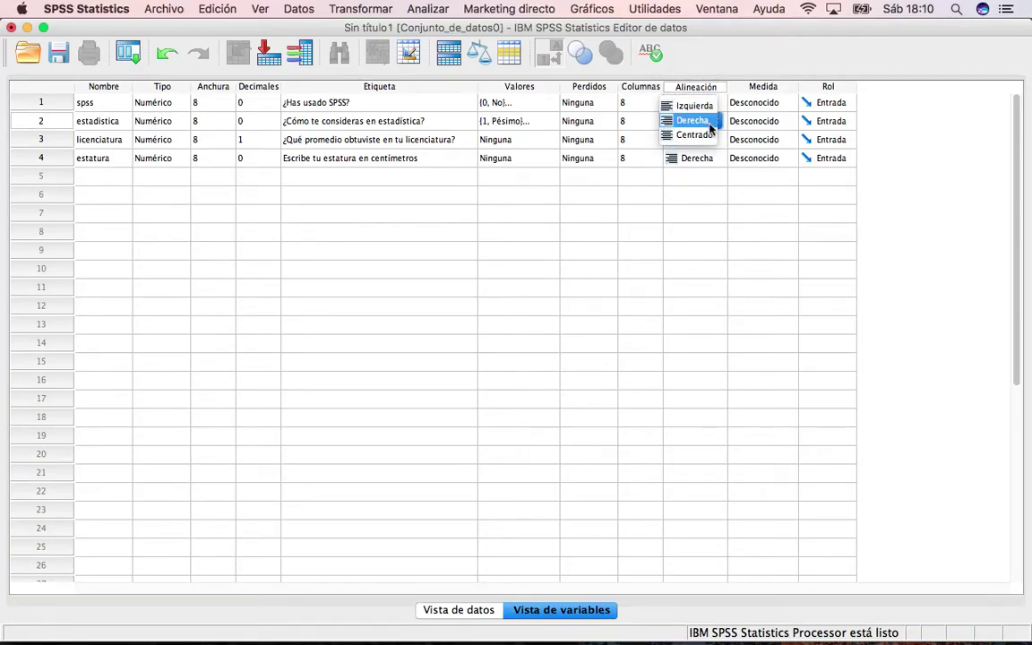
click(708, 135)
Set the alignment of the variables licenciatura and estatura to Centrado
click(711, 142)
click(717, 149)
click(715, 143)
click(707, 154)
click(704, 161)
click(705, 175)
click(706, 172)
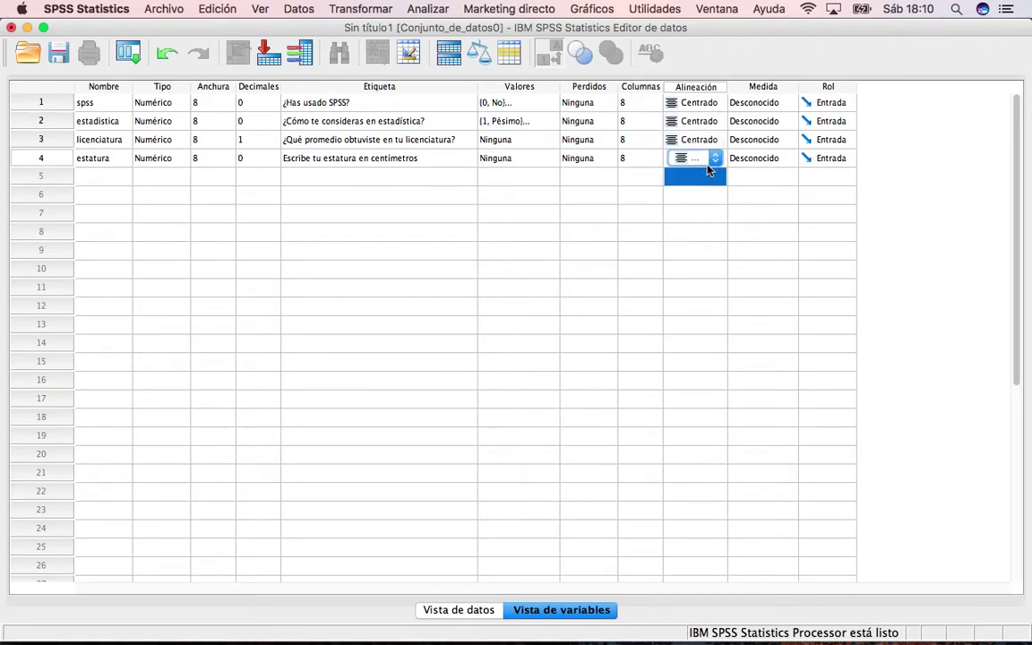
Set the measurement level of spss to Nominal and that of estadistica to Ordinal
click(766, 106)
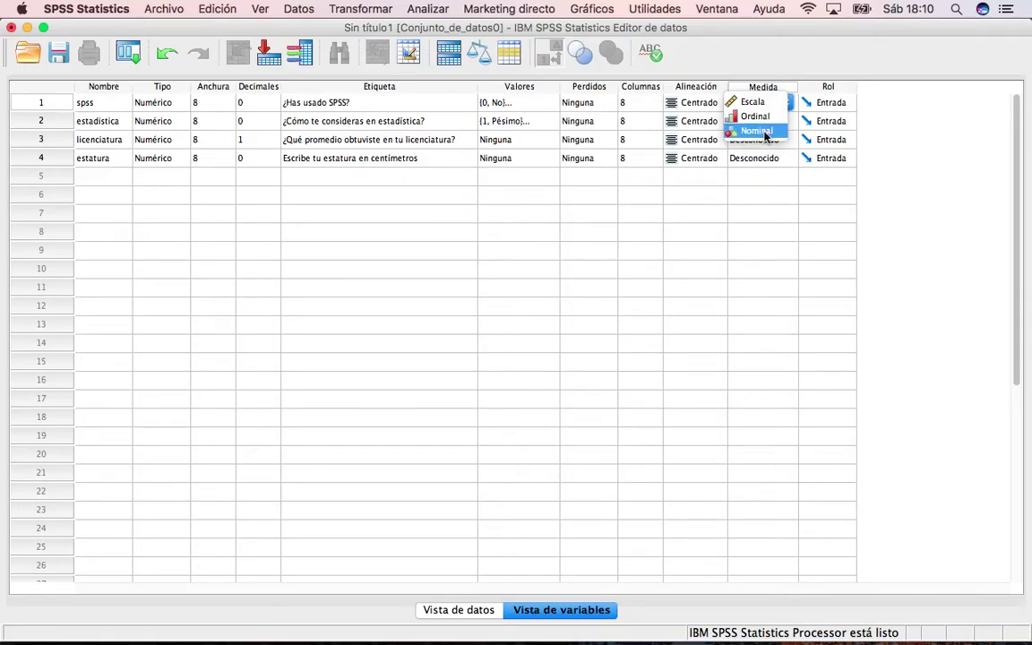
click(766, 132)
click(774, 125)
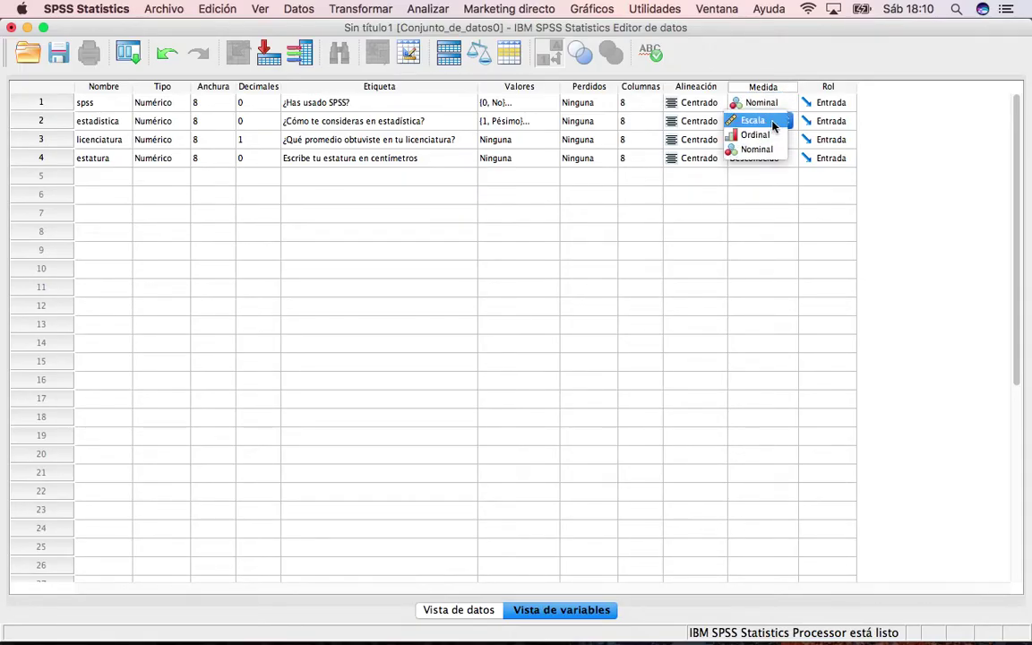
click(755, 135)
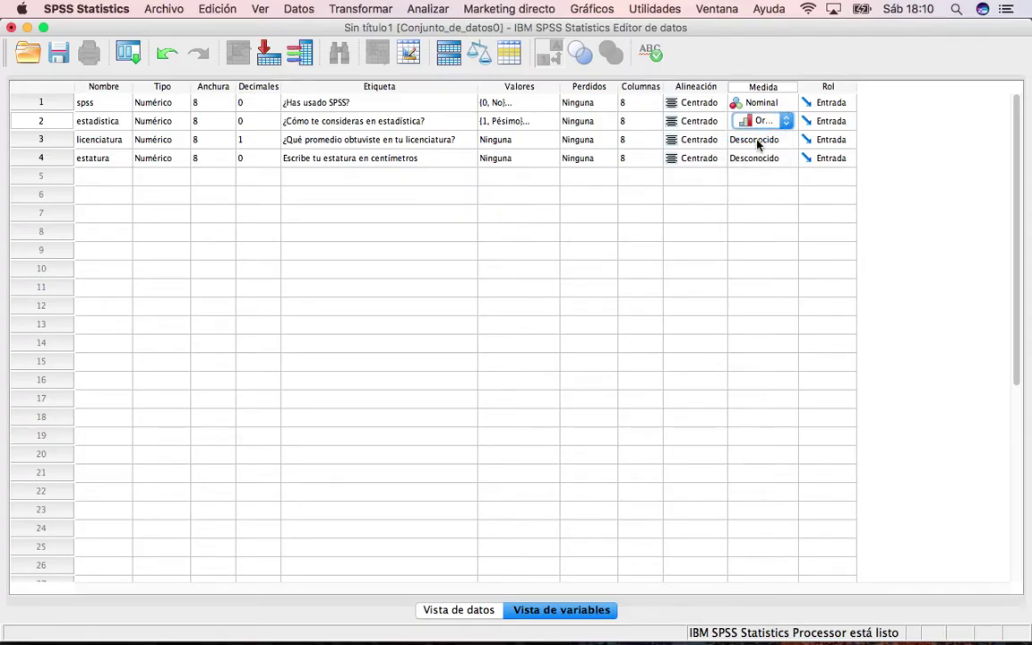
Set the measurement level of licenciatura and estatura to Escala and widen the Medida column slightly
click(758, 140)
click(752, 140)
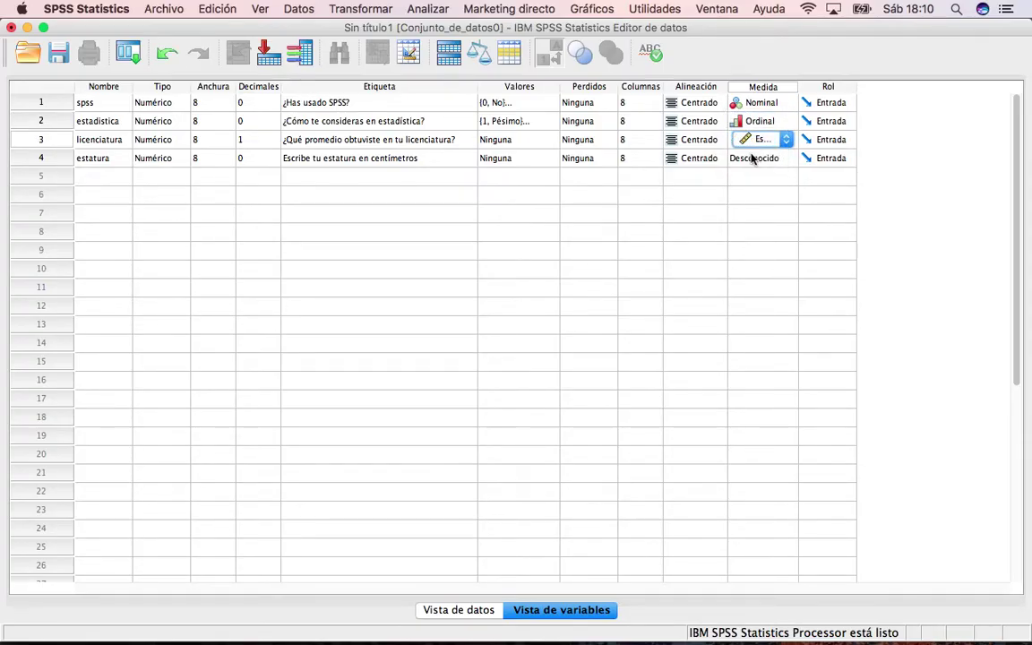
click(752, 158)
click(752, 159)
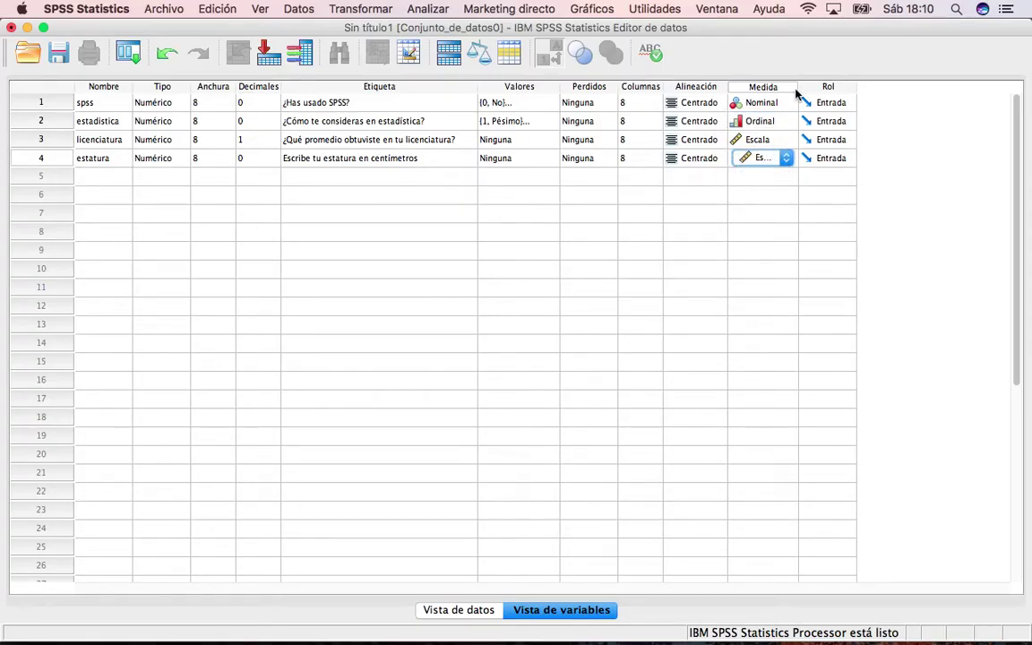
click(795, 90)
drag(797, 90, 811, 95)
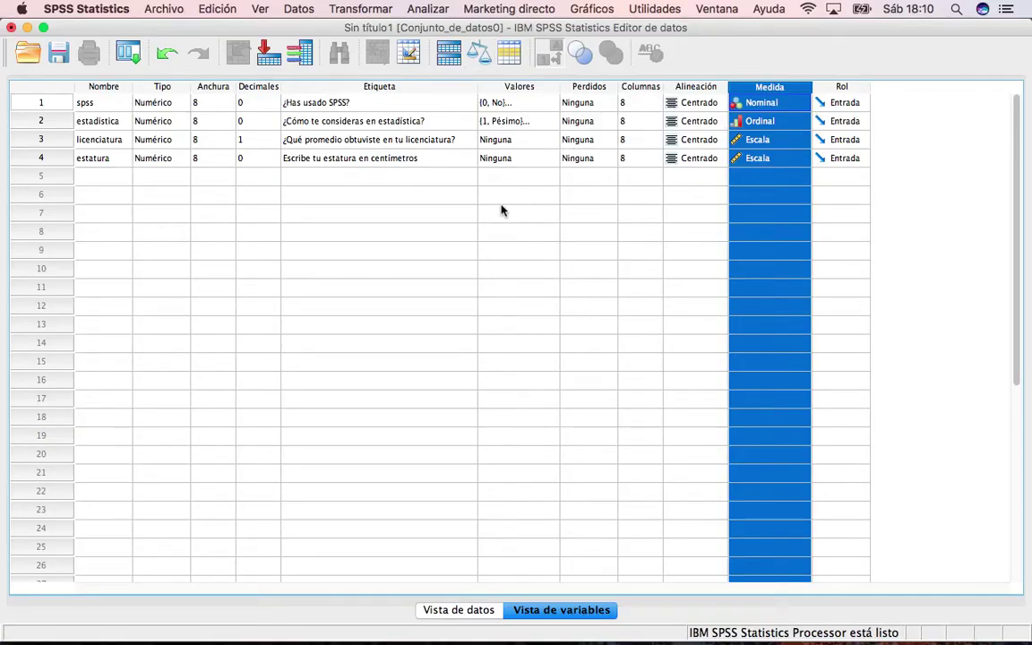
Check the variable plan in Excel, return to SPSS, and review the four variable columns in the data view
key(ctrl+Left)
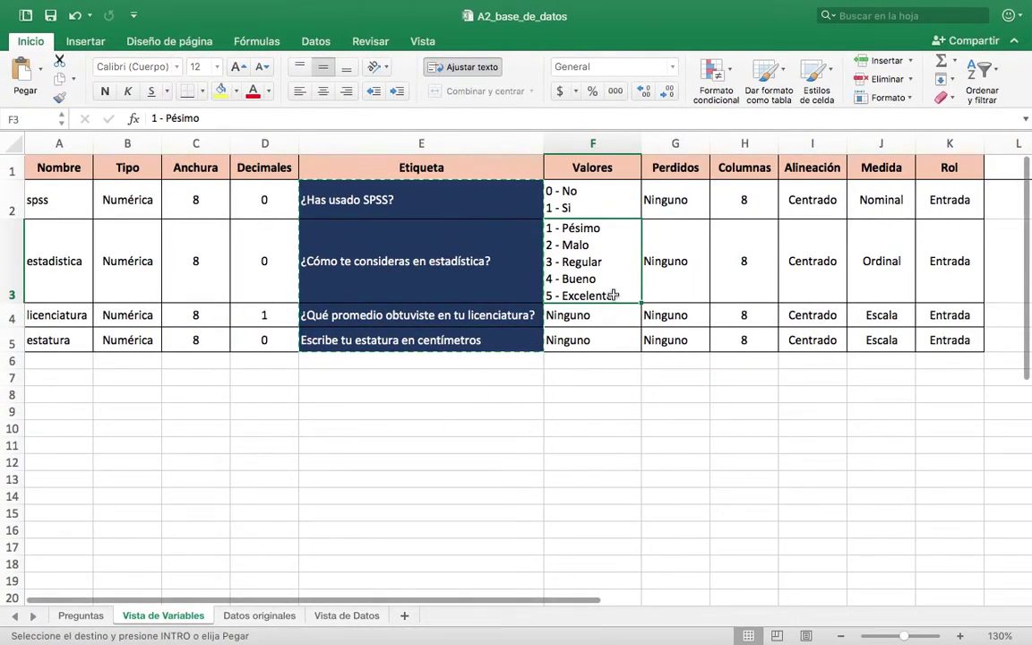
key(ctrl+Right)
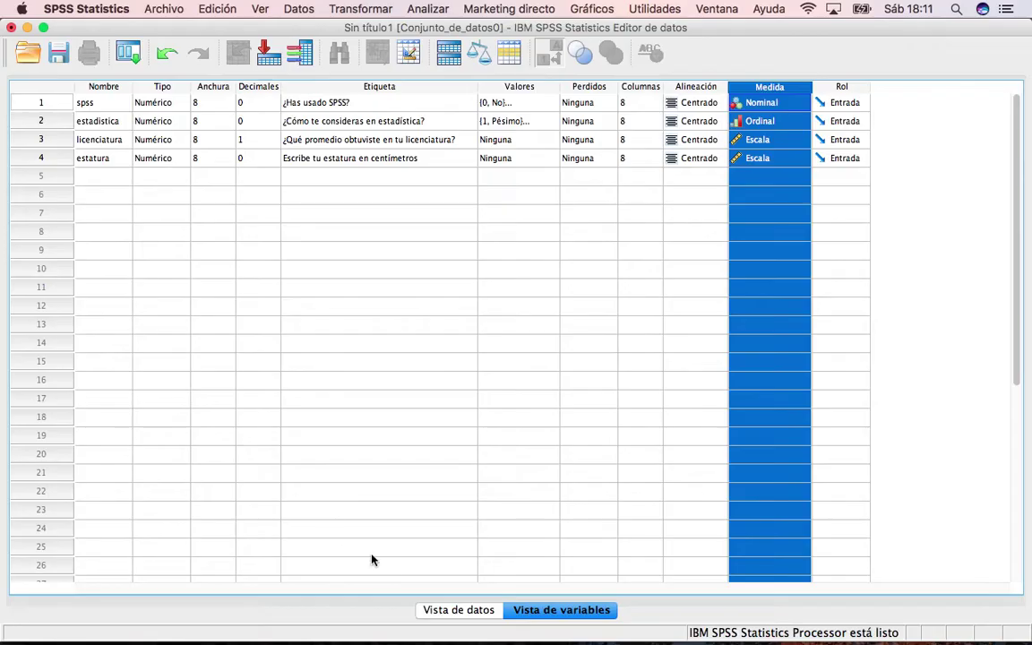
click(455, 611)
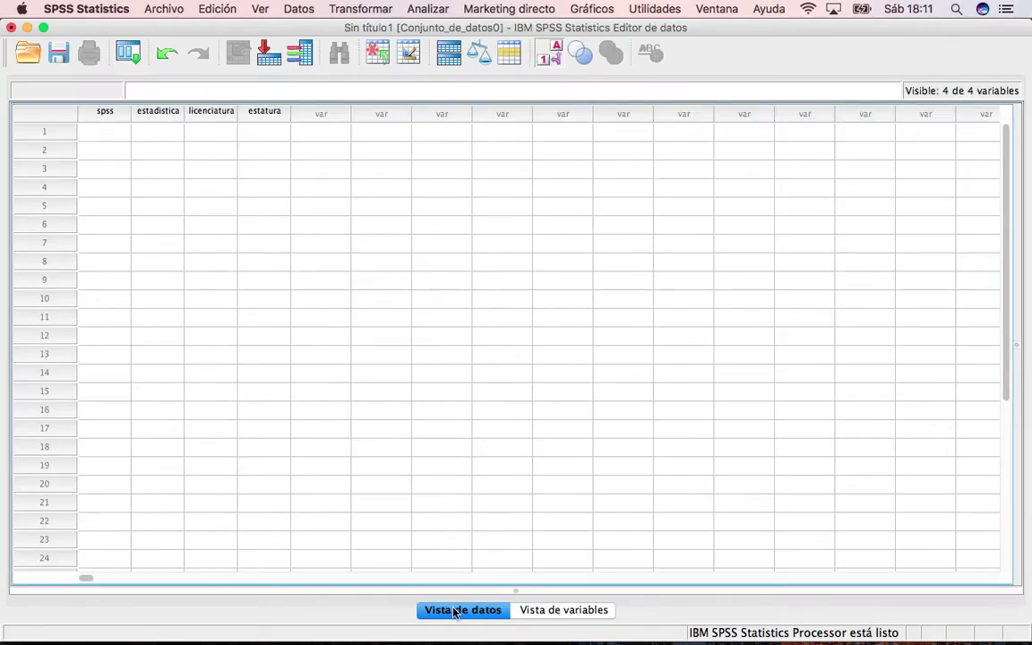
click(105, 110)
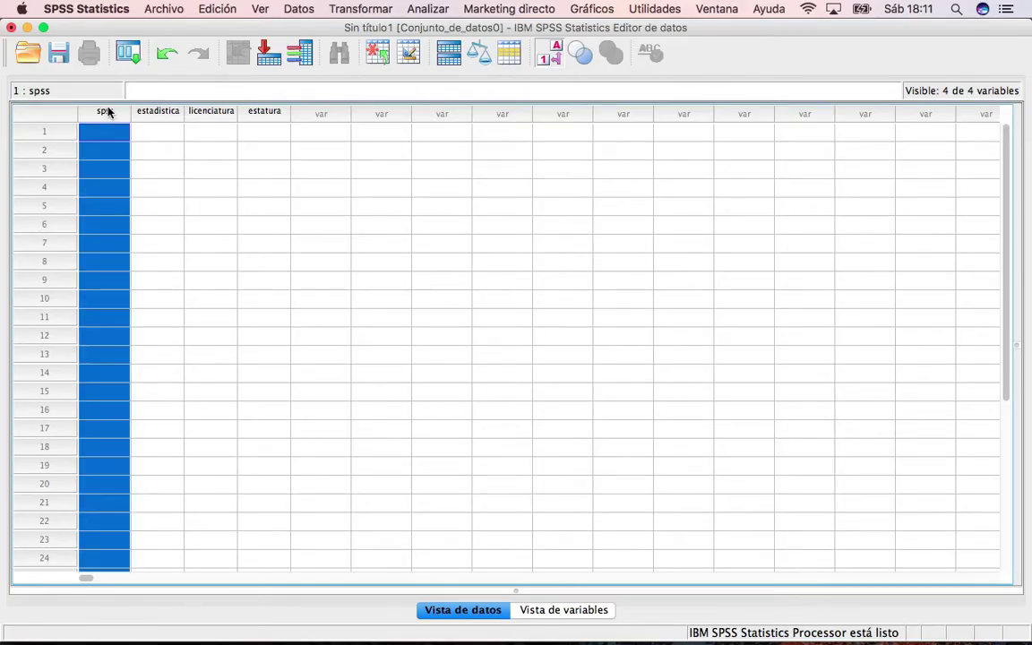
click(158, 114)
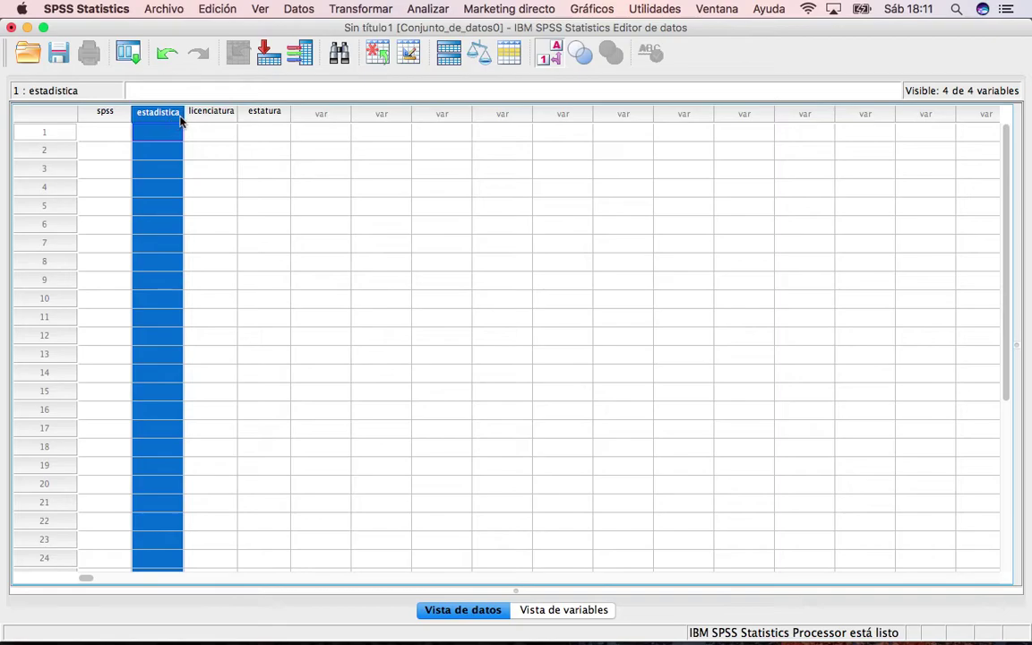
click(214, 115)
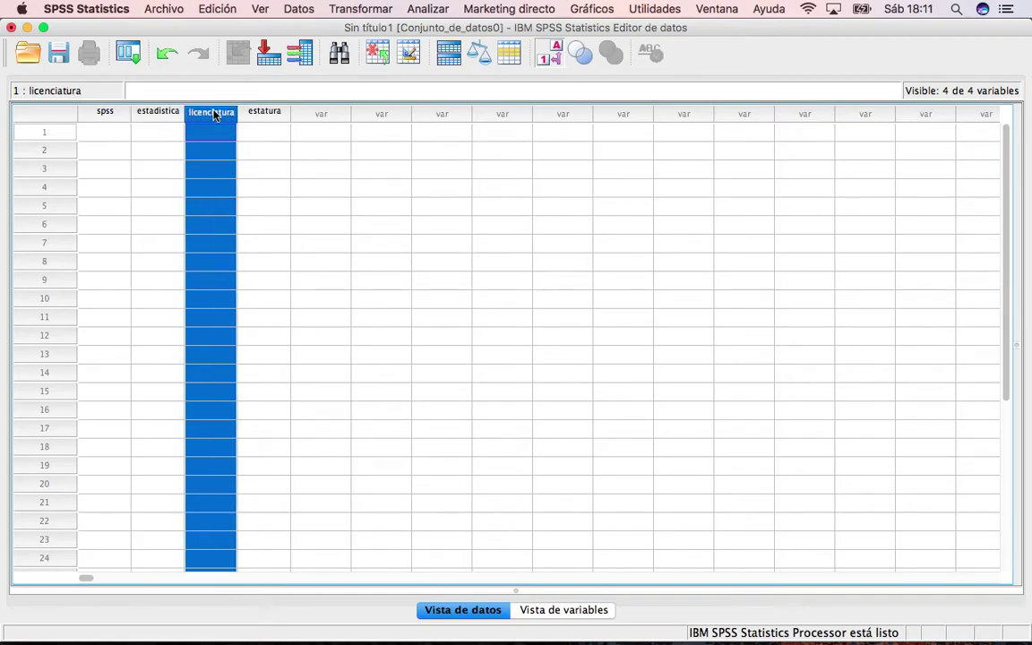
click(267, 117)
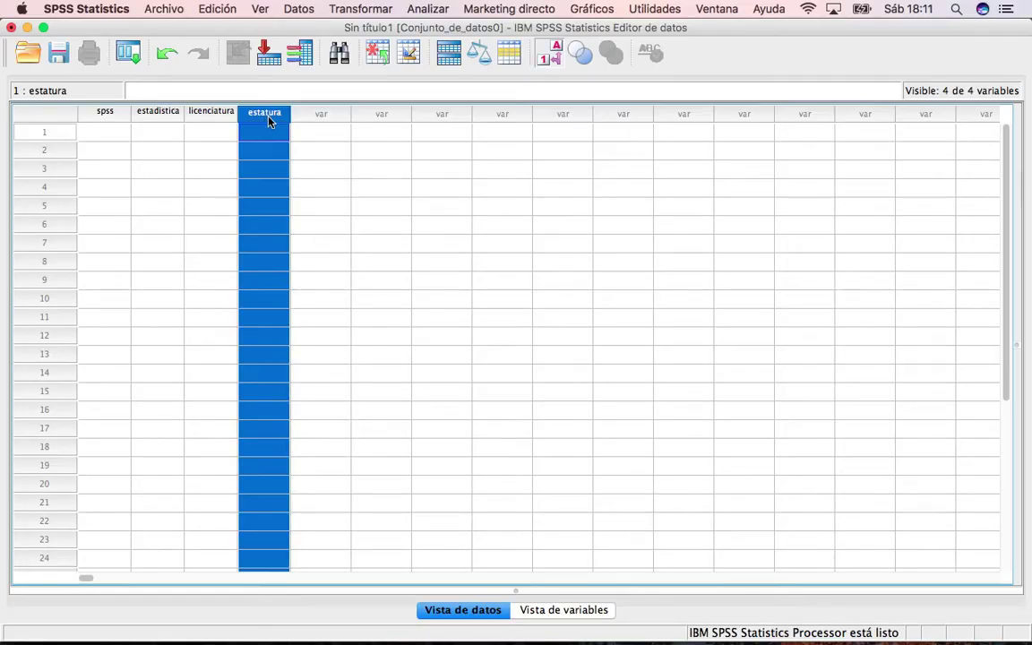
Switch to Excel and copy the coded answers in A2:D19 of the Vista de Datos sheet, without the header row
key(ctrl+Left)
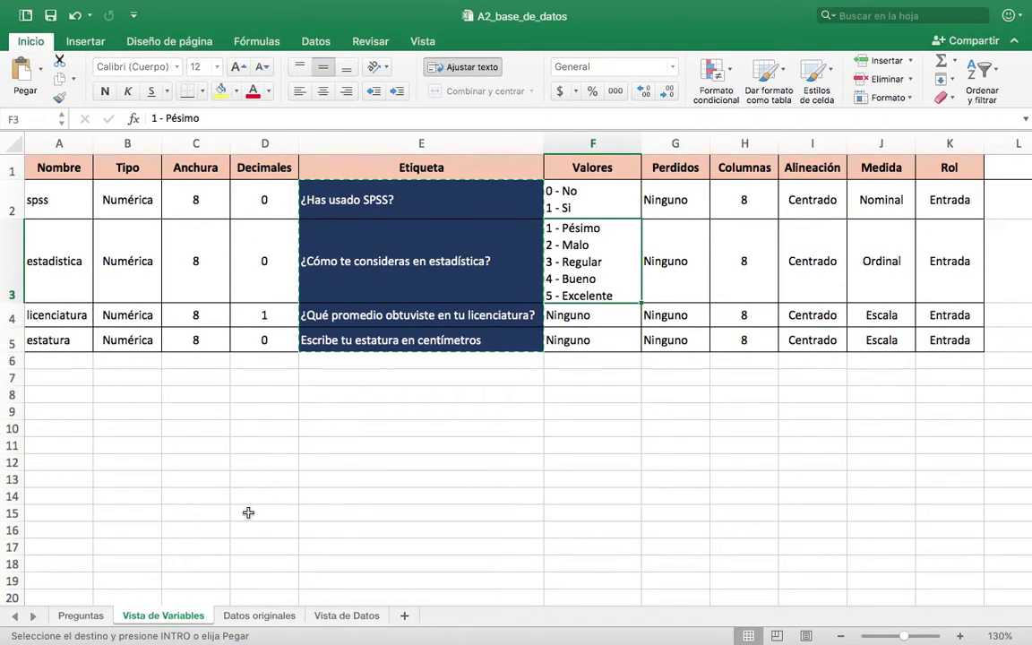
click(258, 615)
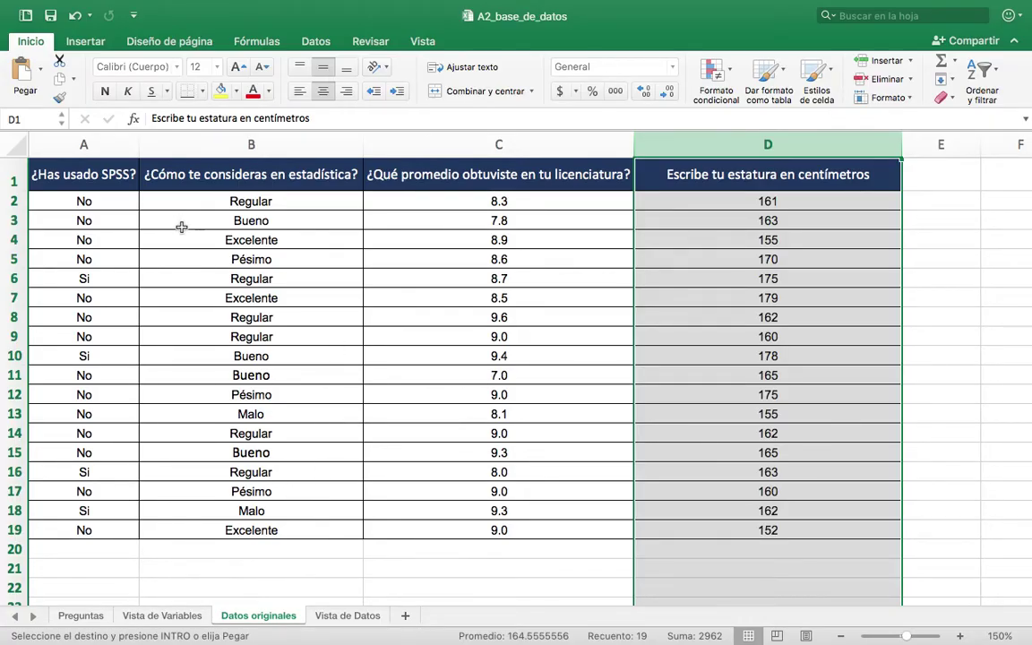
click(347, 615)
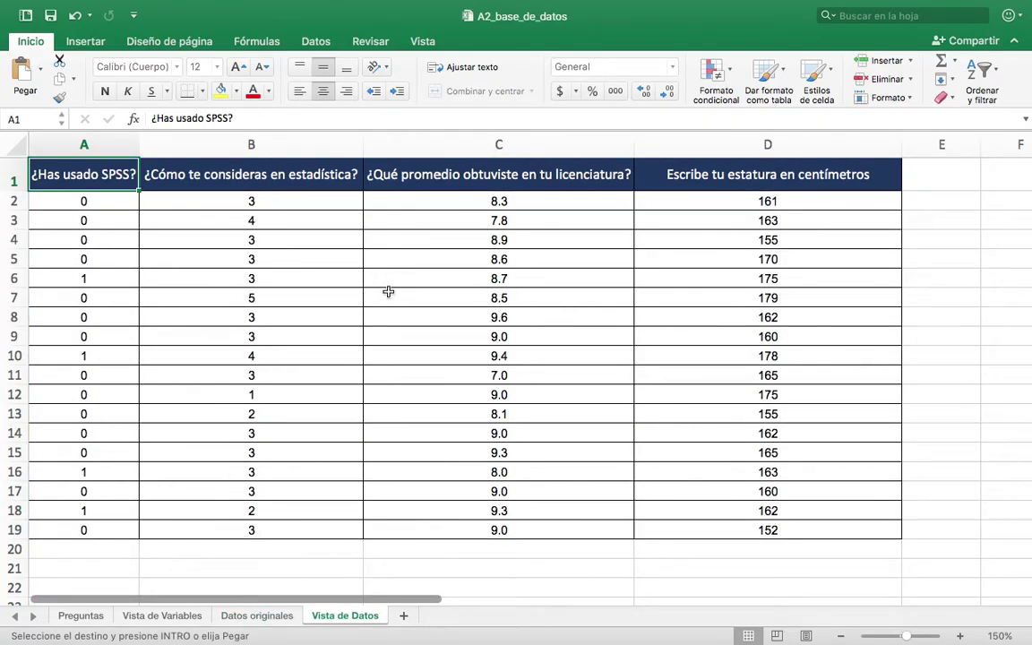
drag(110, 200, 710, 528)
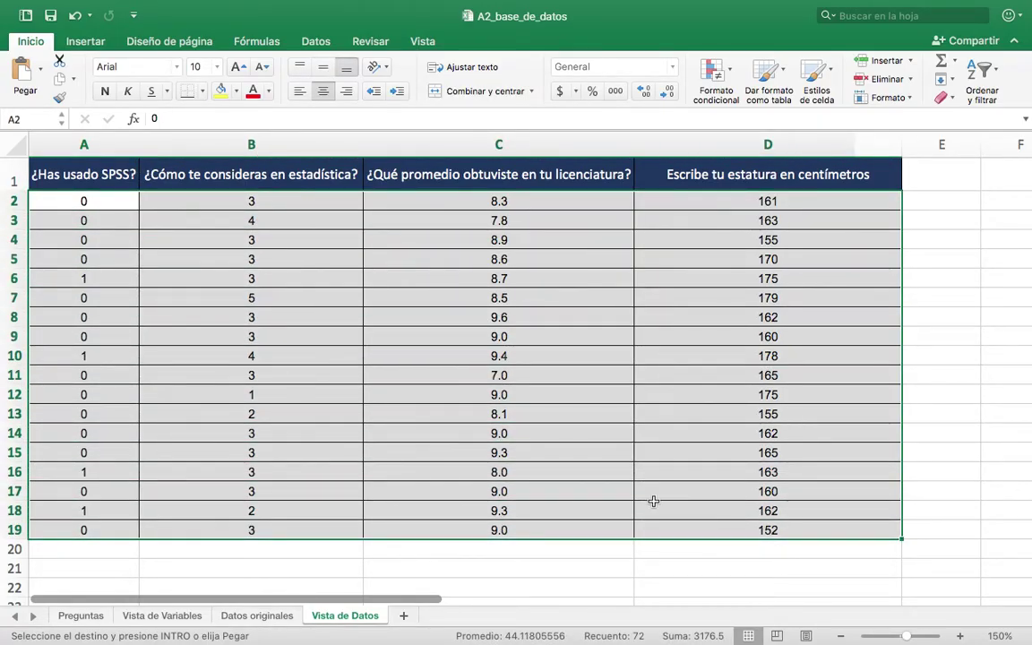
Switch back to SPSS and paste the copied answers into the data view, starting at case 1 of spss
key(super+Tab)
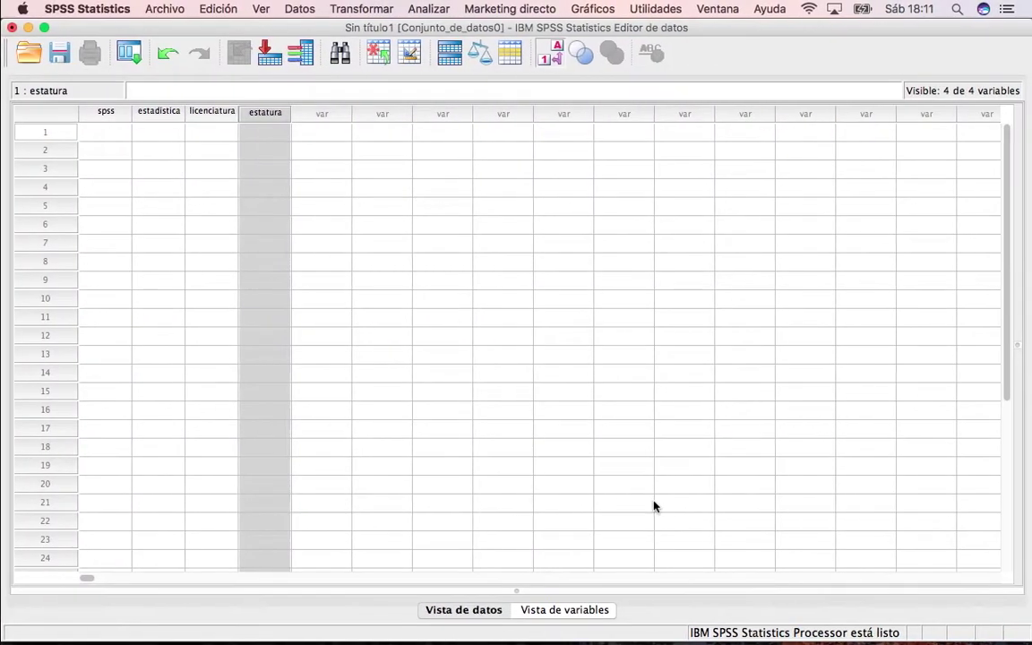
click(117, 134)
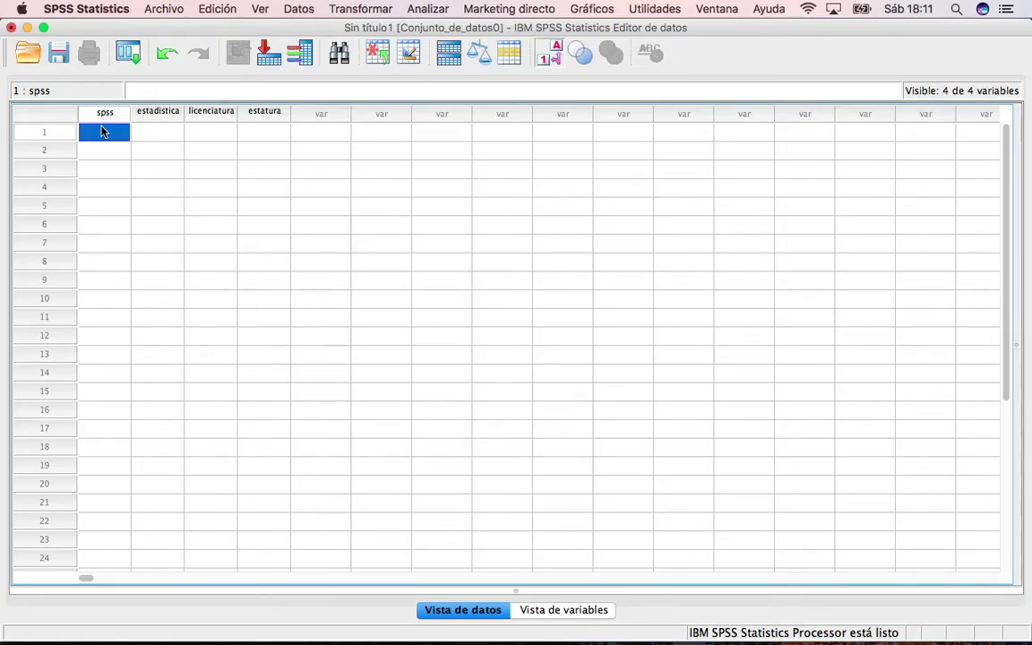
text(No	Regular	8.3	161 No	Bueno	7.8	163 No	Regular	8.9	155 No	Regular	8.6	170 Si	Regular	8.7	175 No	Excelente	8.5	179 No	Regular	9.6	162 No	Regular	9.0	160 Si	Bueno	9.4	178 No	Regular	7.0	165 No	Pésimo	9.0	175 No	Malo	8.1	155 No	Regular	9.0	162 No	Regular	9.3	165 Si	Regular	8.0	163 No	Regular	9.0	160 Si	Malo	9.3	162 No	Regular	9.0	152)
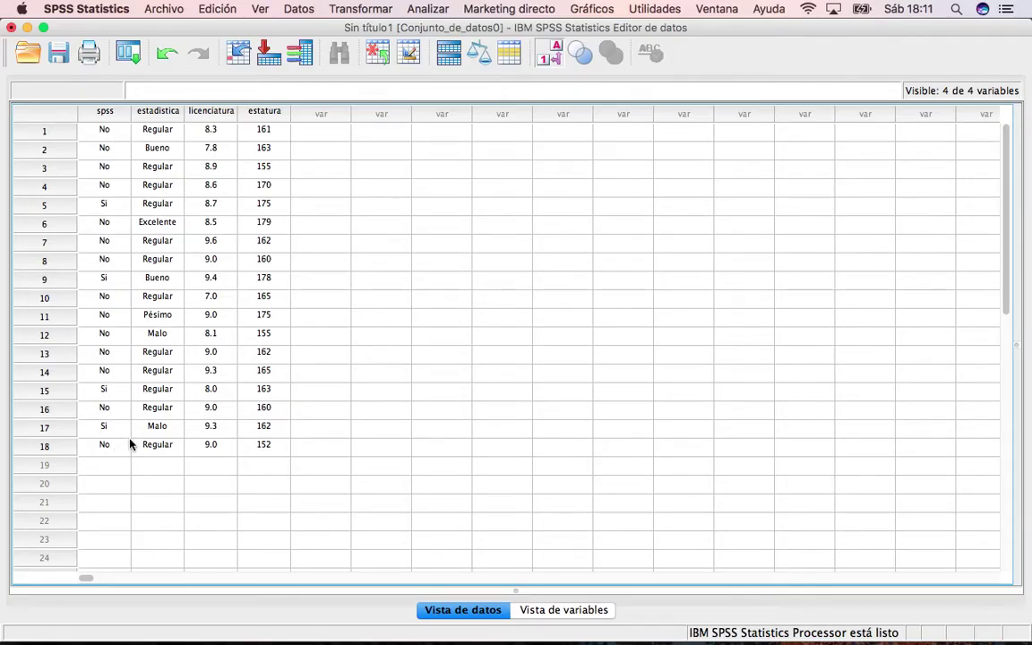
Toggle the data display between numeric codes and value labels to compare both, leaving the value labels shown
click(554, 57)
click(552, 59)
click(549, 60)
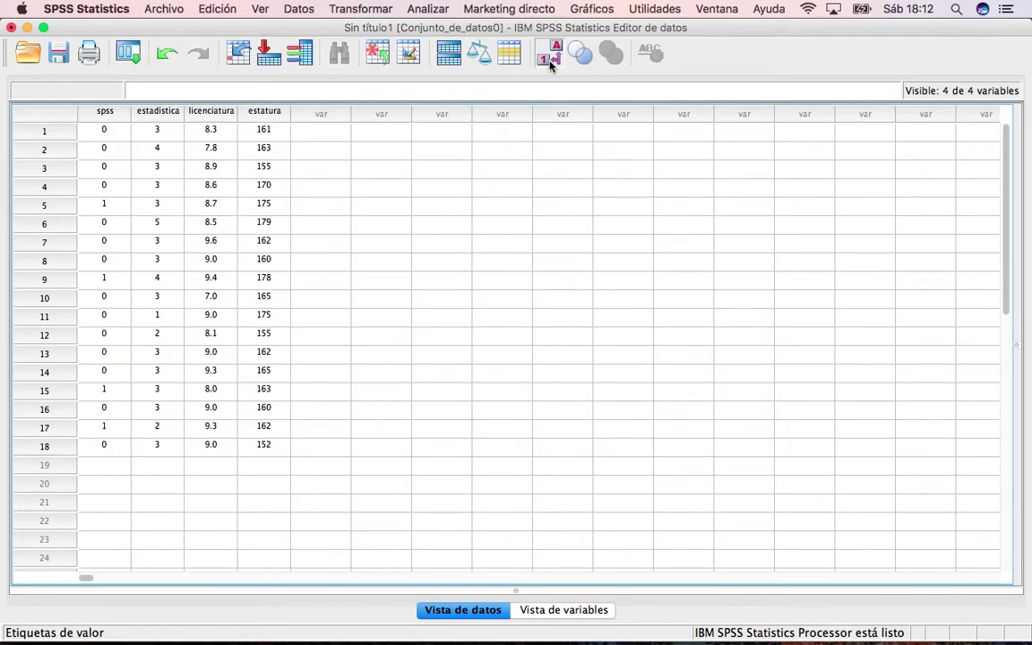
click(548, 60)
click(550, 59)
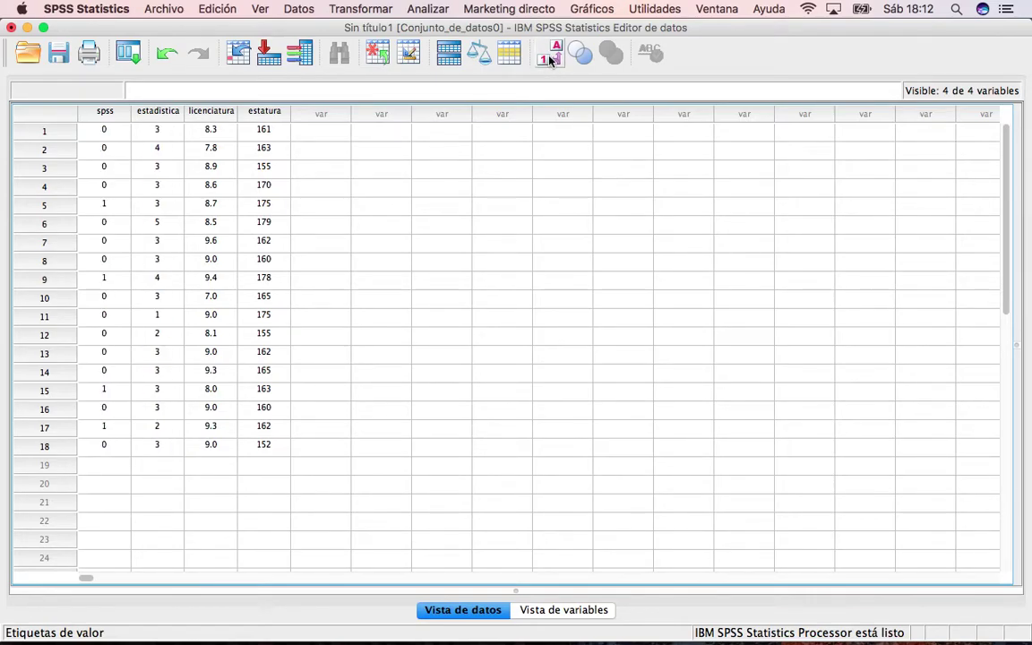
click(546, 59)
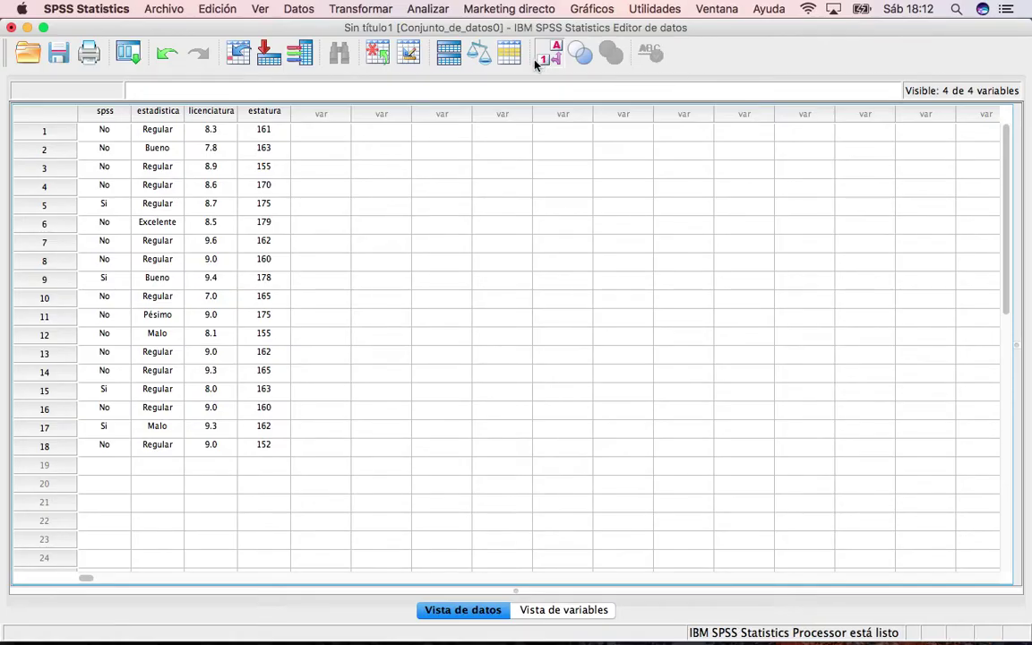
Show the numeric codes once more, restore the value labels, and select the spss column
click(537, 63)
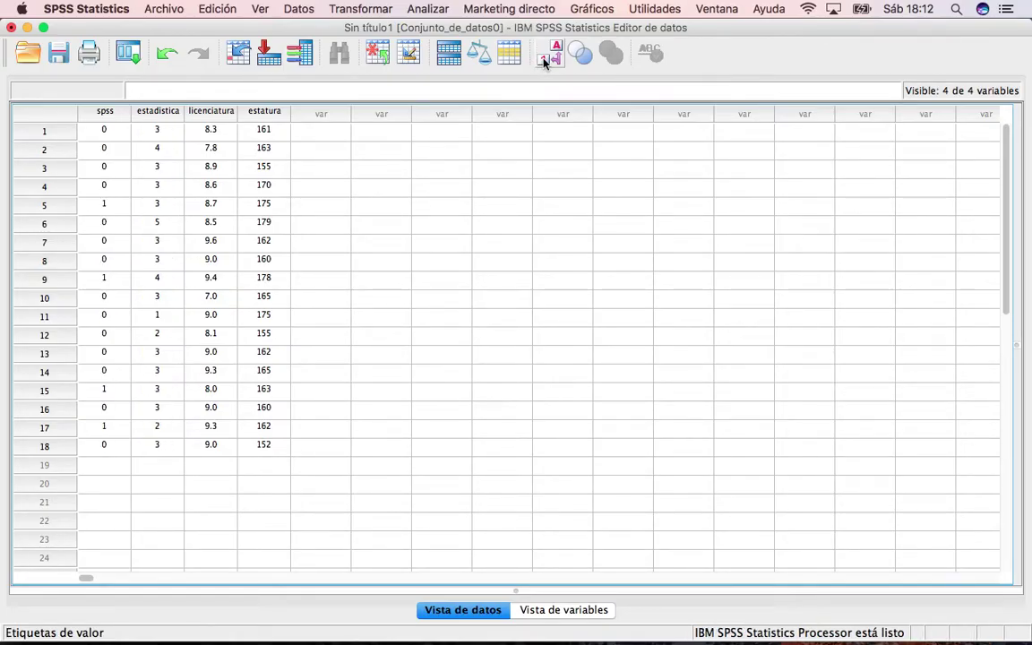
click(543, 59)
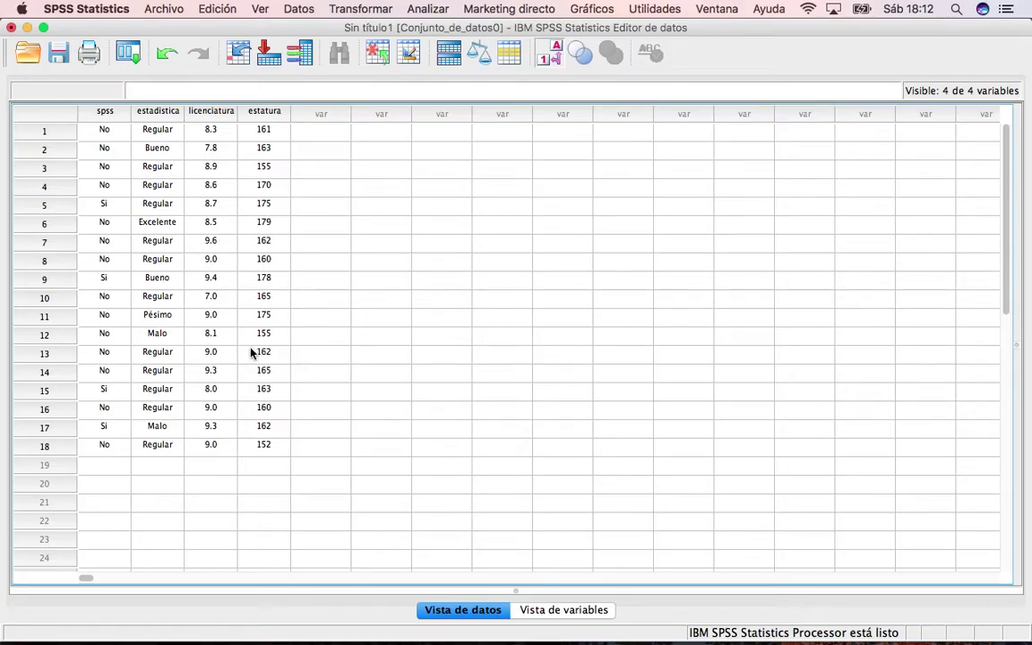
click(106, 111)
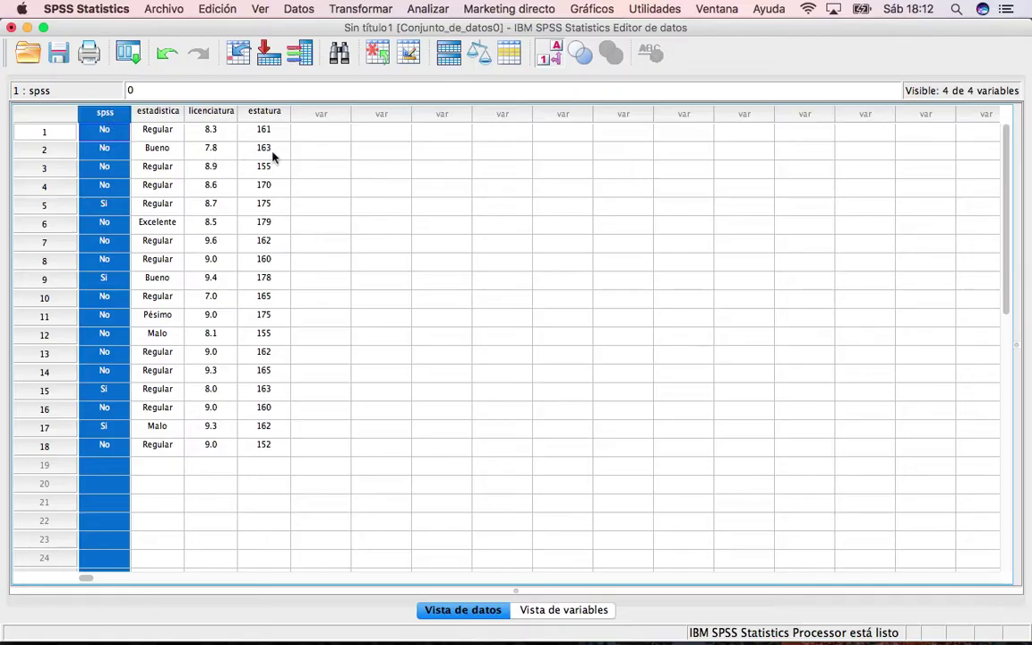
Set up a Frequencies analysis of ¿Has usado SPSS? [spss] with the mode (Moda) as its only statistic
click(430, 11)
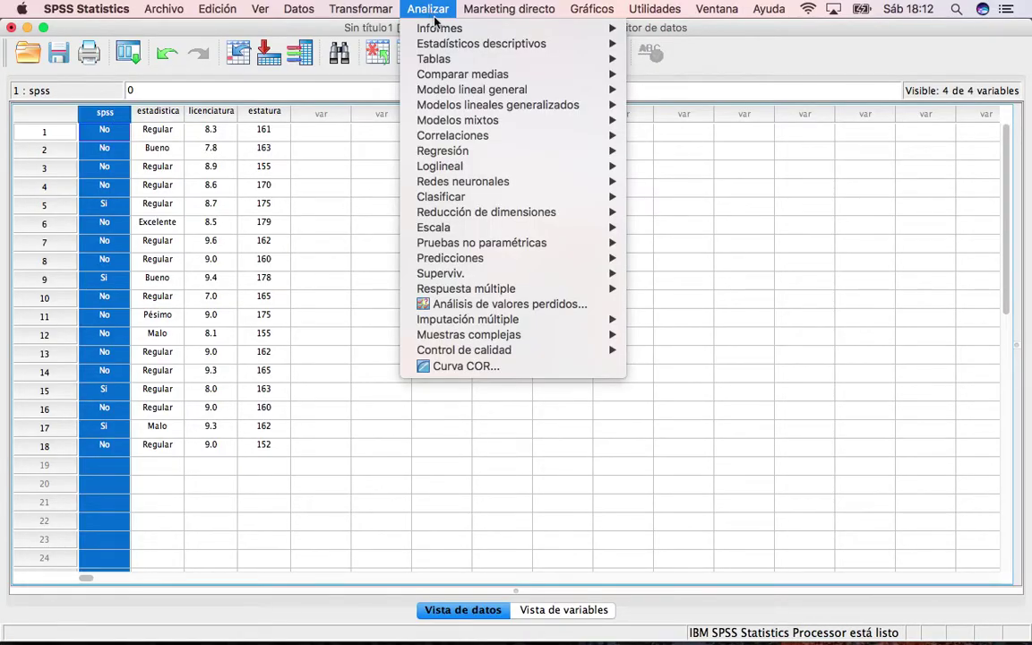
mouse_move(453, 48)
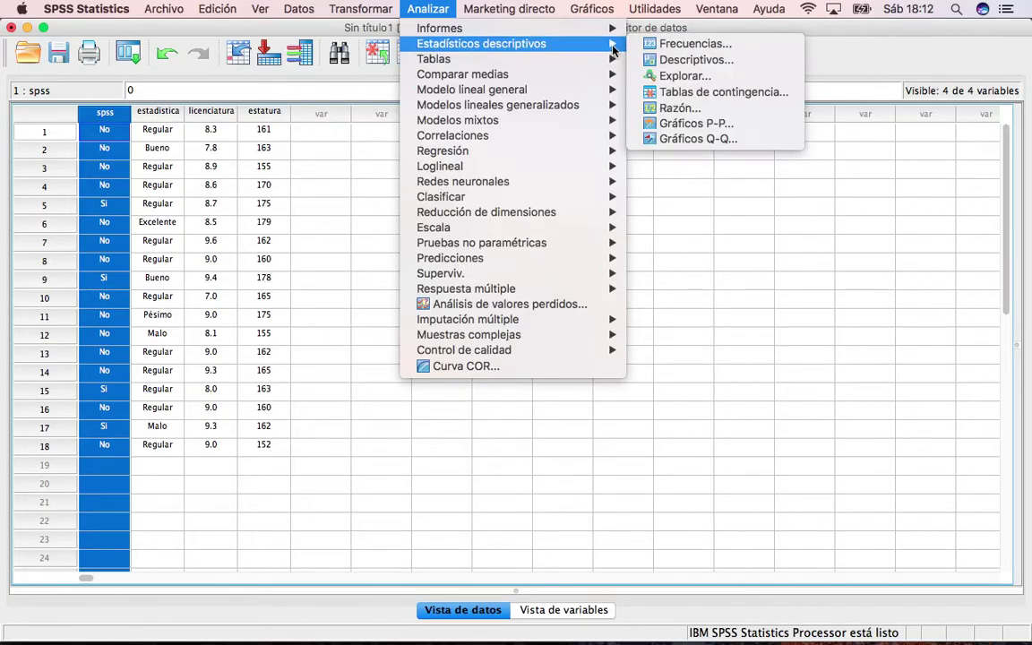
click(665, 45)
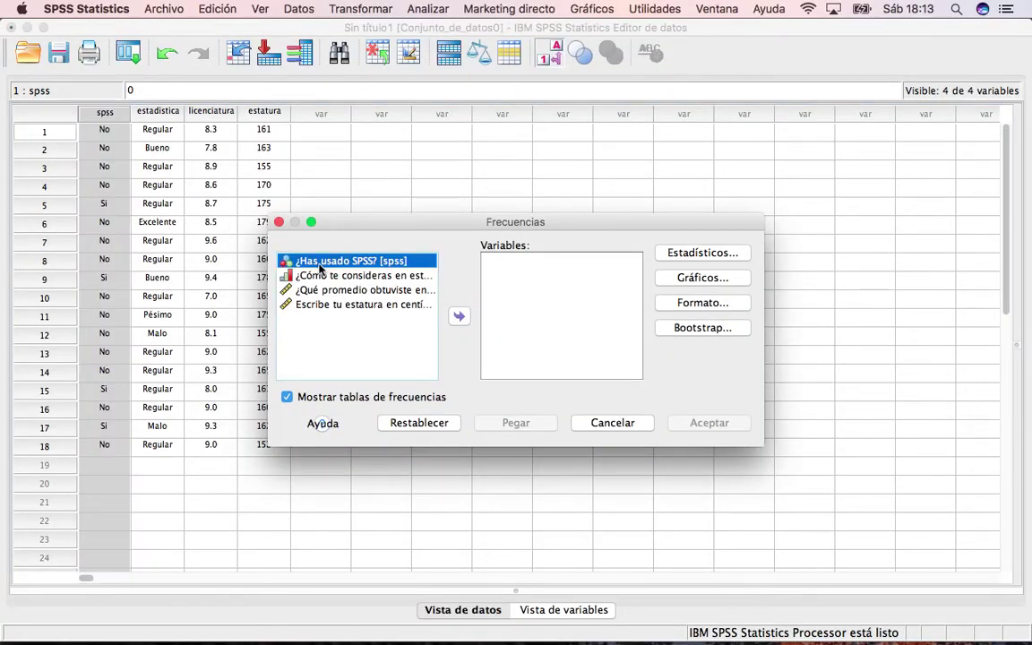
drag(295, 261, 527, 285)
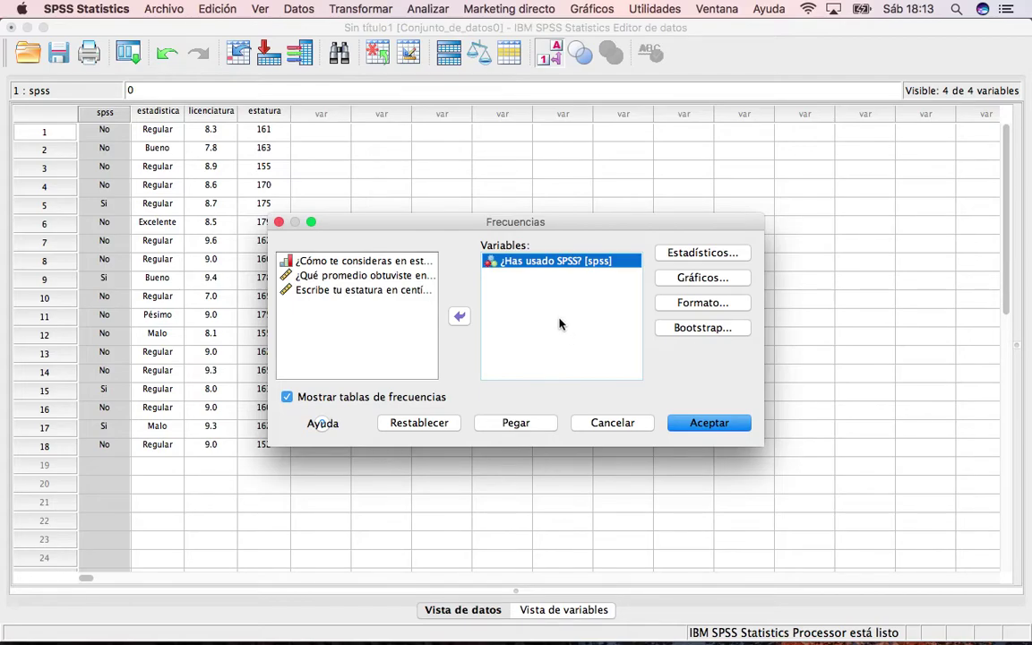
click(697, 255)
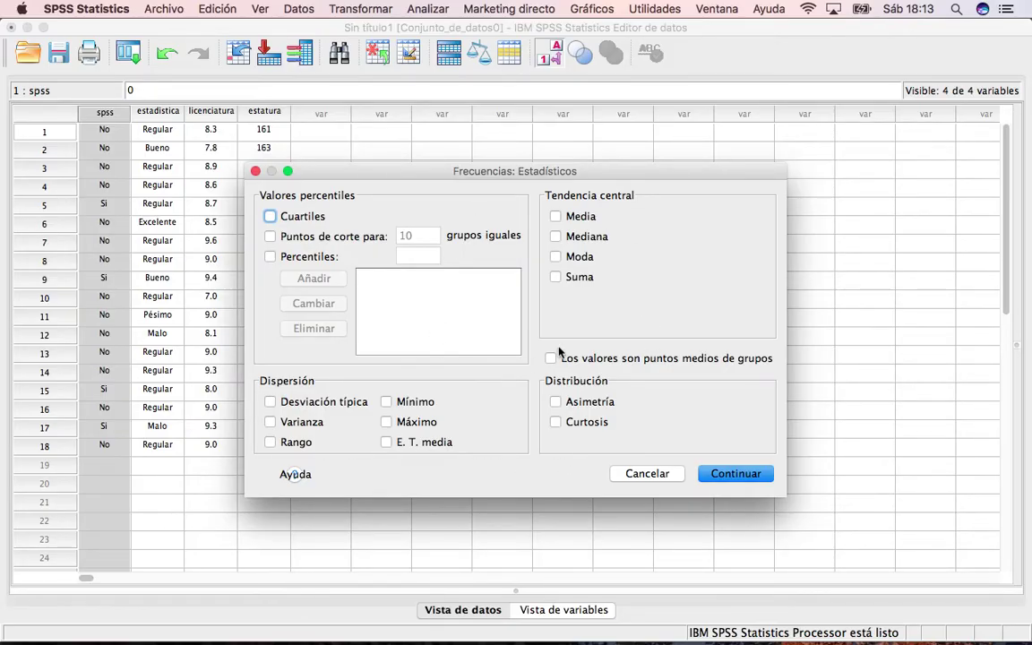
click(555, 257)
click(727, 478)
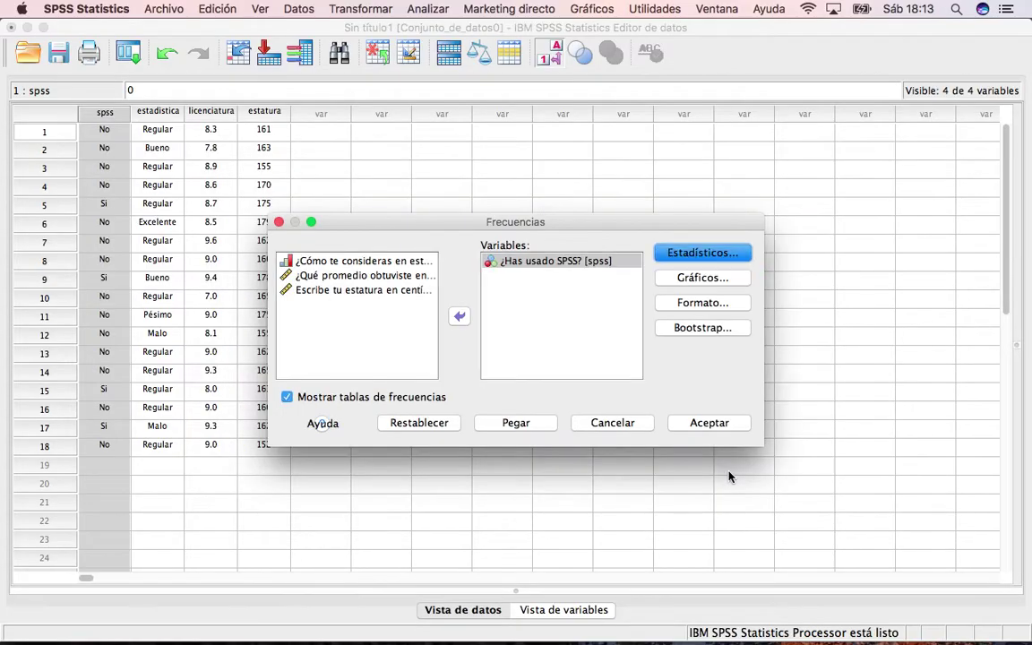
Add a pie chart based on frequencies to the spss analysis and run it
click(722, 281)
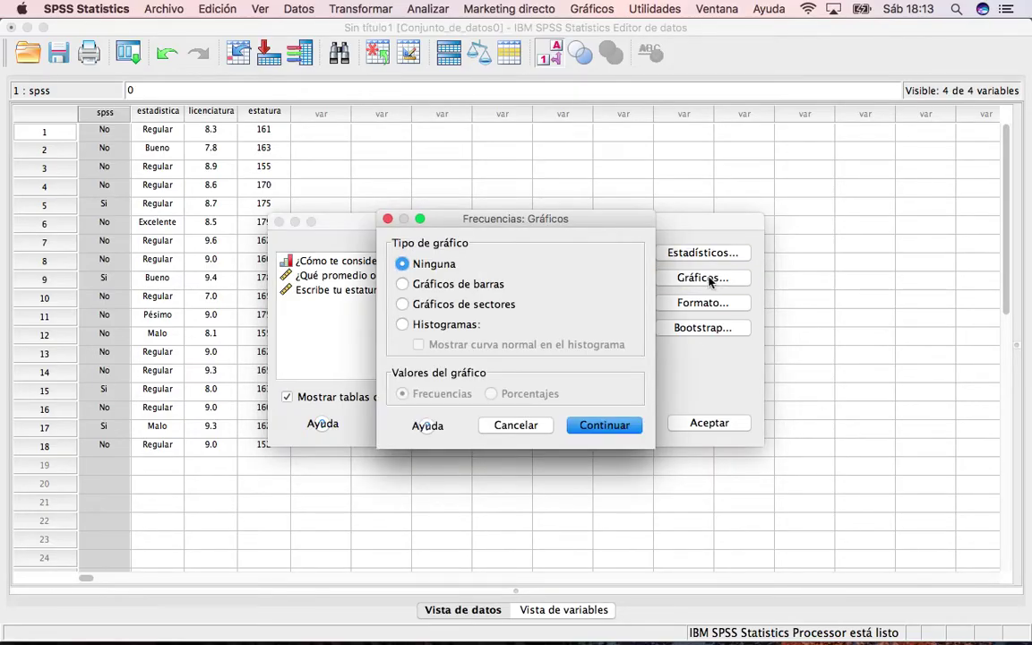
click(404, 304)
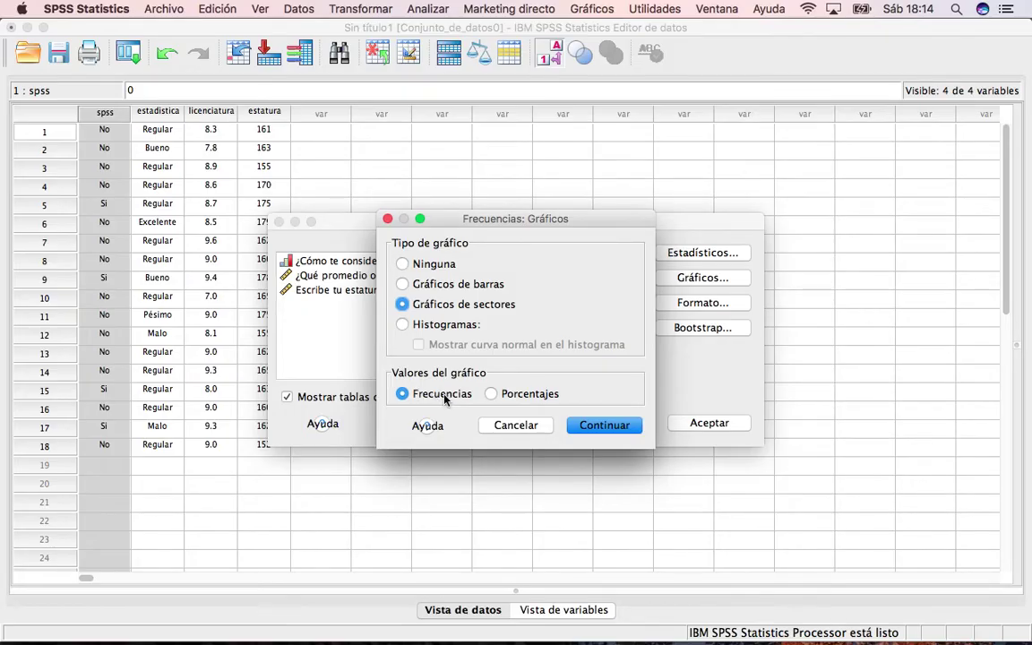
click(592, 427)
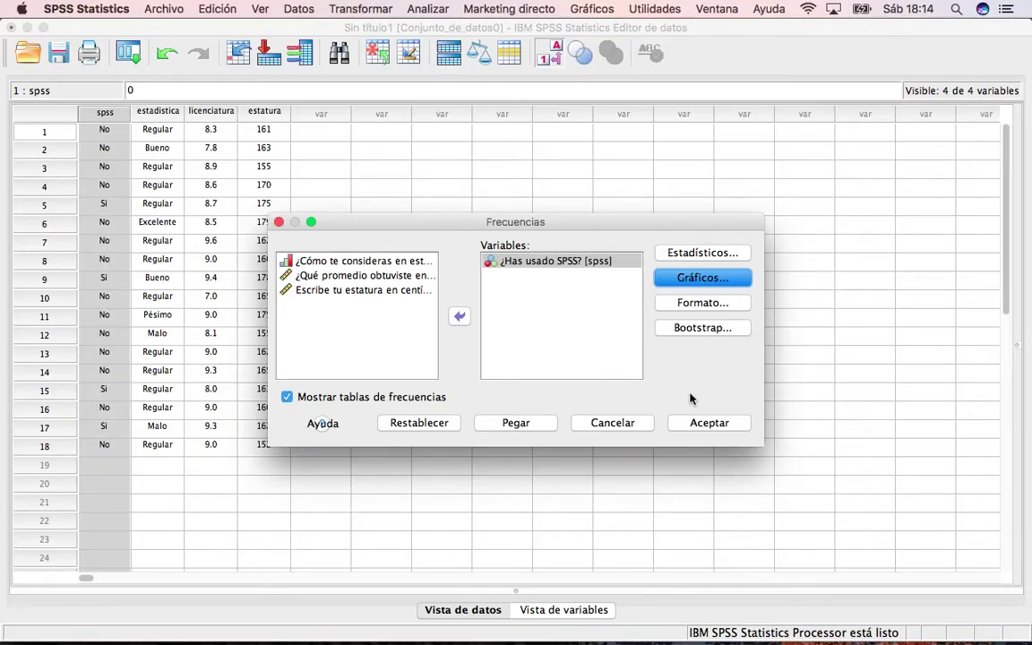
click(732, 426)
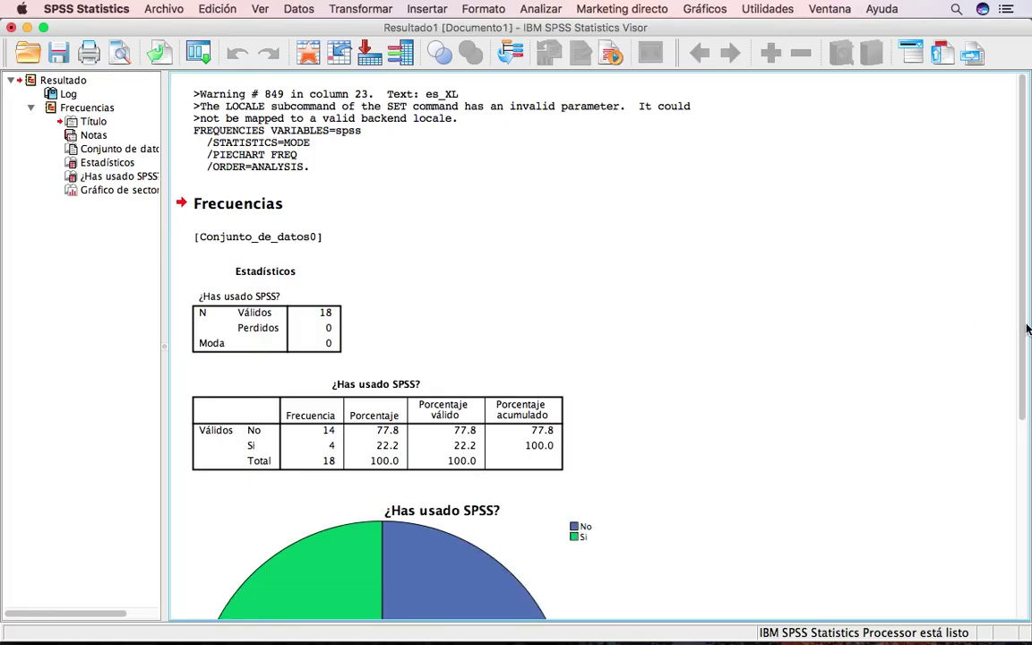
Examine the Estadísticos table, look up the spss value codes in Excel's Vista de Variables sheet, and return to the SPSS output
scroll(1015, 344, down, 5)
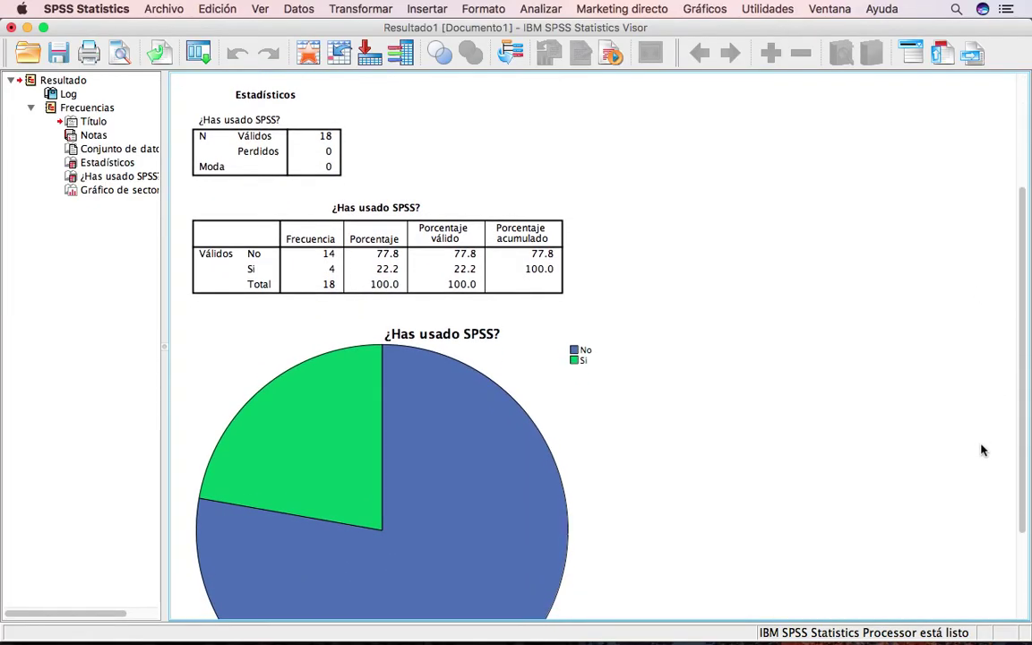
click(300, 128)
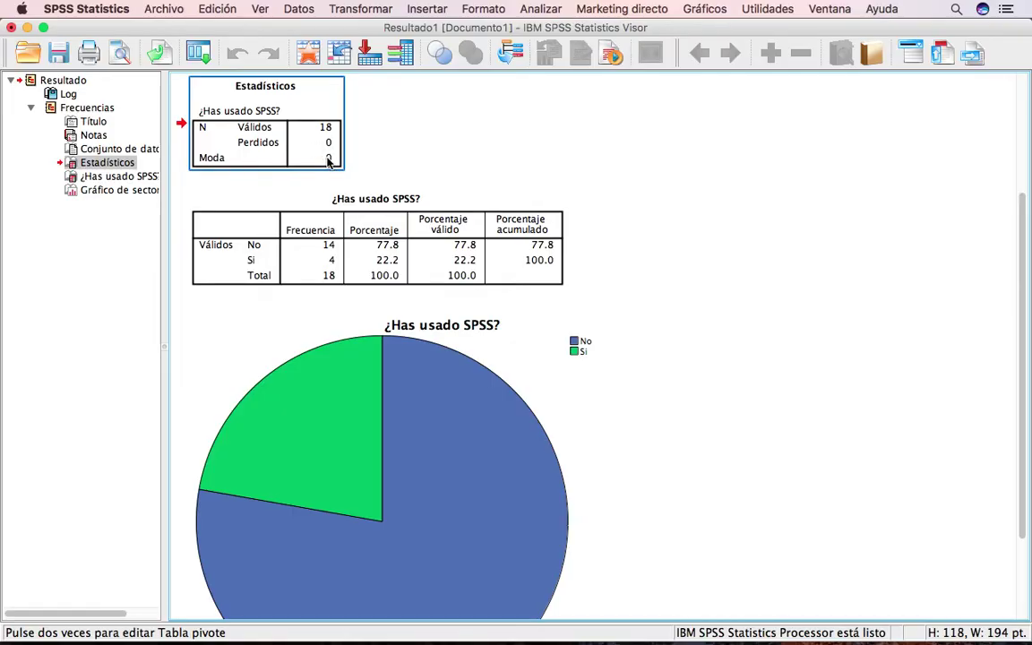
key(ctrl+Left)
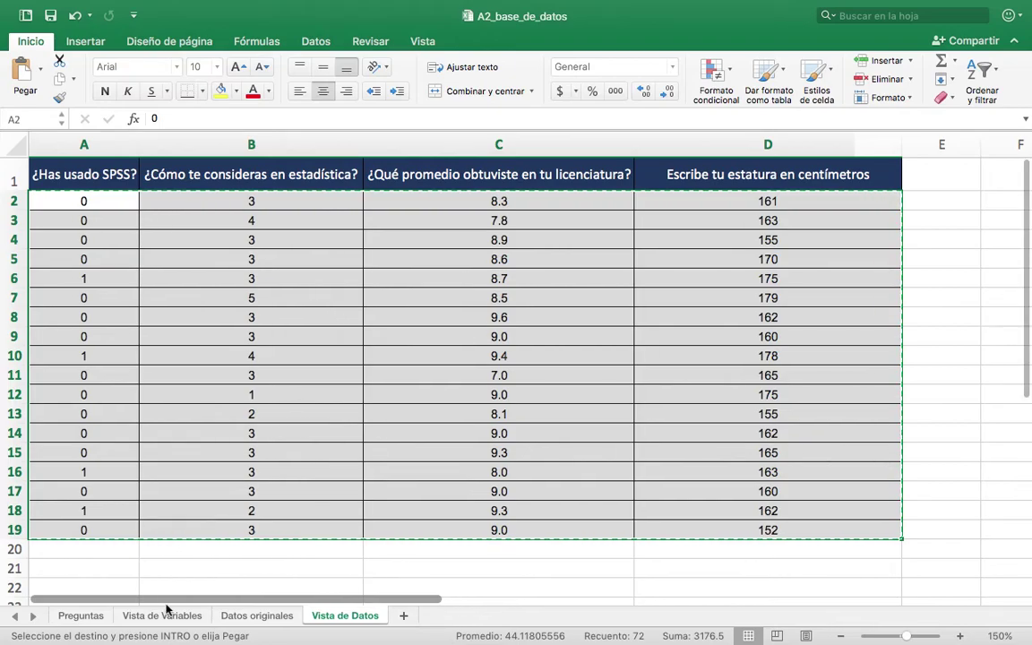
click(195, 616)
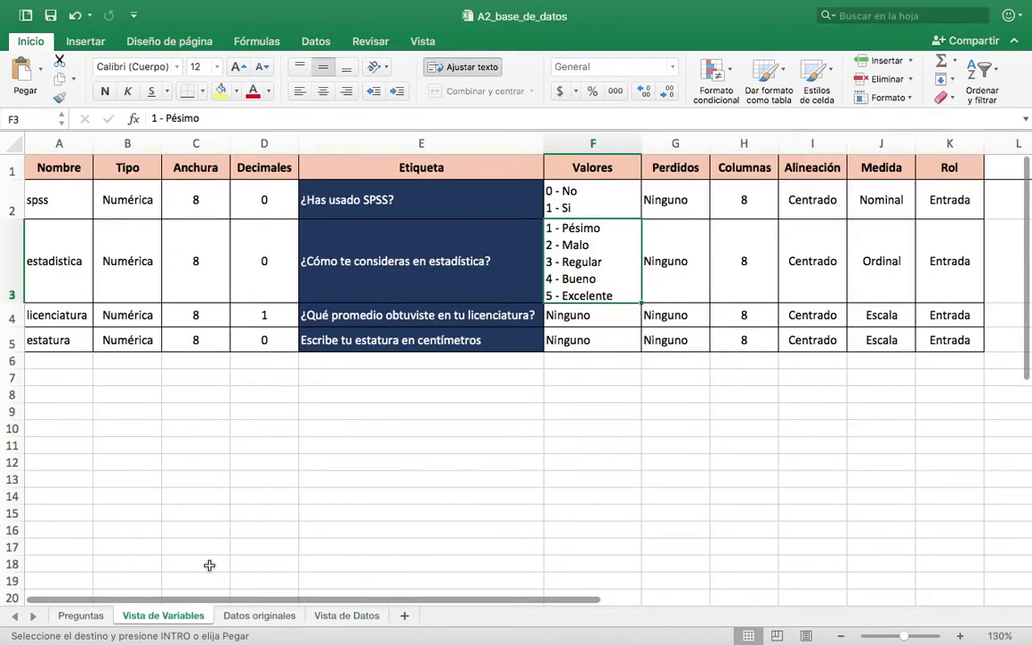
click(581, 197)
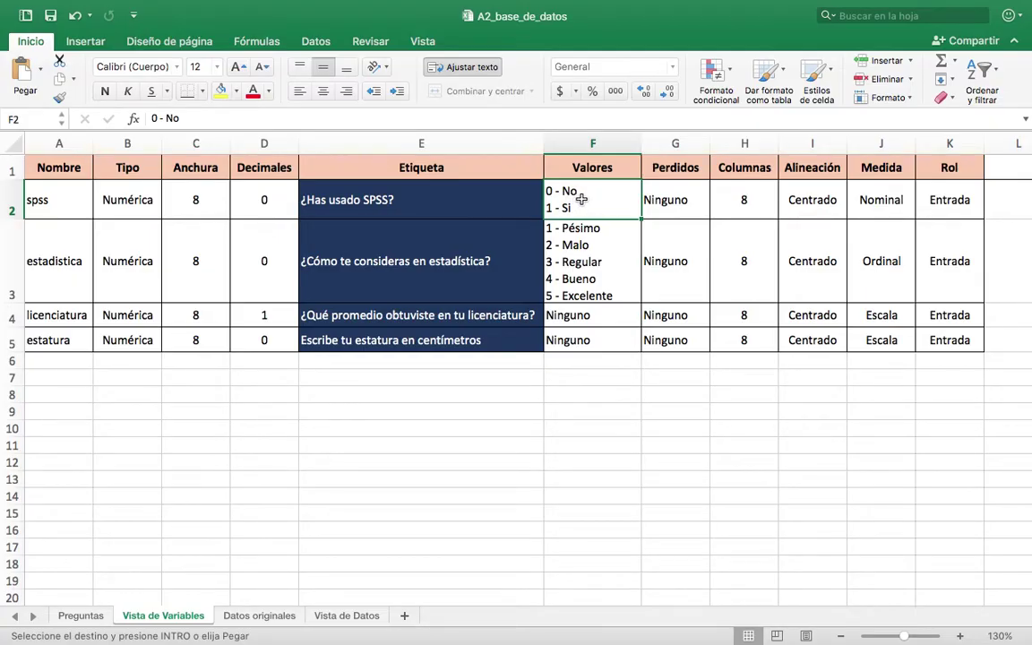
key(ctrl+Right)
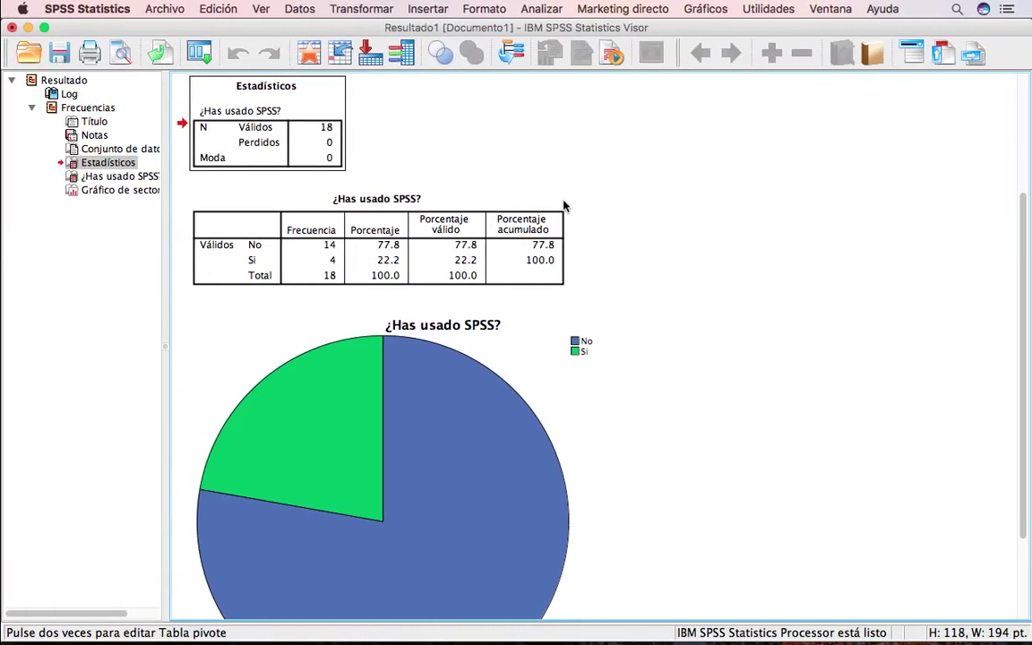
Examine the frequency table and the pie chart for ¿Has usado SPSS? in the output
click(473, 210)
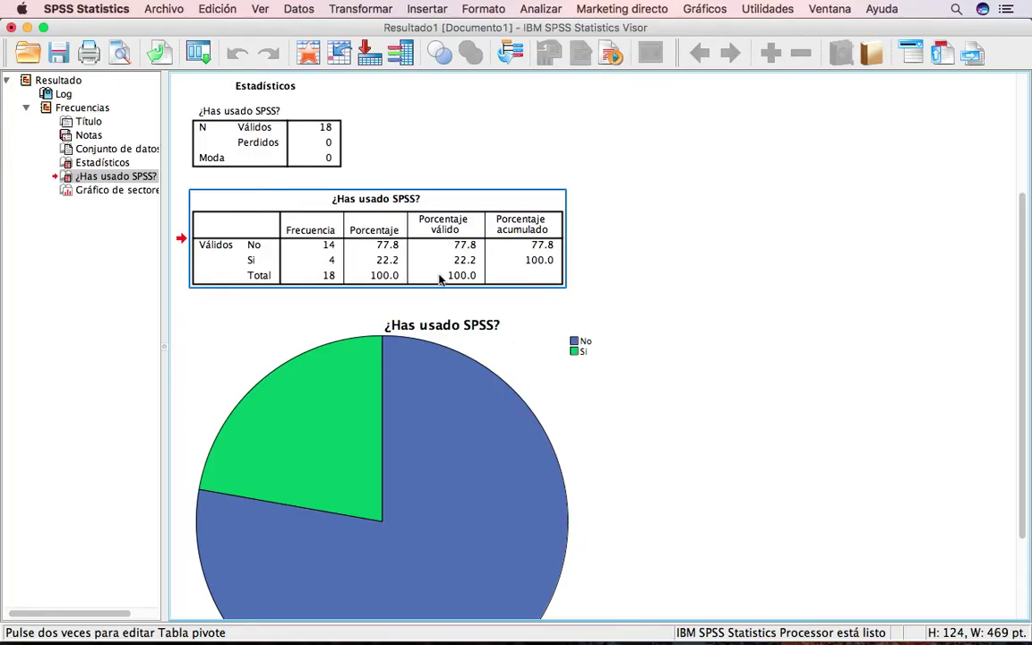
click(714, 275)
scroll(1019, 385, down, 1)
scroll(1020, 386, down, 5)
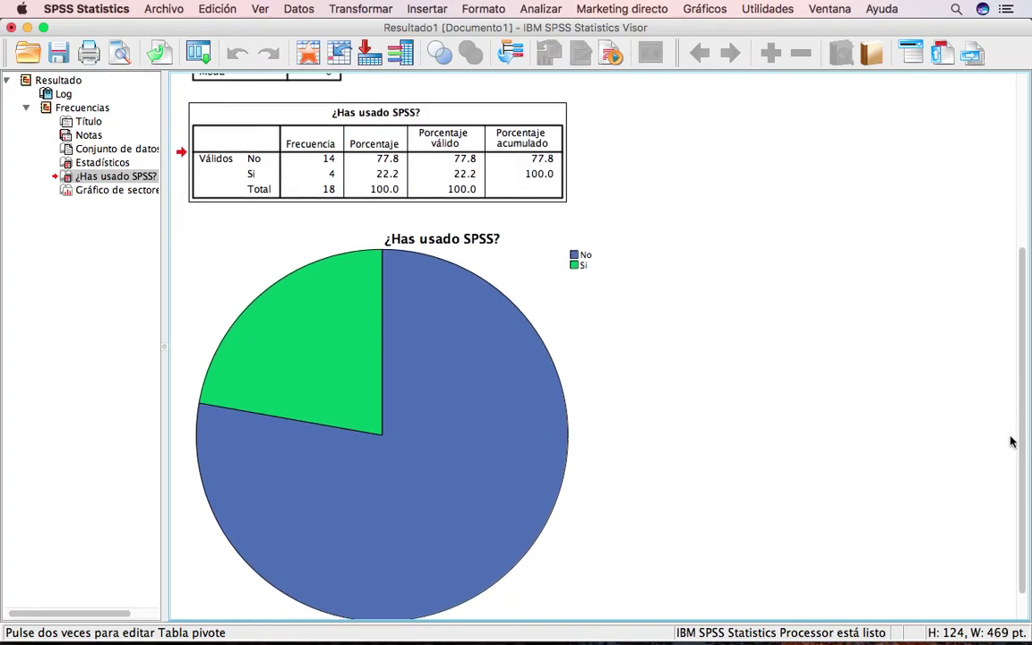
click(463, 357)
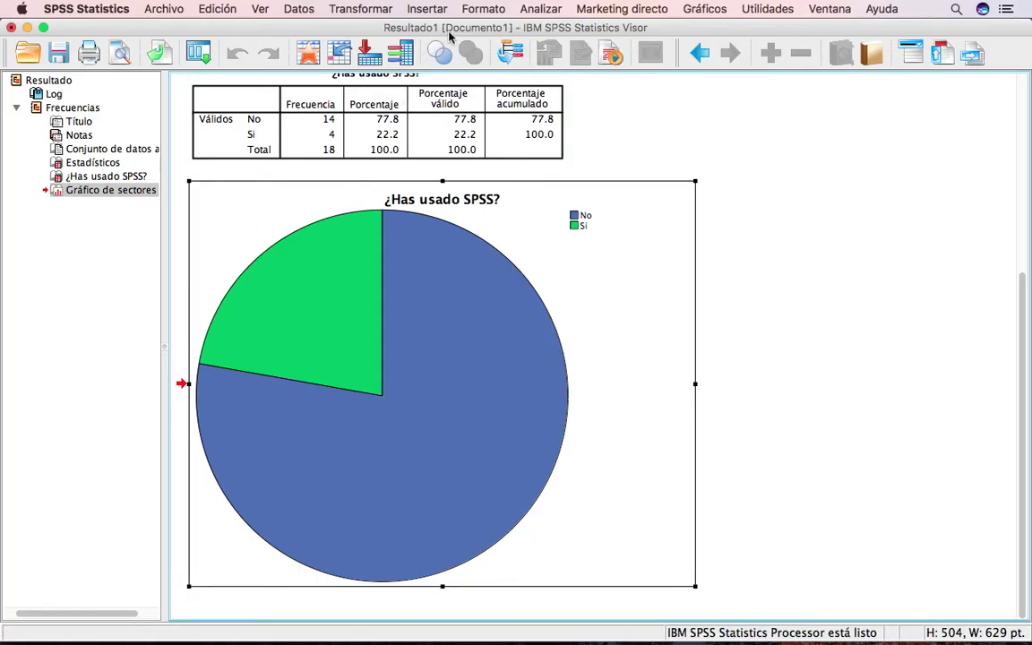
Reopen the Frequencies analysis, reset its settings, and choose ¿Cómo te consideras en estadística? as the variable
click(543, 11)
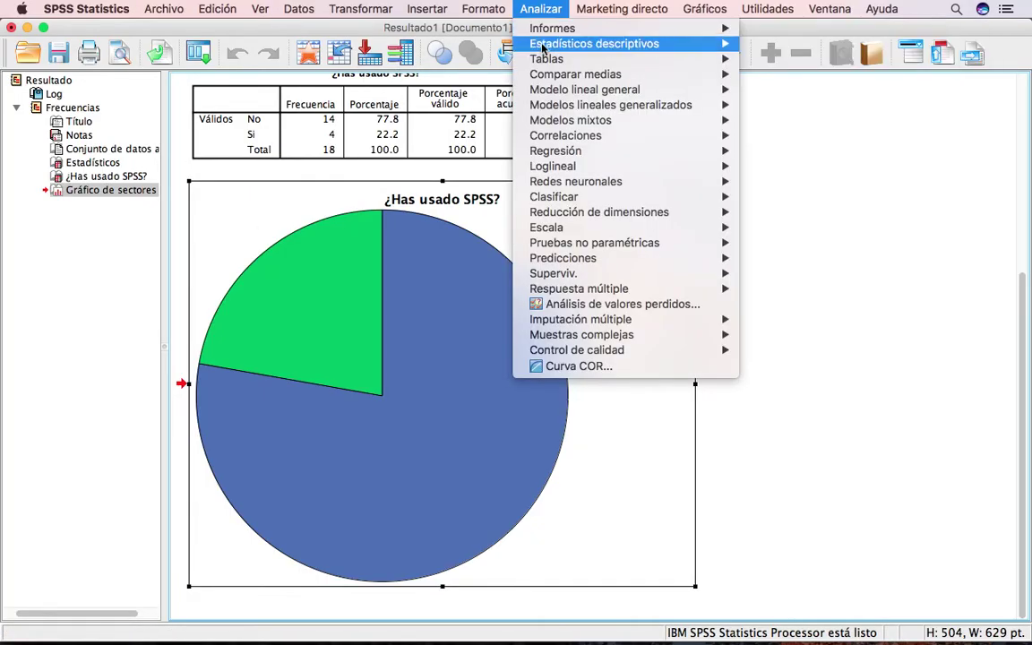
mouse_move(724, 59)
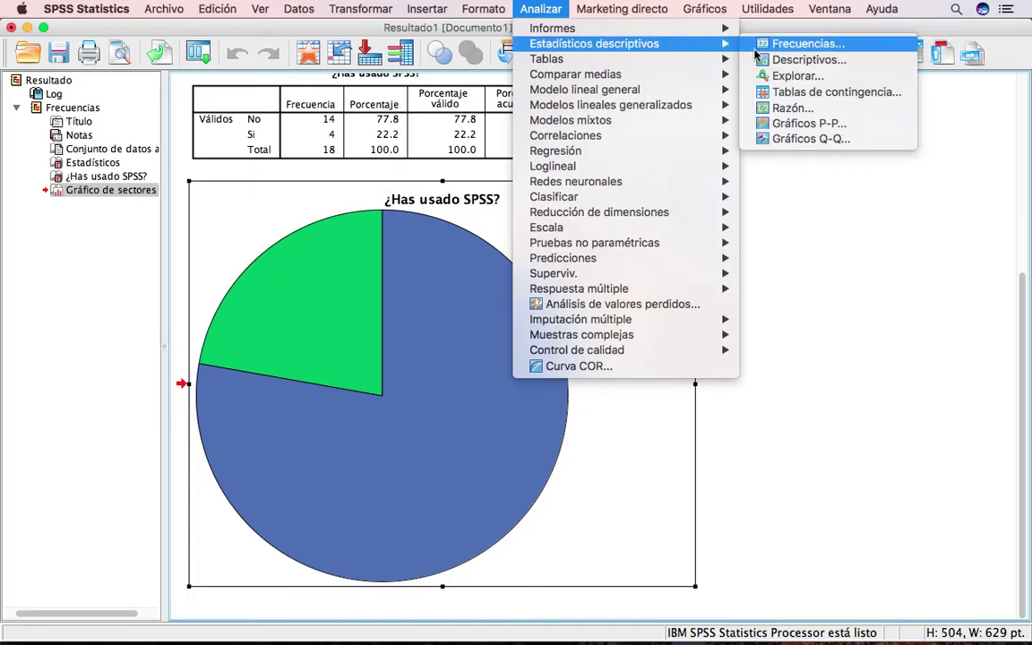
click(846, 46)
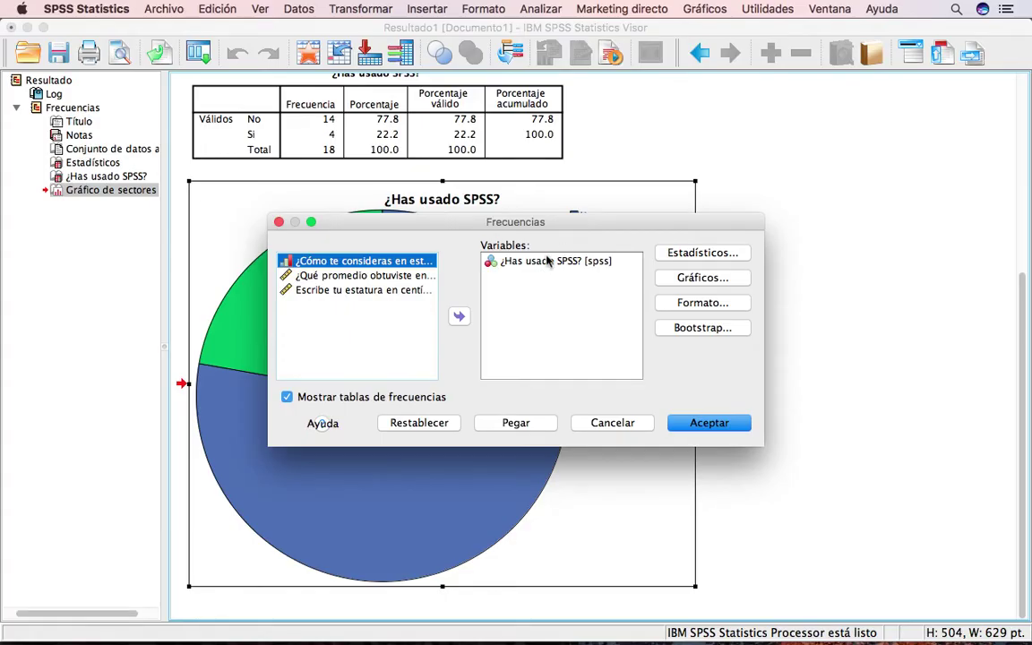
click(421, 425)
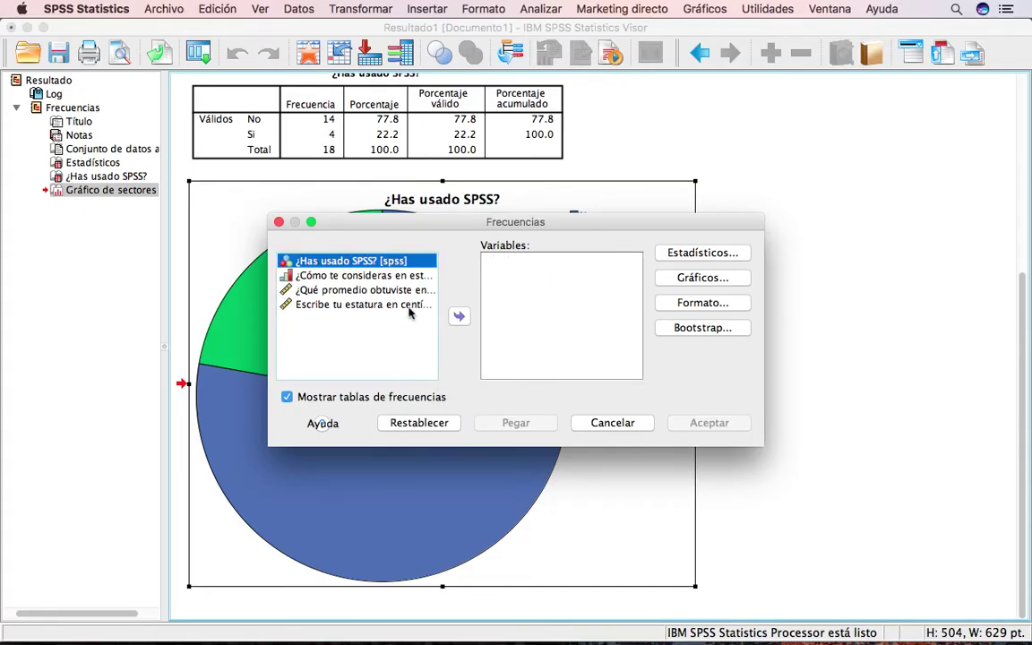
click(357, 276)
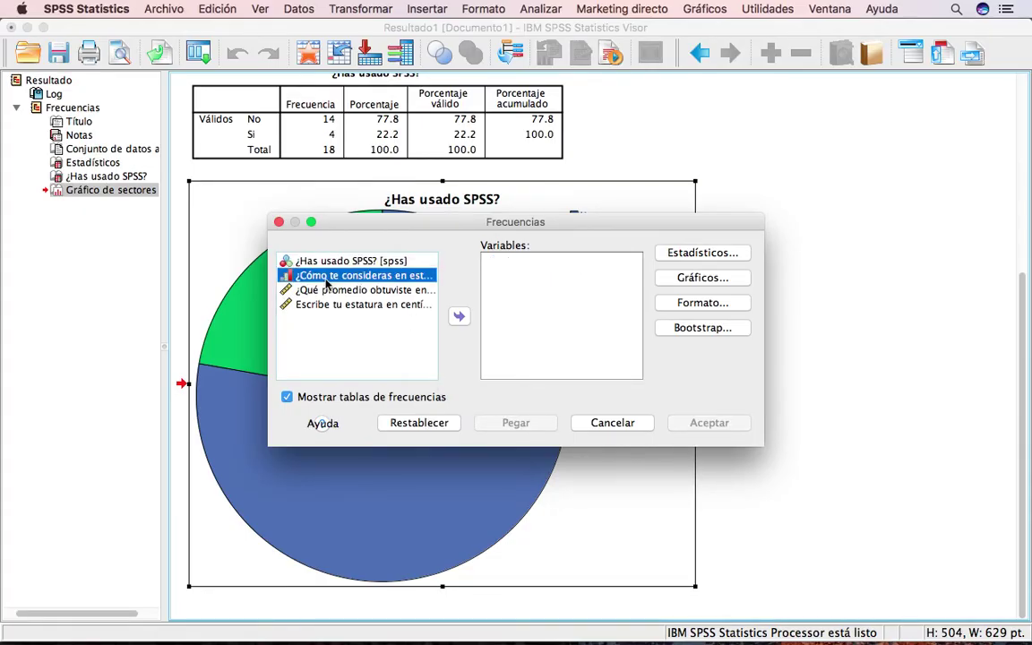
drag(330, 281, 530, 293)
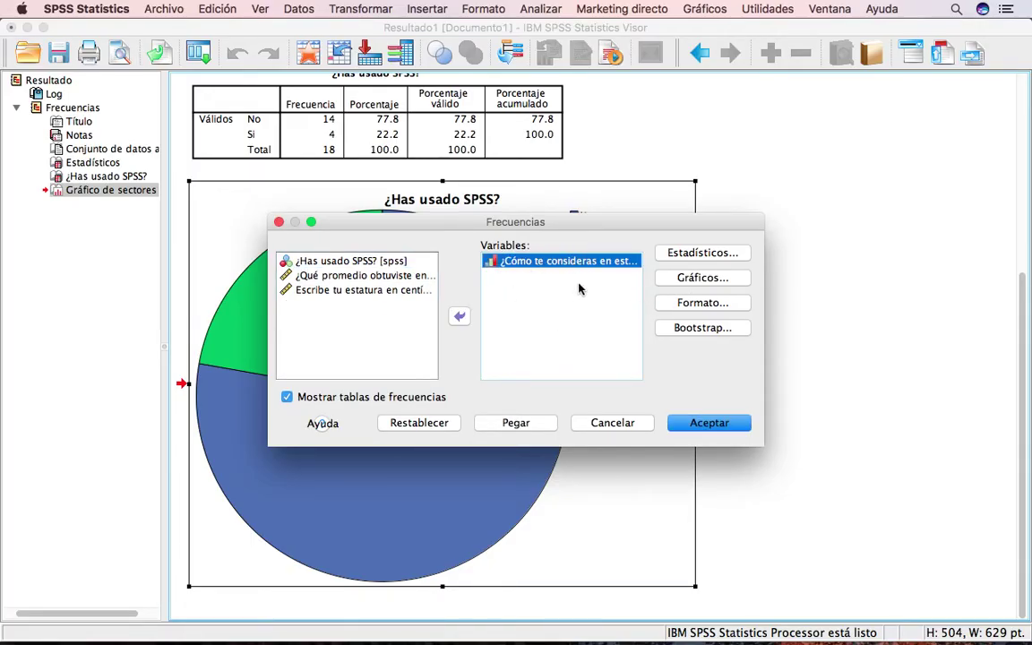
Request the median (Mediana) and mode (Moda) for the estadistica variable
click(690, 256)
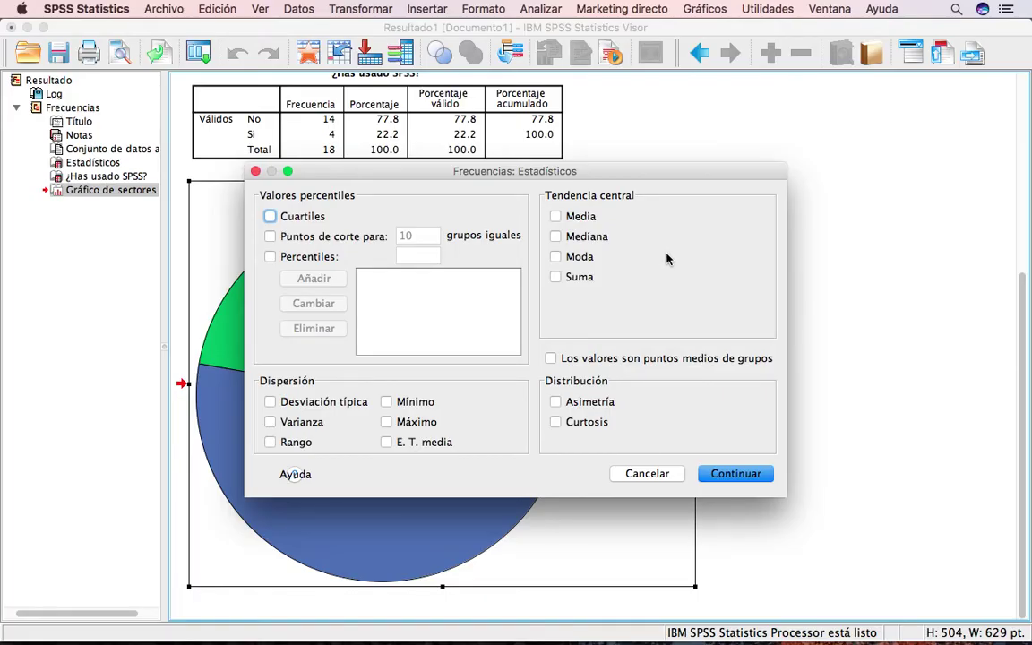
click(555, 237)
click(555, 257)
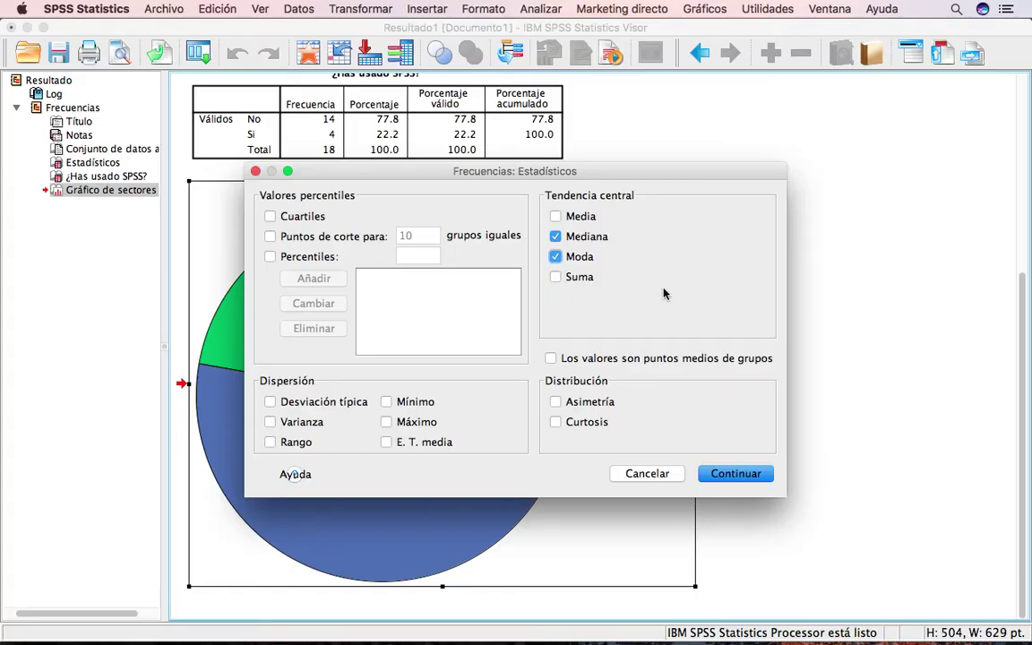
click(720, 476)
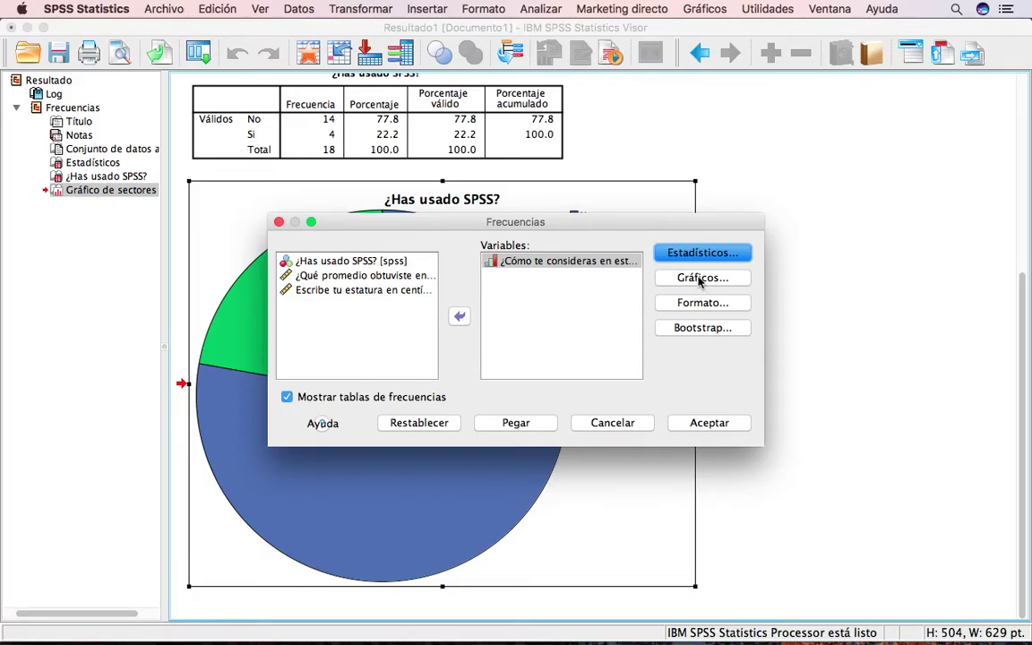
Add a bar chart based on frequencies to the estadistica analysis and run it
click(701, 279)
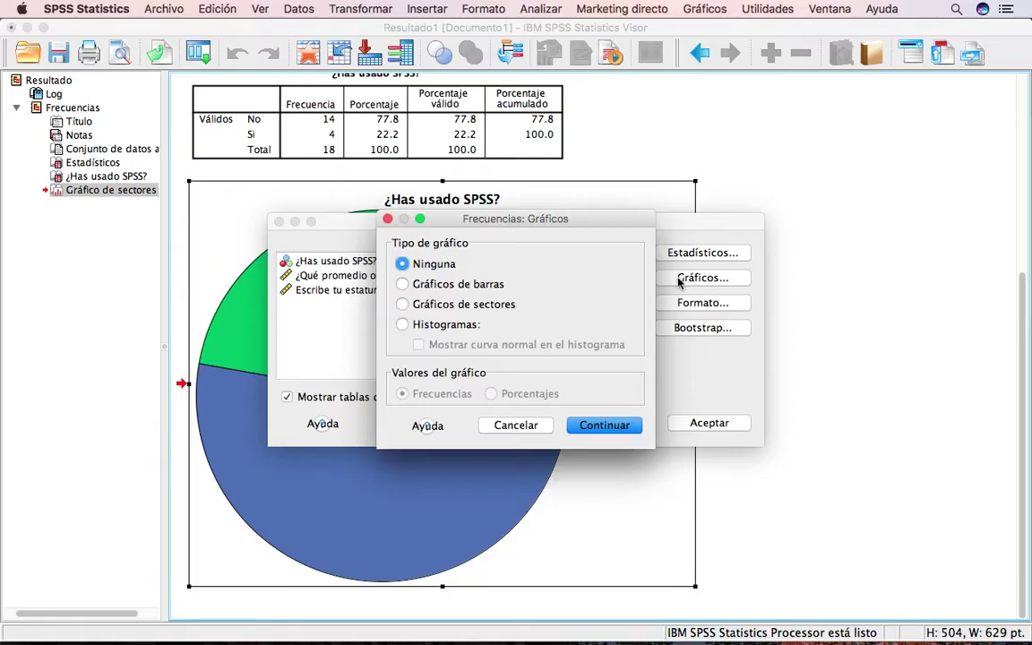
click(488, 285)
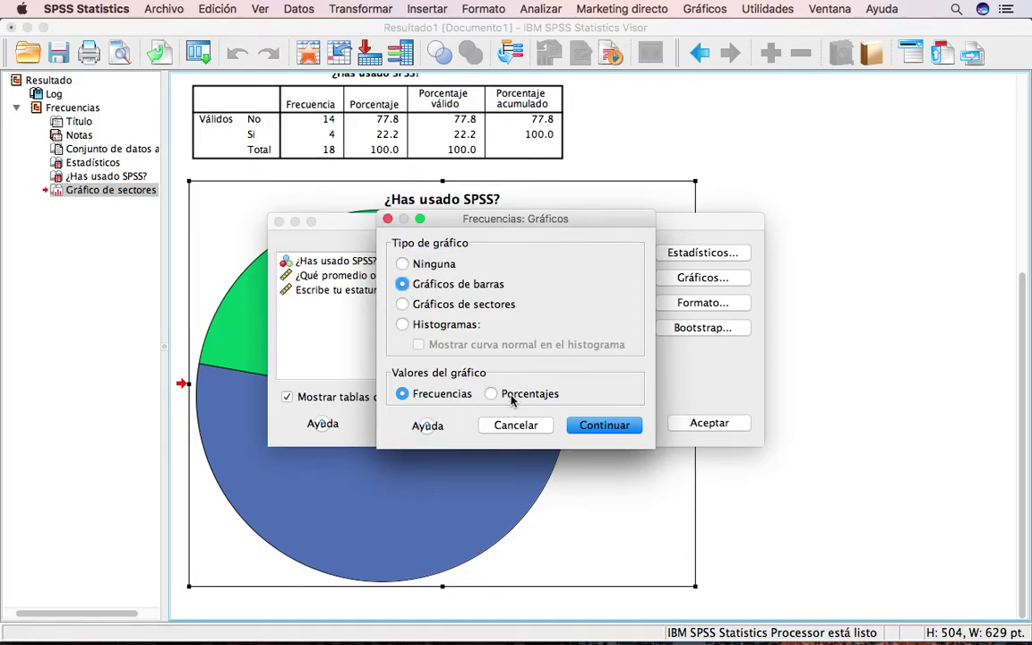
click(600, 427)
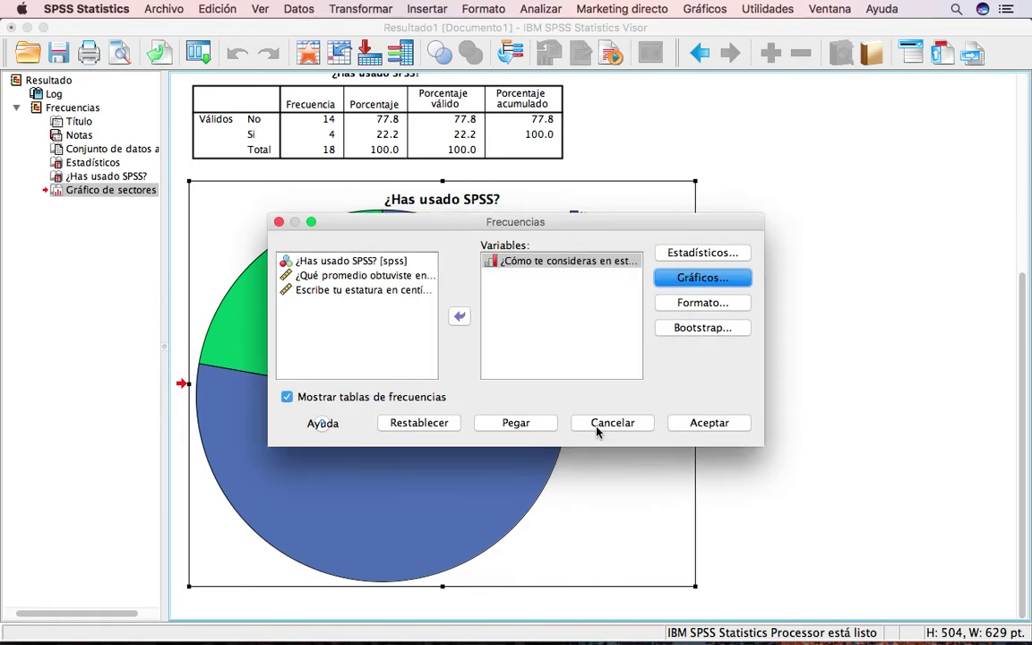
click(709, 422)
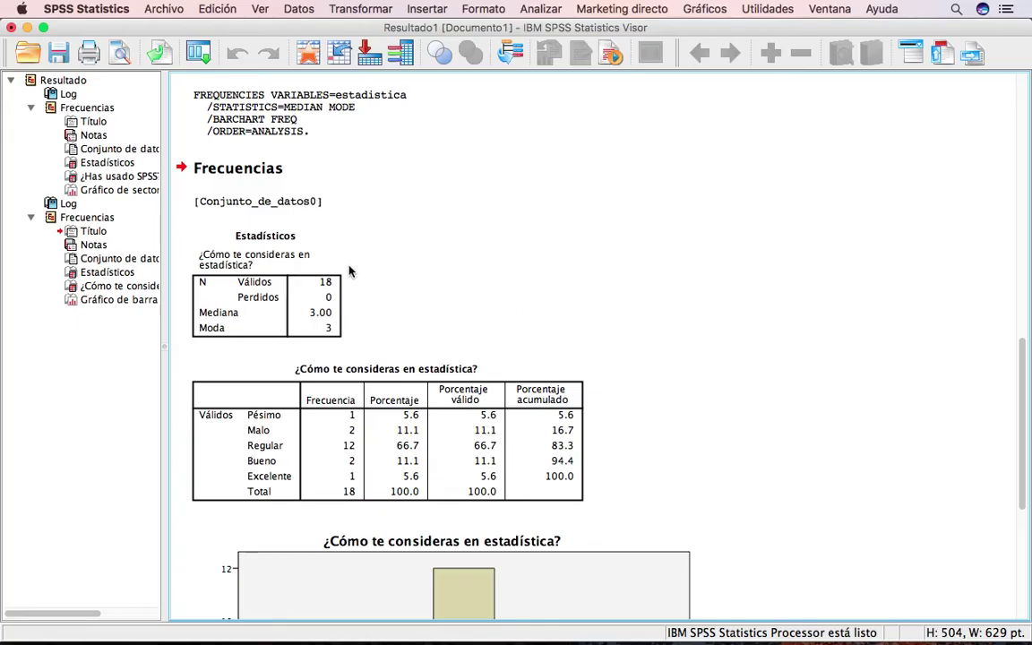
Examine the median, mode, frequency table and bar chart for ¿Cómo te consideras en estadística?, checking its value codes in the Excel plan
scroll(1011, 412, down, 3)
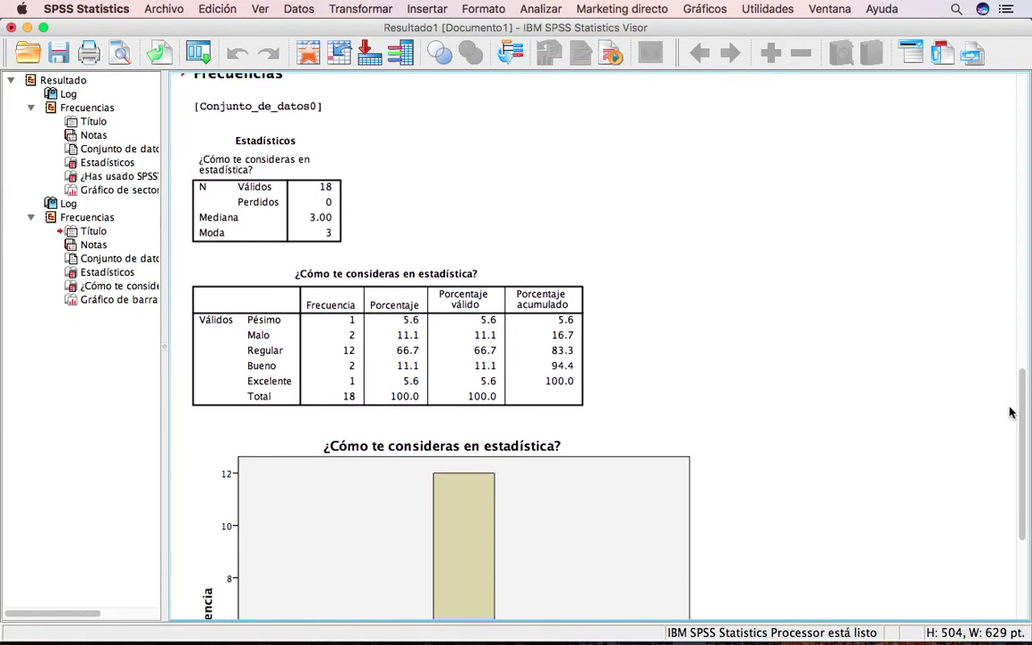
scroll(1011, 412, down, 2)
click(327, 116)
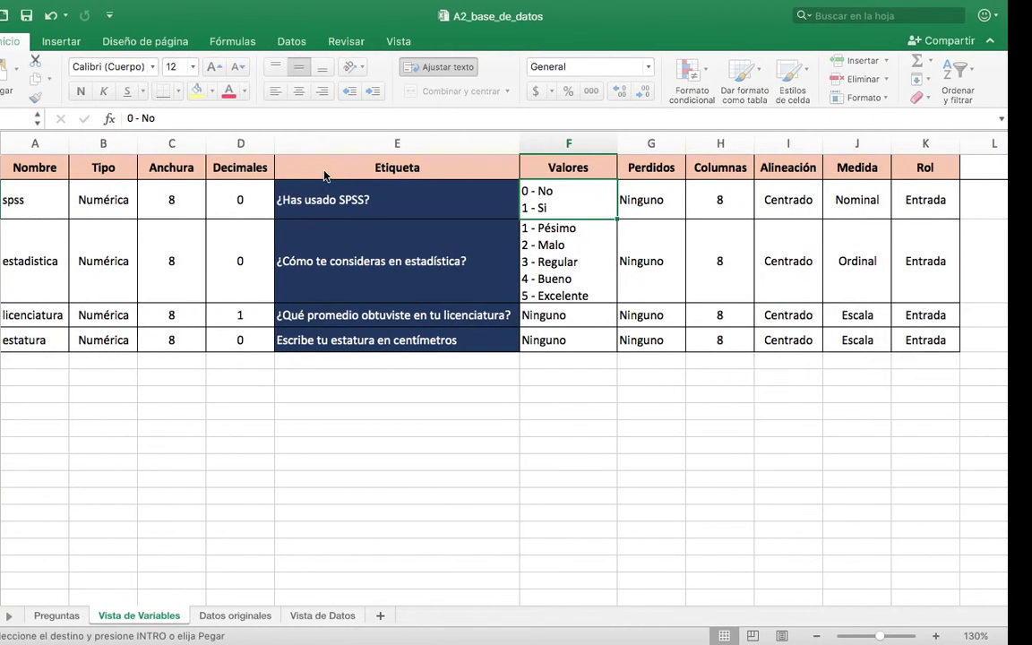
click(583, 267)
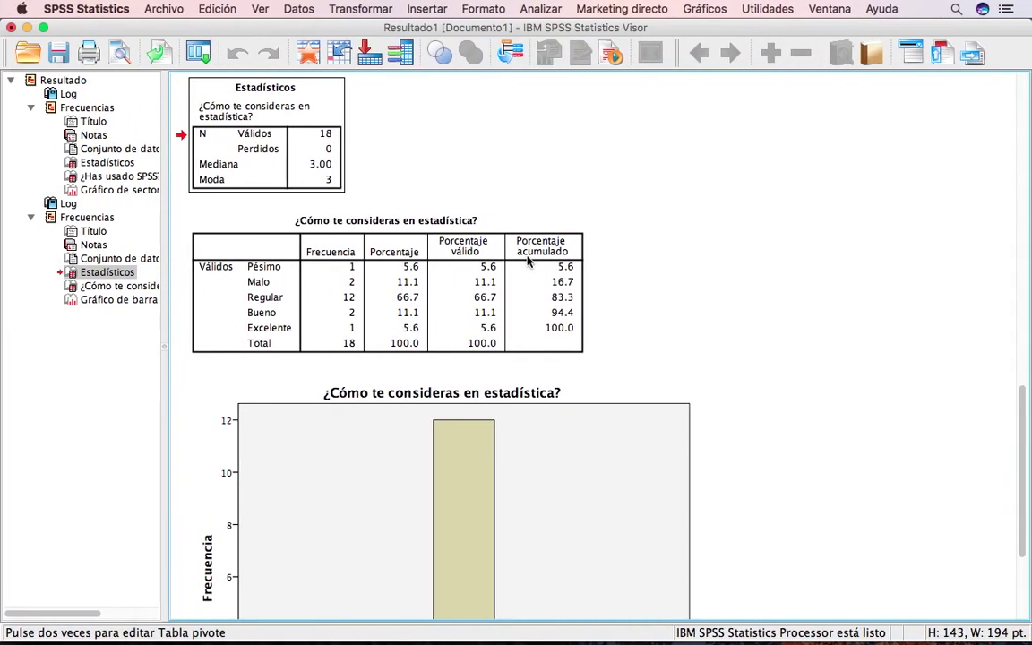
click(732, 244)
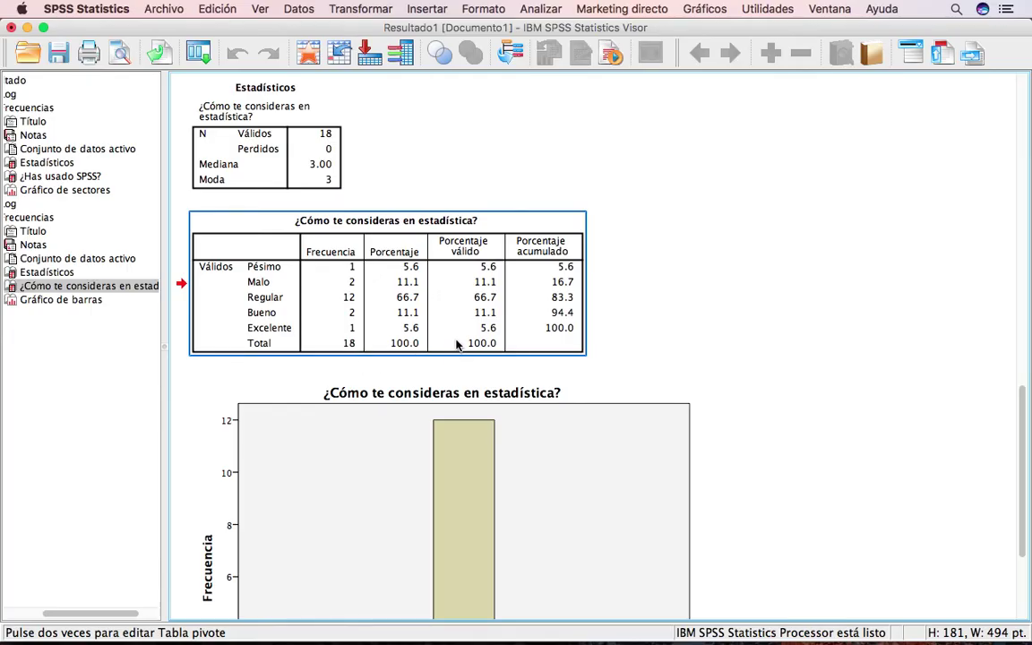
scroll(399, 357, down, 5)
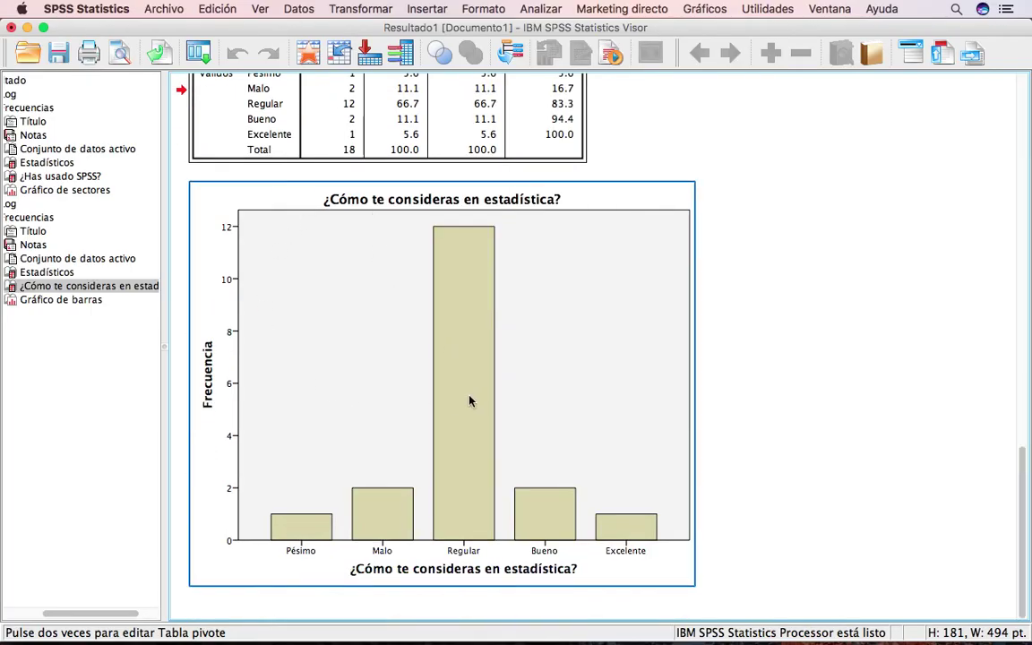
click(646, 246)
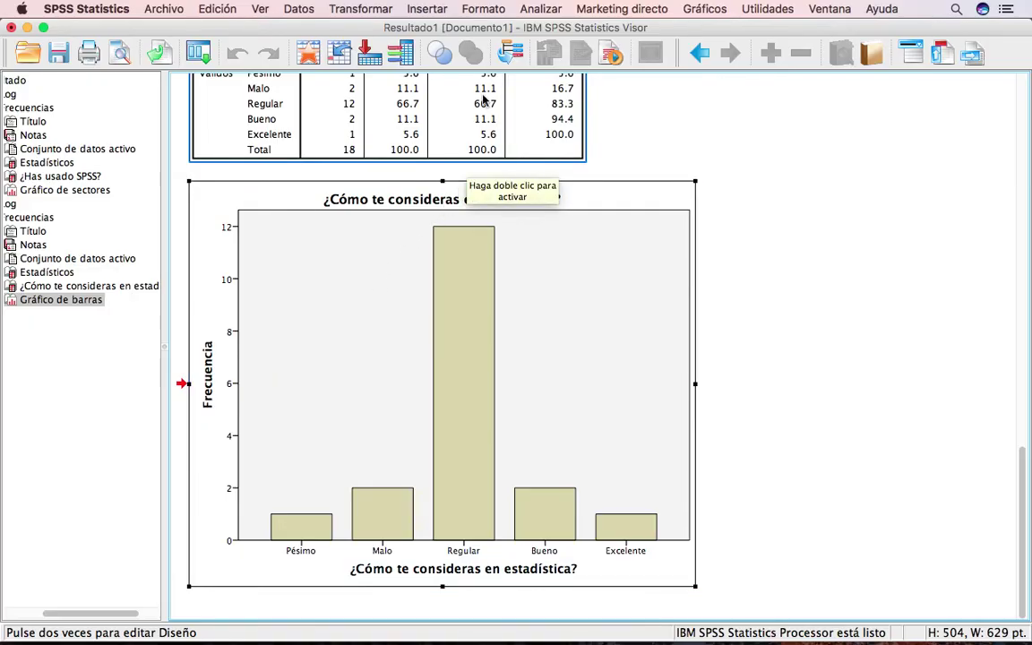
Reopen the Frequencies analysis, reset its settings, and choose ¿Qué promedio obtuviste en tu licenciatura? and Escribe tu estatura en centímetros as variables
click(540, 9)
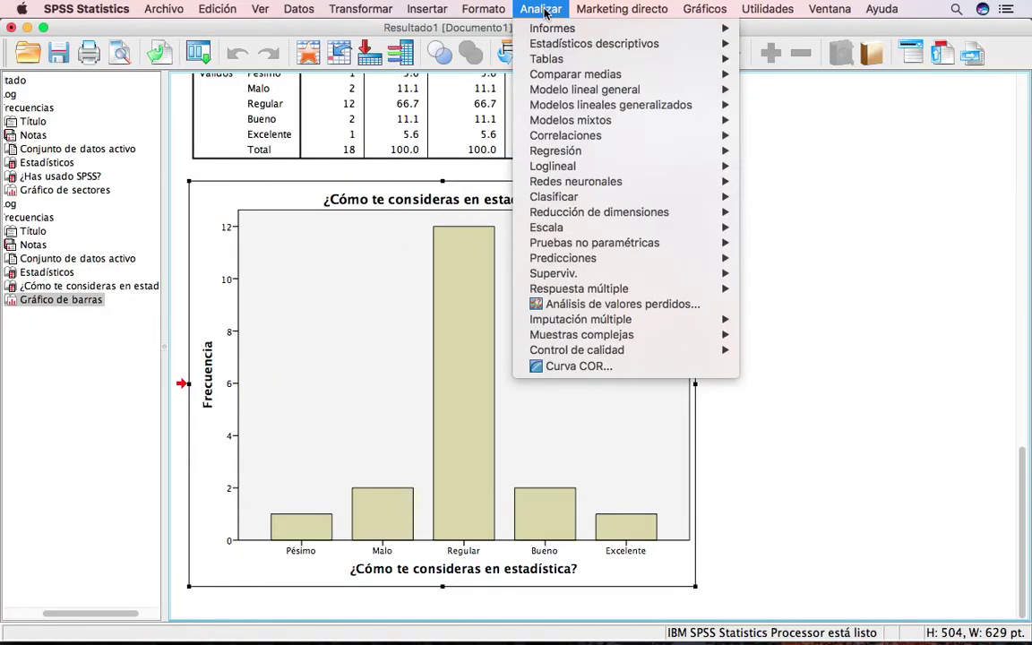
mouse_move(609, 43)
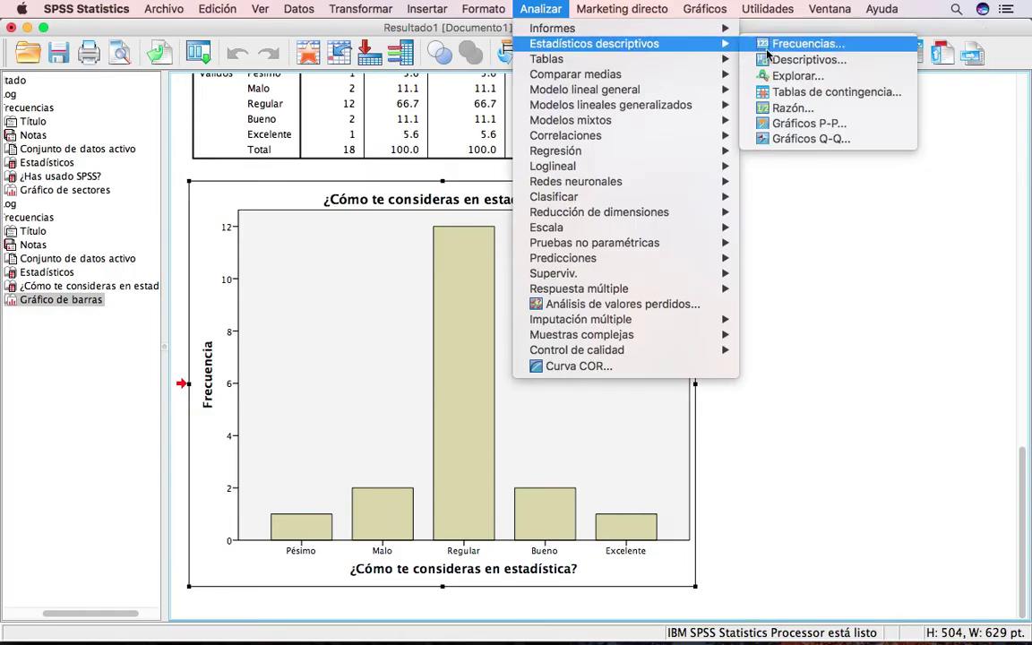
click(842, 45)
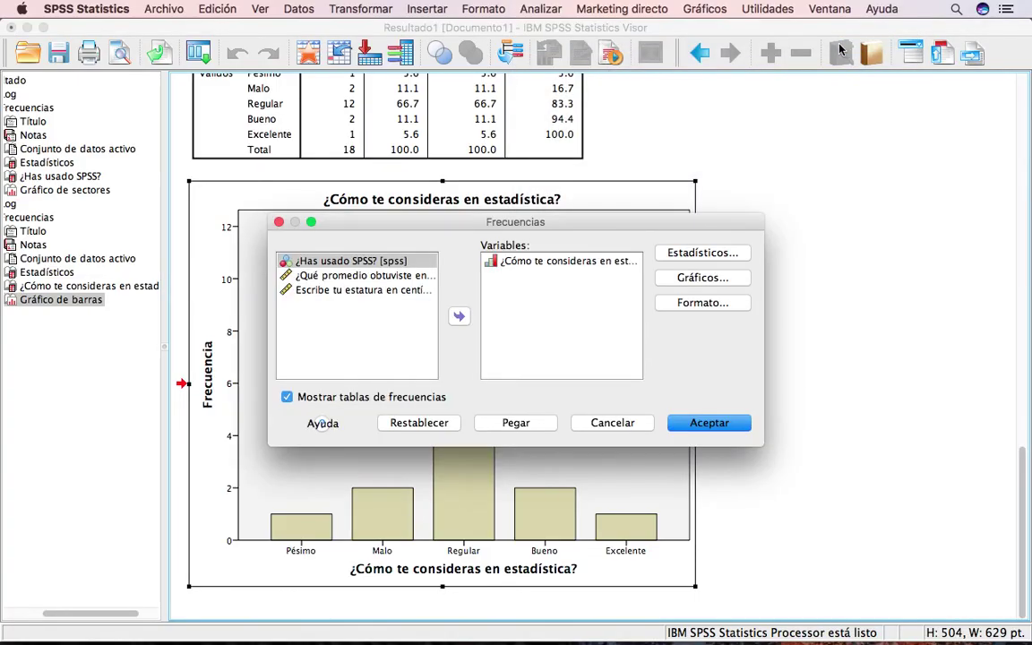
click(421, 424)
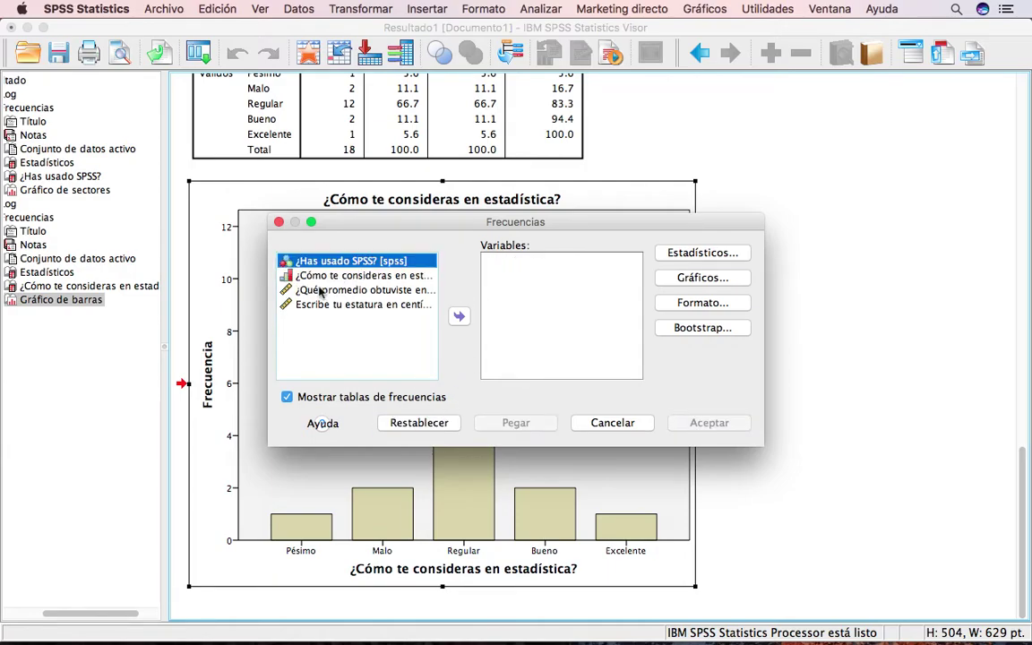
drag(326, 293, 534, 333)
drag(377, 297, 525, 287)
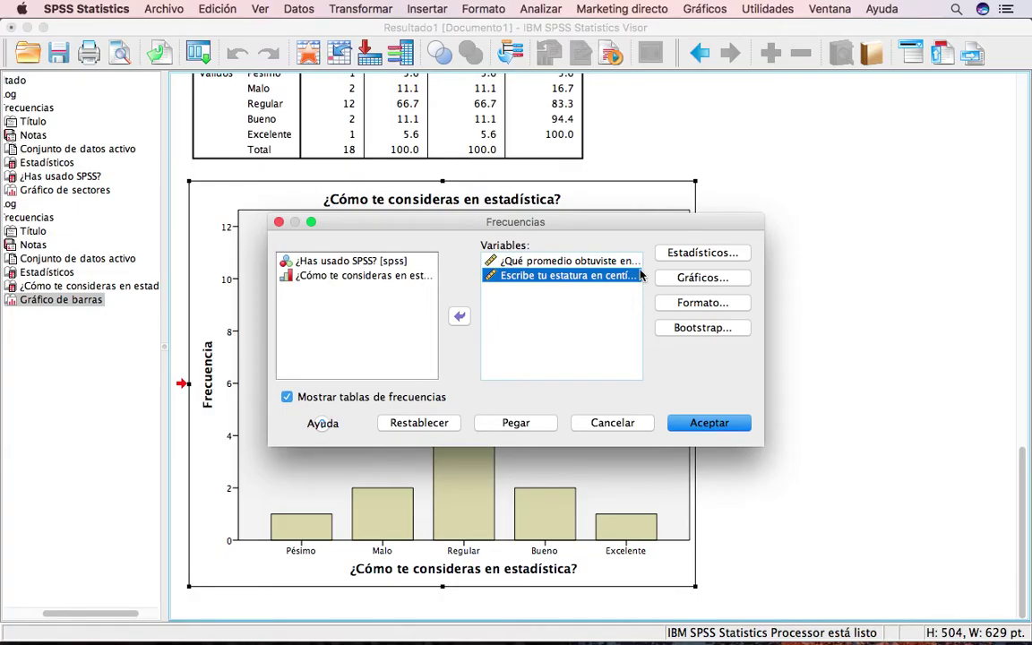
Request the mean (Media), median (Mediana) and mode (Moda) for the two scale variables
click(696, 255)
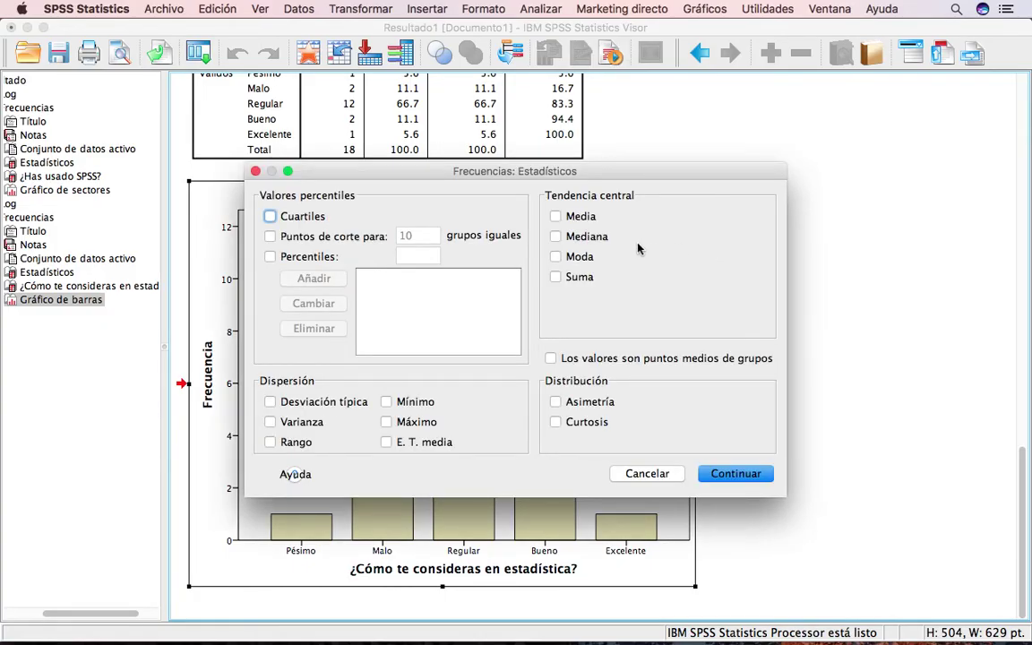
click(556, 216)
click(555, 237)
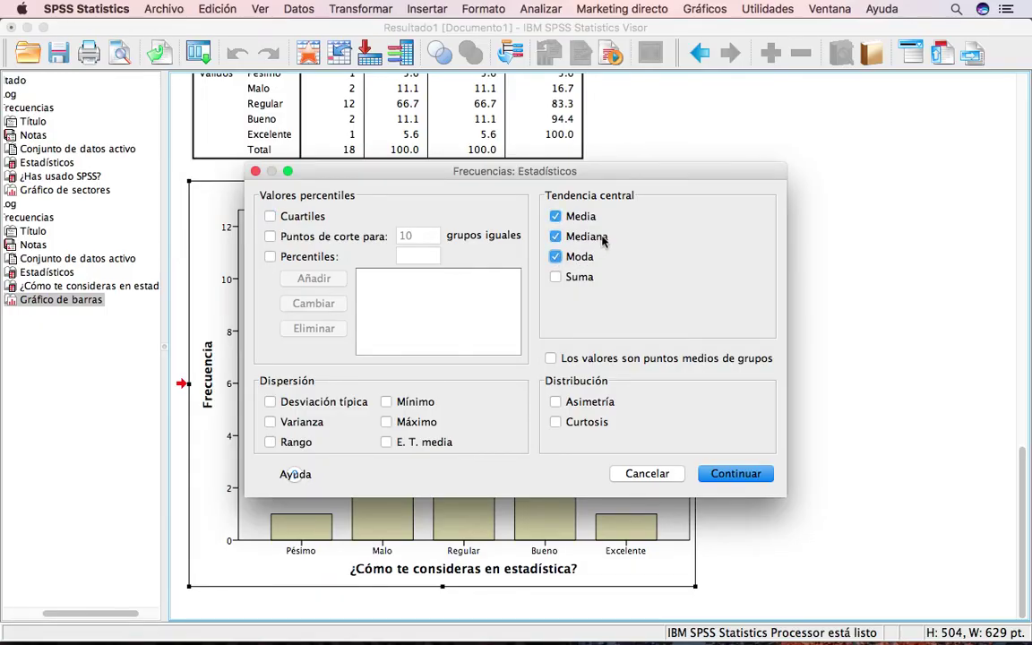
click(555, 257)
Add all dispersion statistics: Desviación típica, Varianza, Rango, Mínimo, Máximo and E. T. media
click(271, 403)
click(271, 424)
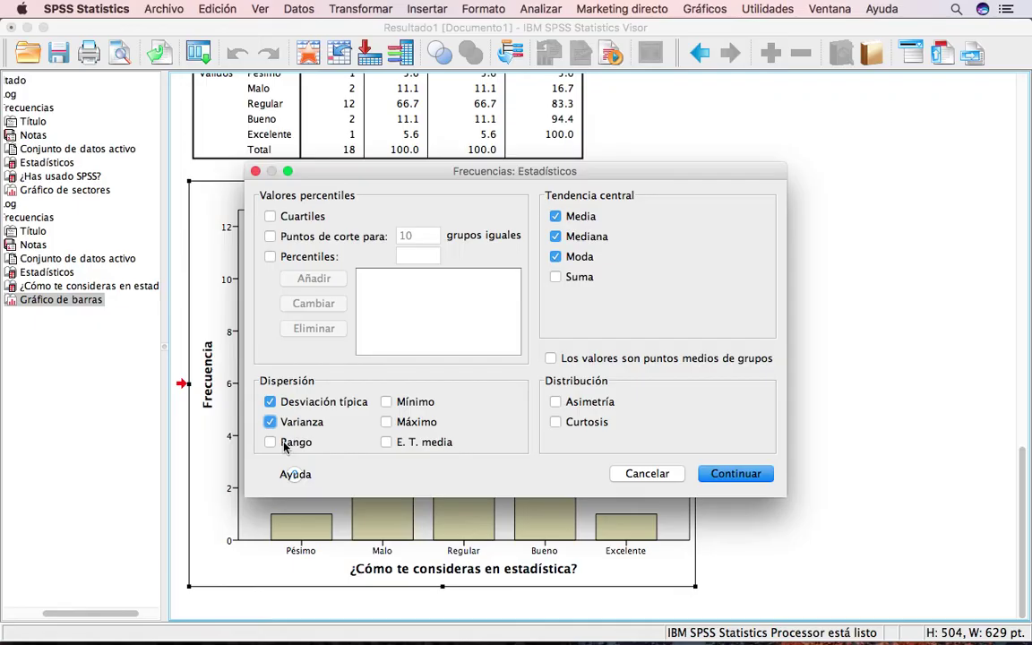
click(270, 443)
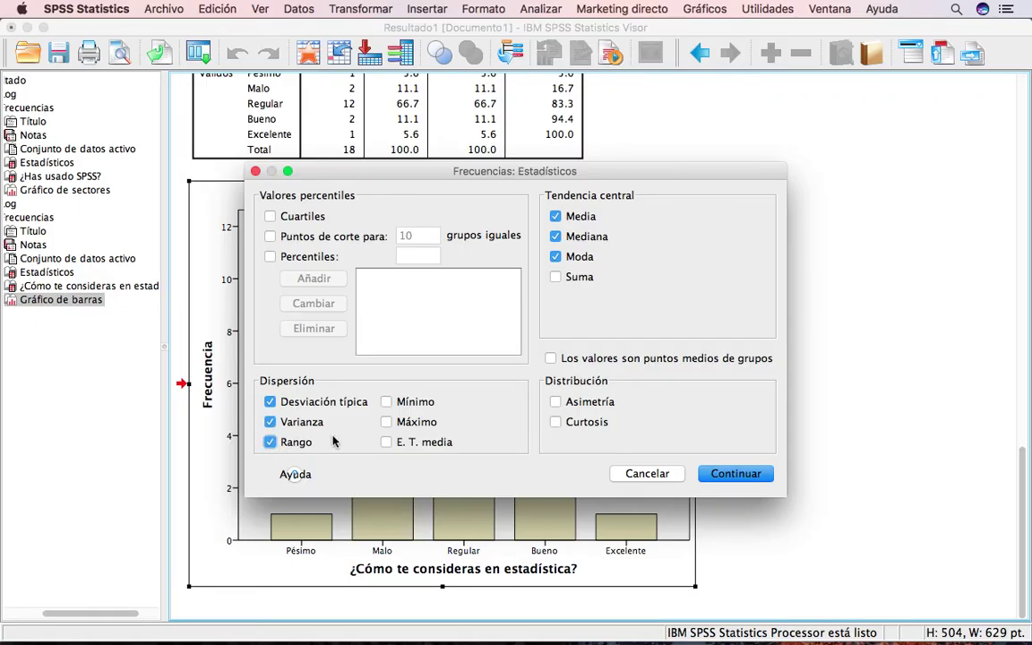
click(386, 401)
click(386, 422)
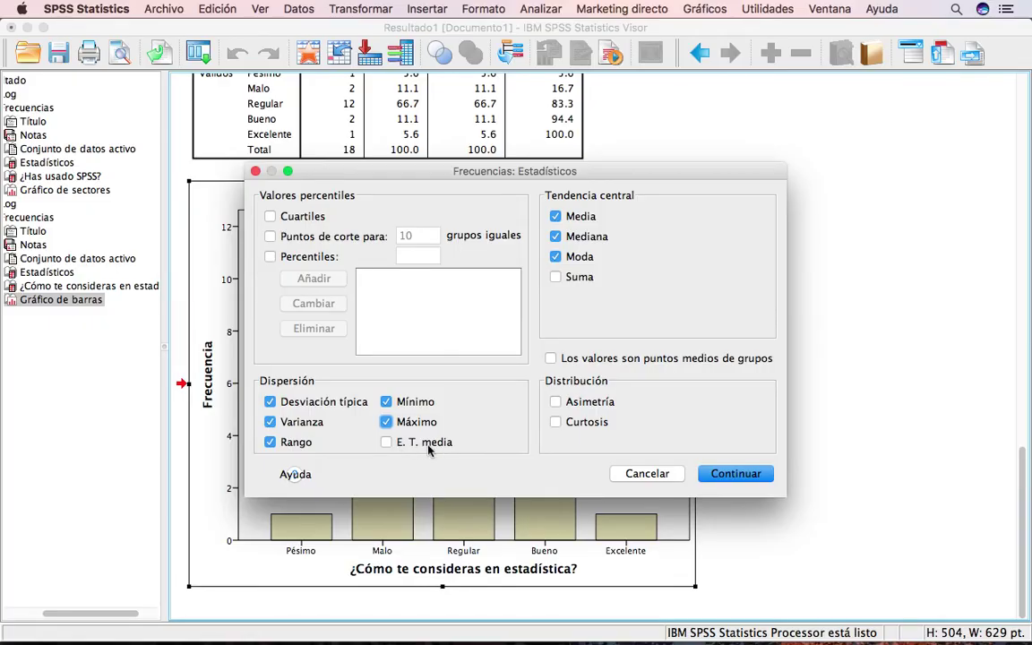
click(386, 443)
click(734, 474)
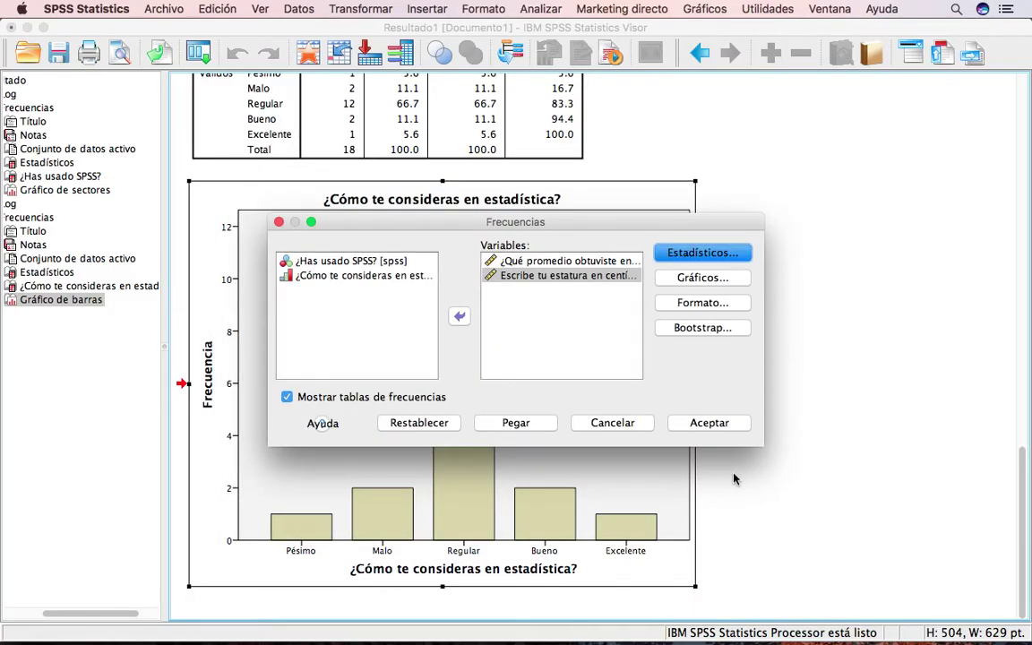
Add histograms with a normal curve for the licenciatura and estatura variables and run the analysis
click(692, 279)
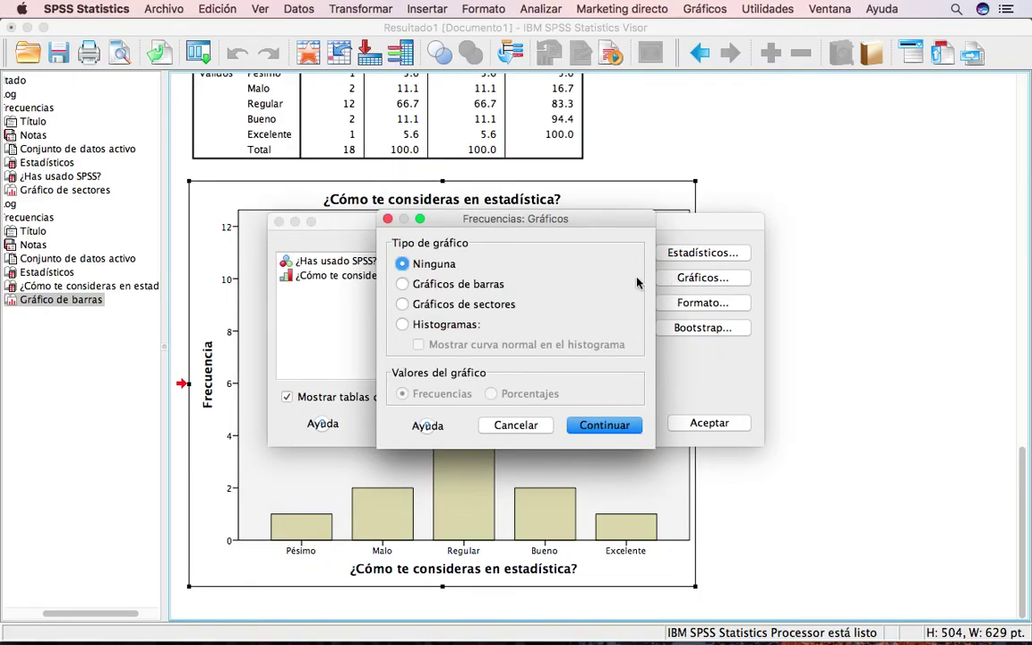
click(403, 324)
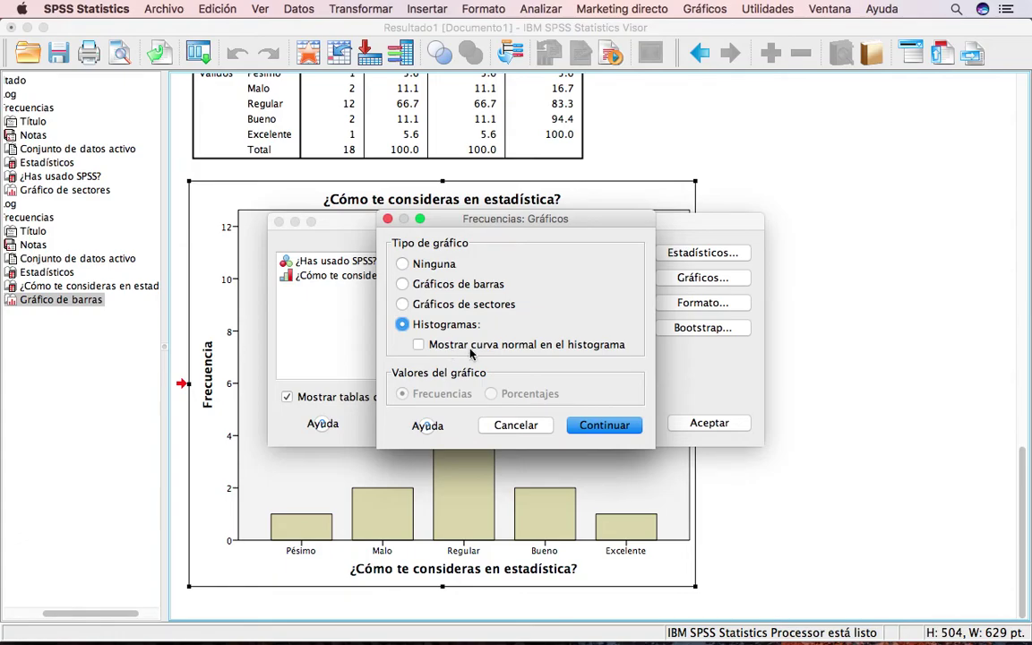
click(419, 346)
click(603, 430)
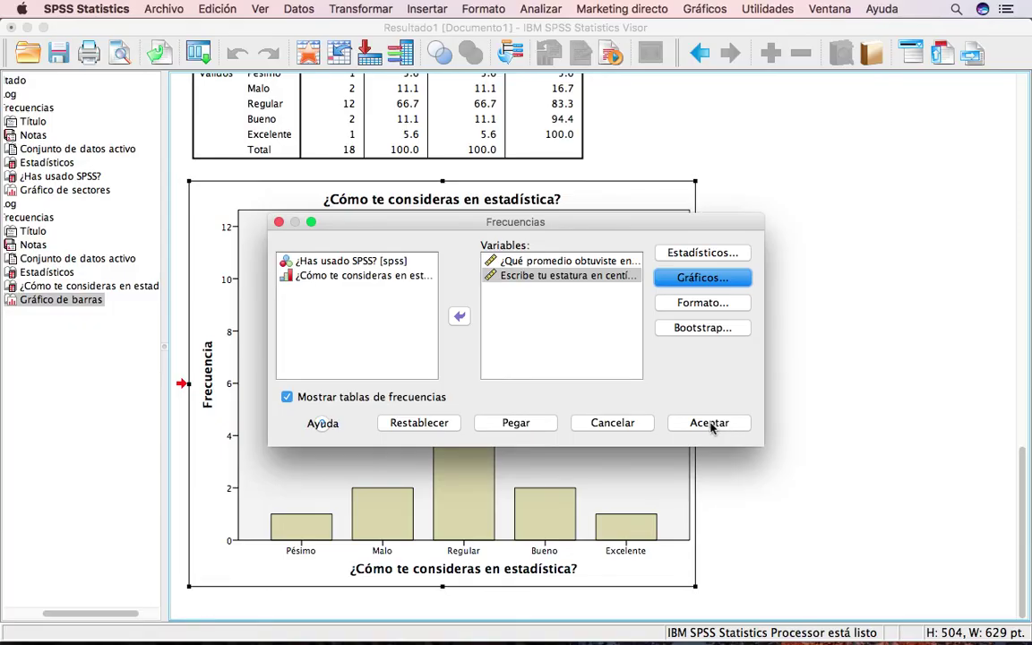
click(710, 423)
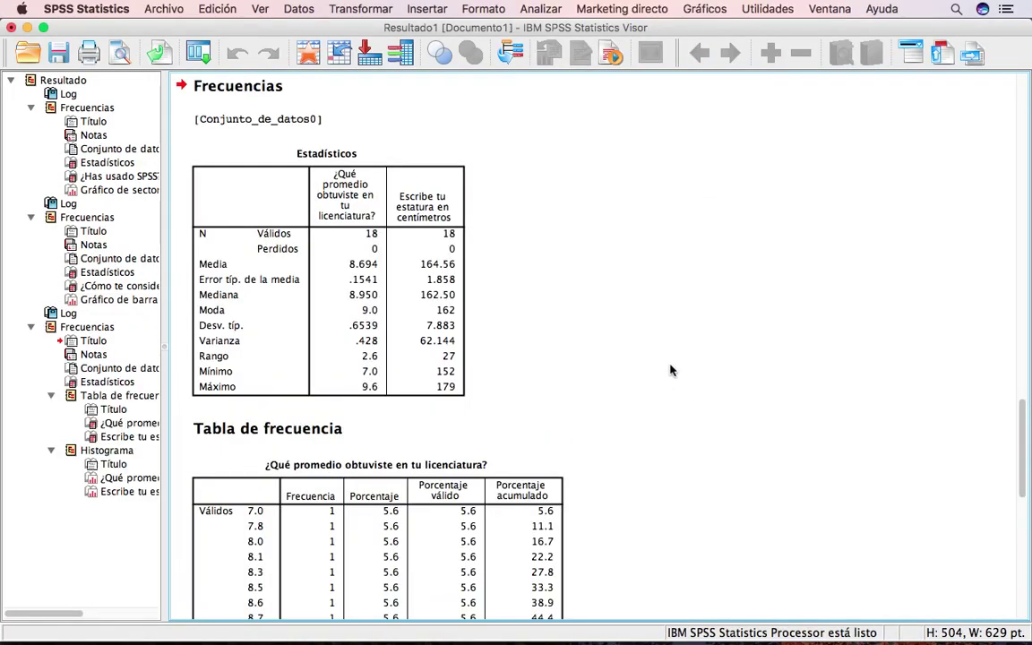
Examine the Estadísticos table and the frequency tables for the degree average and height variables
click(390, 233)
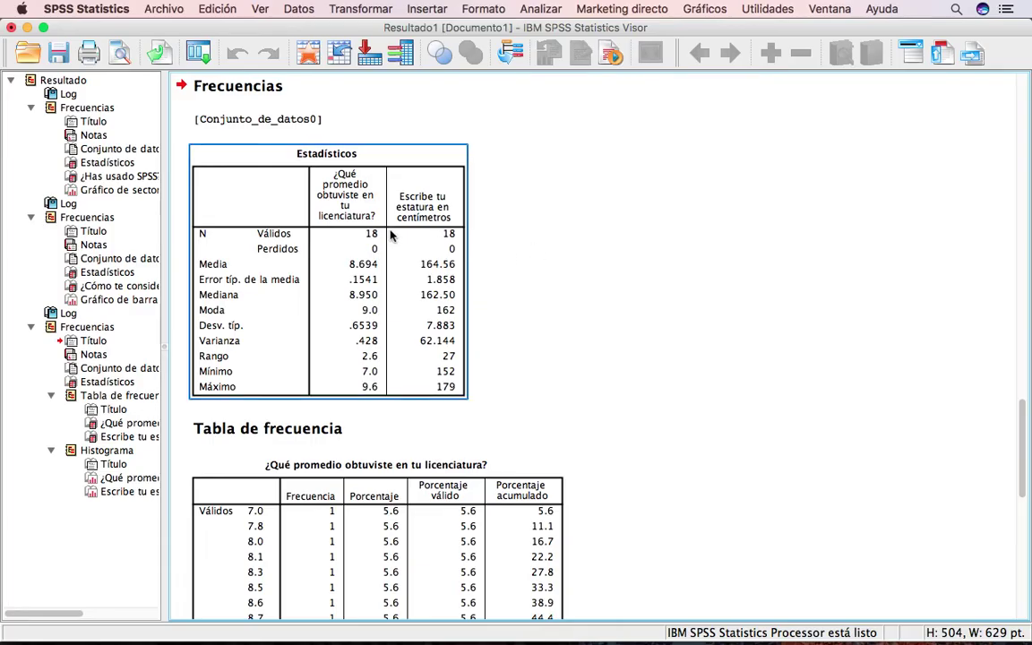
click(325, 191)
click(285, 161)
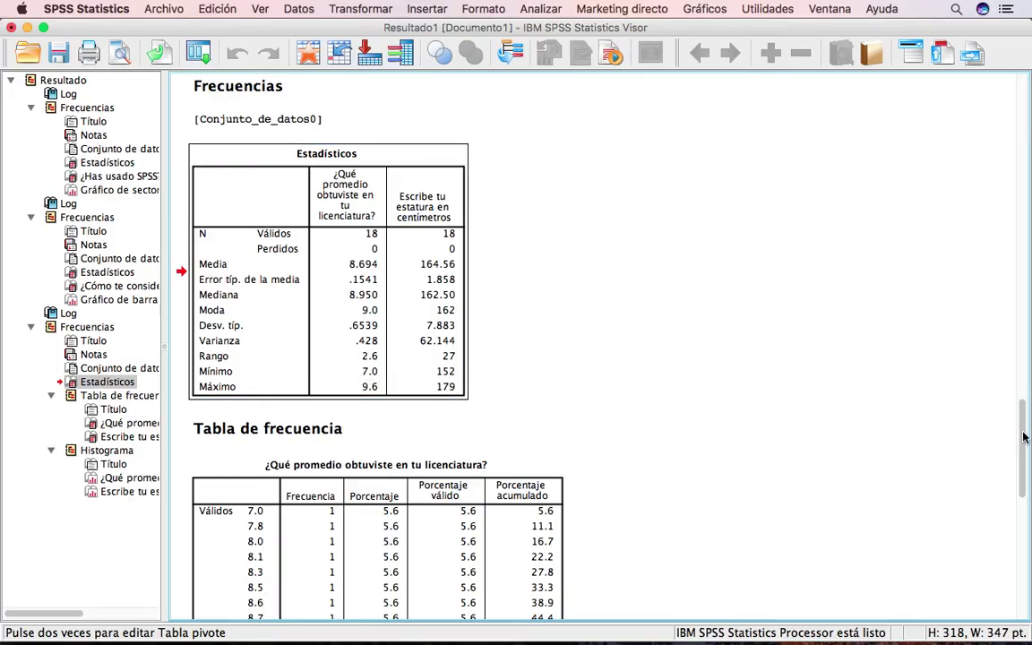
scroll(1024, 437, down, 10)
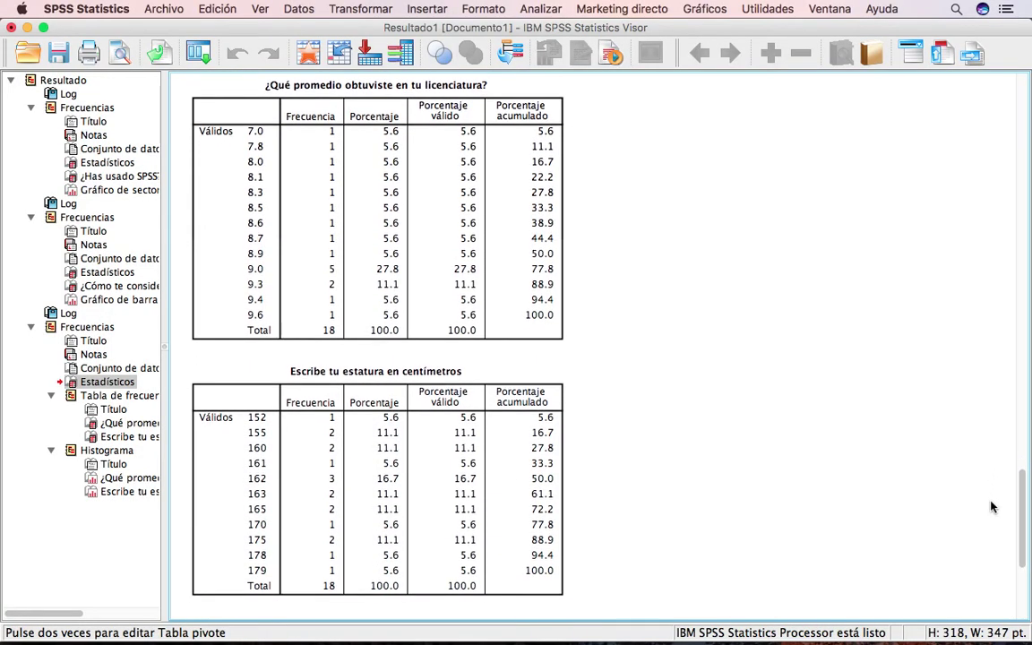
click(539, 224)
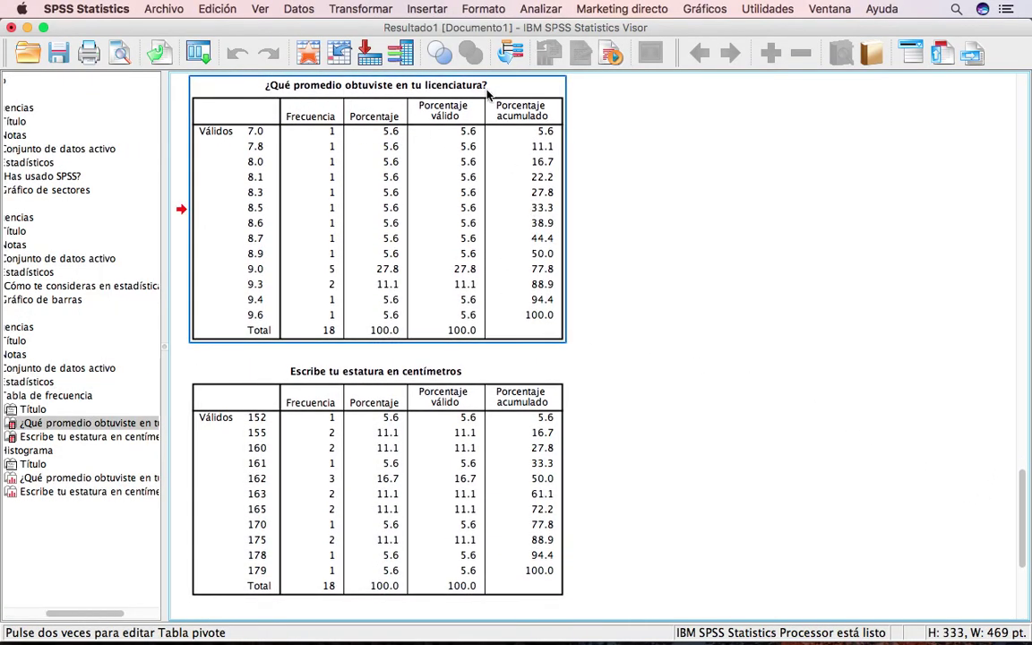
click(248, 421)
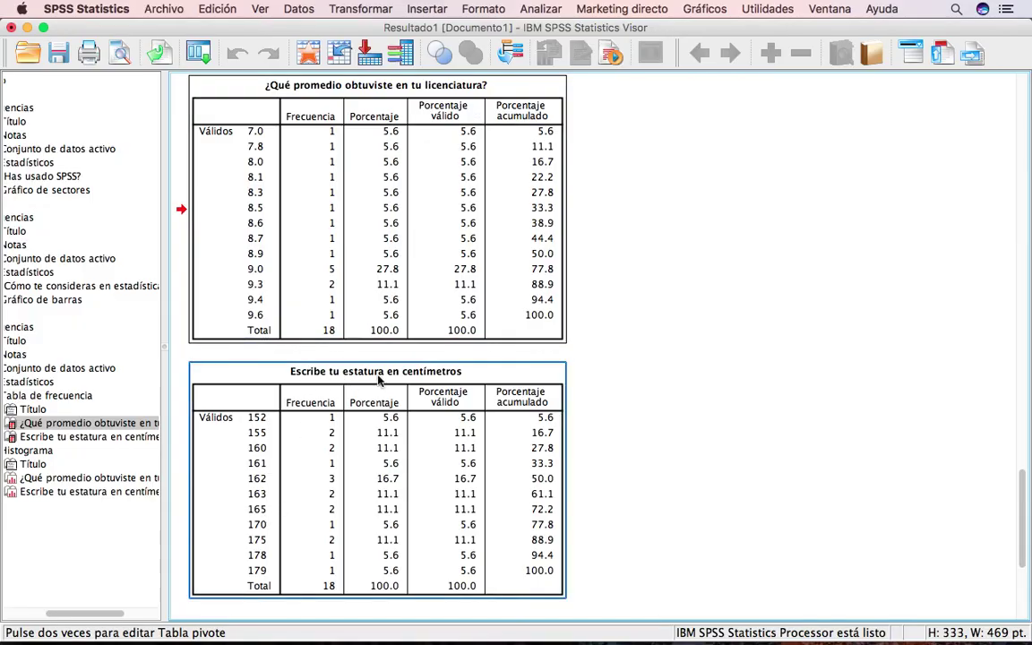
click(661, 383)
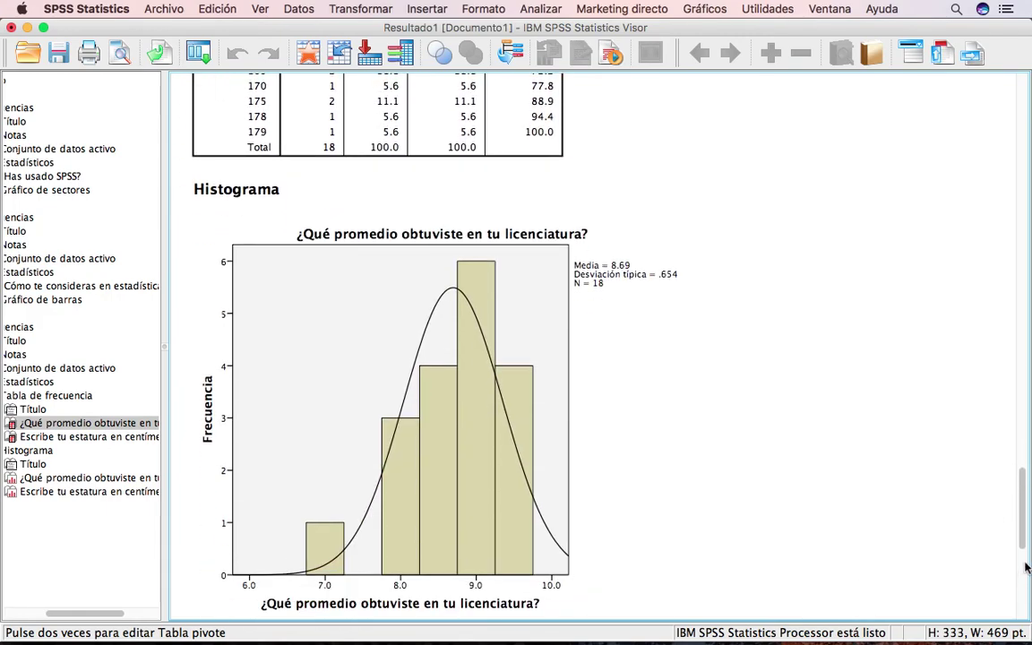
Examine the histogram and normal curve for ¿Qué promedio obtuviste en tu licenciatura? in the output
drag(1024, 510, 1016, 535)
click(564, 309)
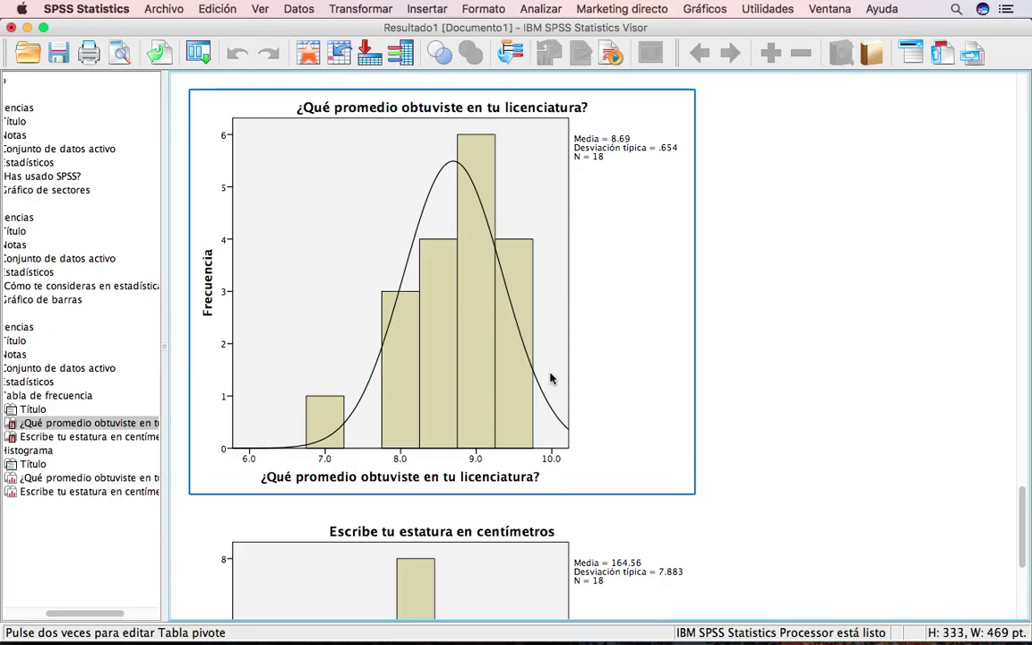
click(857, 519)
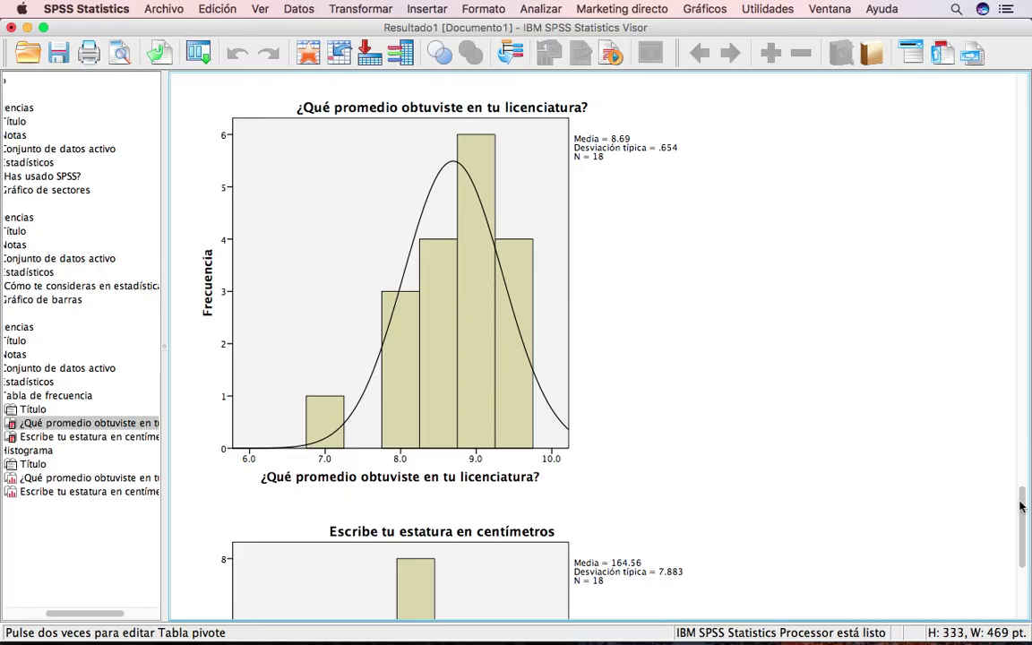